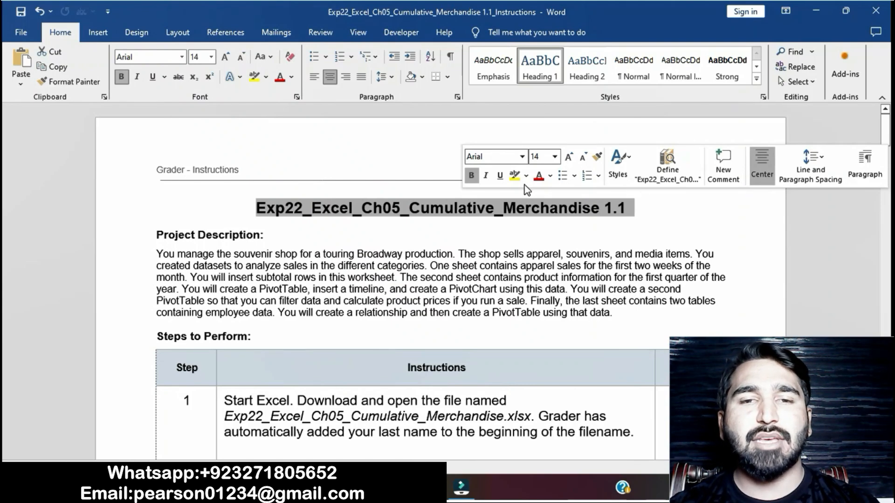
Highlight the title Exp22_Excel_Ch05_Cumulative_Merchandise 1.1 in yellow.
left_click(515, 175)
left_click(512, 279)
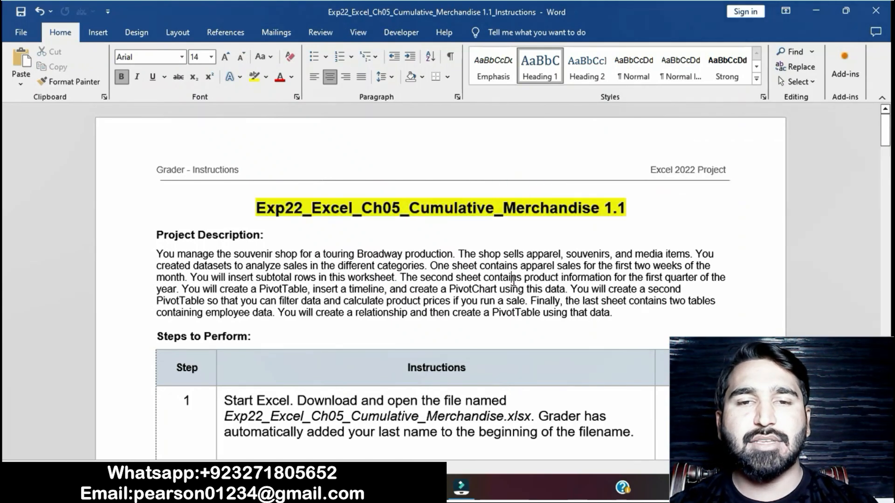
double_click(512, 279)
left_click(514, 294)
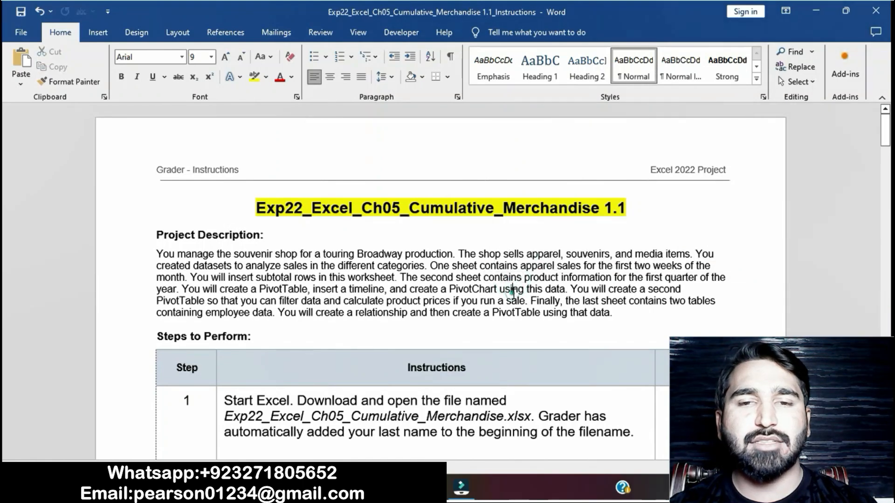
Highlight the step 1 instructions in the Steps to Perform table in yellow.
scroll(514, 293, "down", 4)
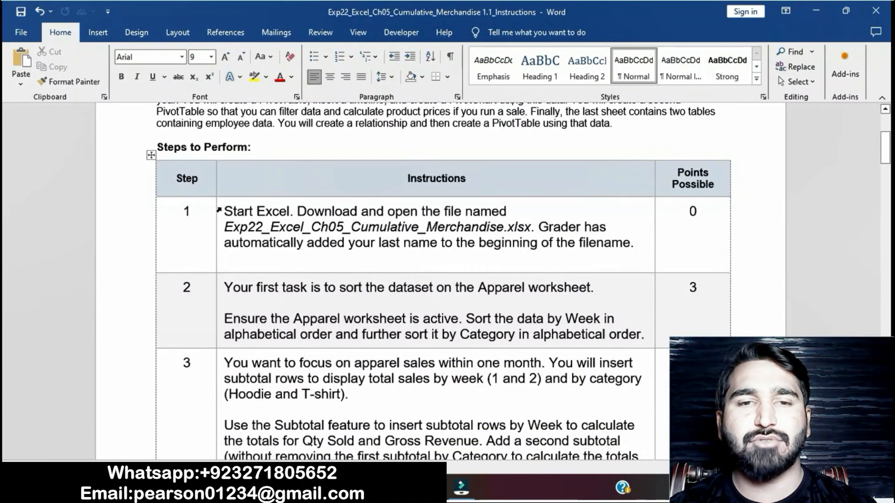
left_click(219, 210)
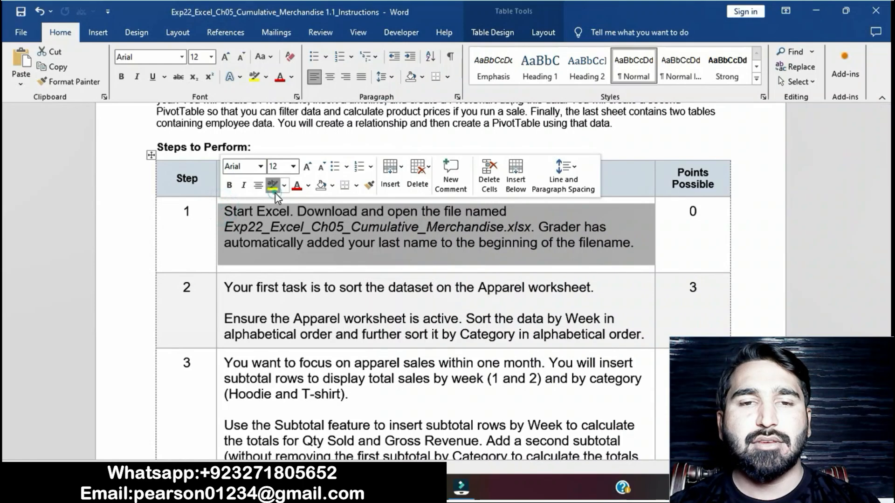
left_click(273, 185)
left_click(296, 227)
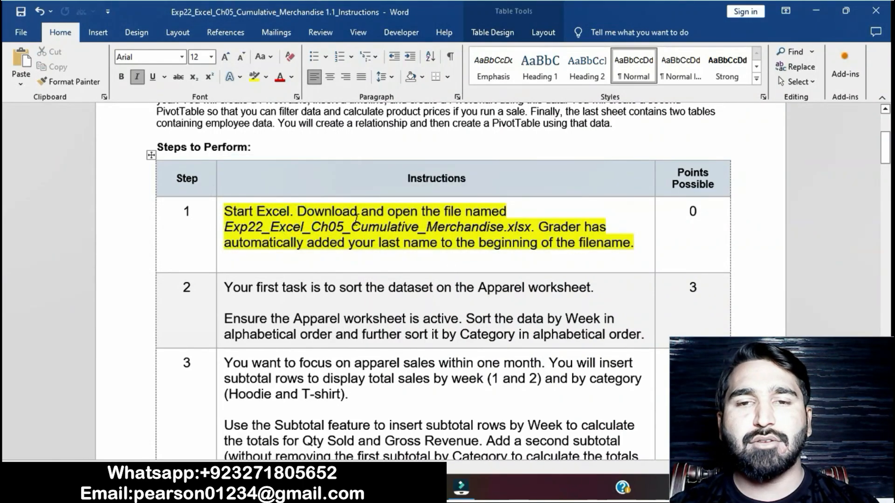
Switch to the Excel workbook, look through the Qtr1 and Employee worksheets, and return to the Apparel worksheet.
left_click(425, 487)
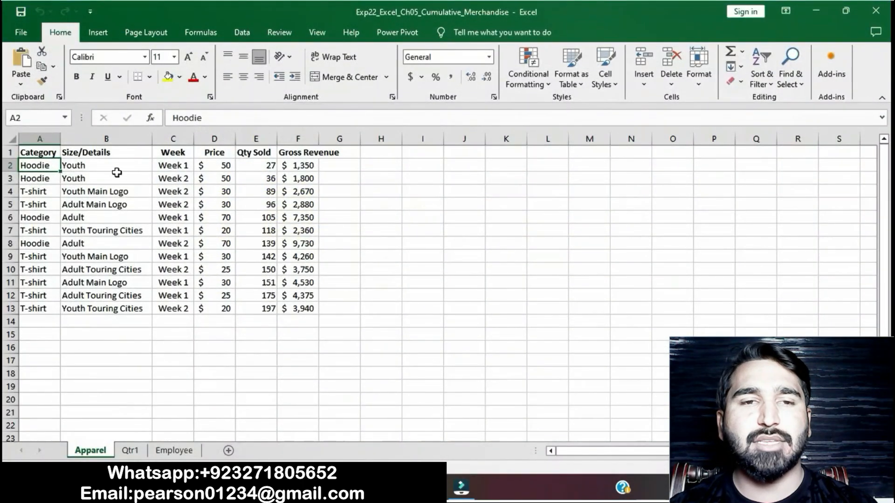
left_click(133, 450)
left_click(166, 450)
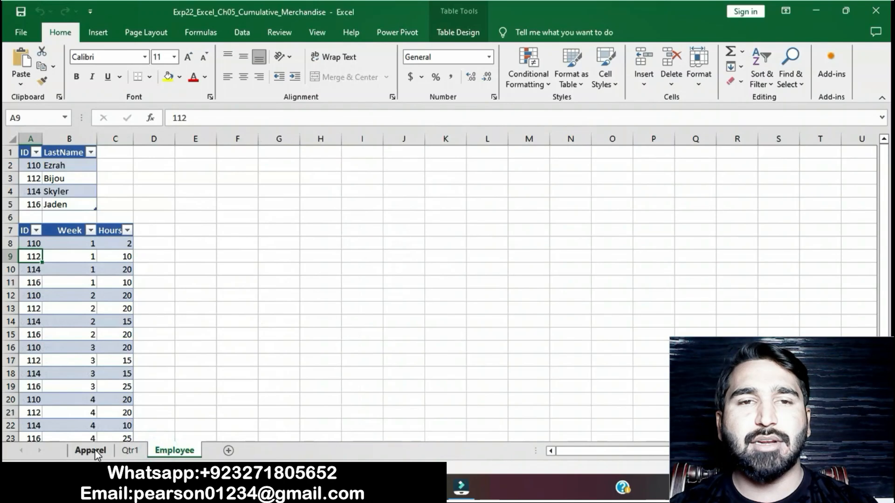
left_click(95, 452)
Switch to the Word instructions and move the yellow highlight from the step 1 text to the step 2 text.
left_click(430, 488)
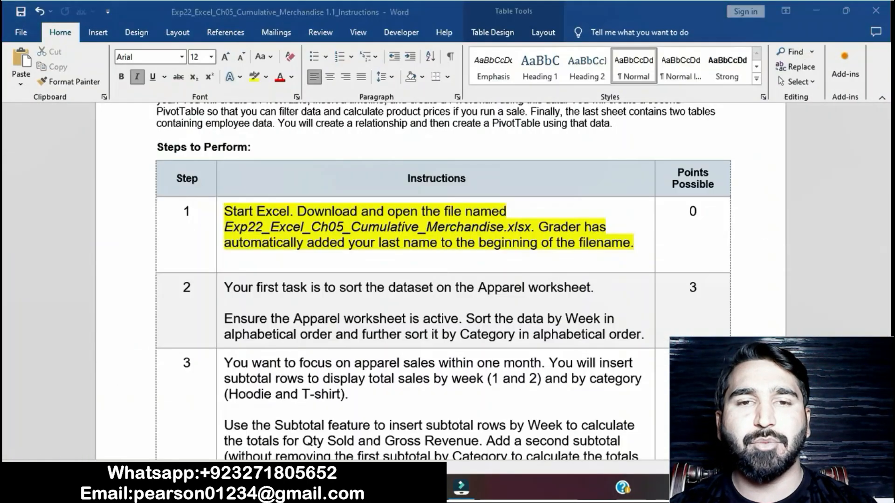
left_click(221, 215)
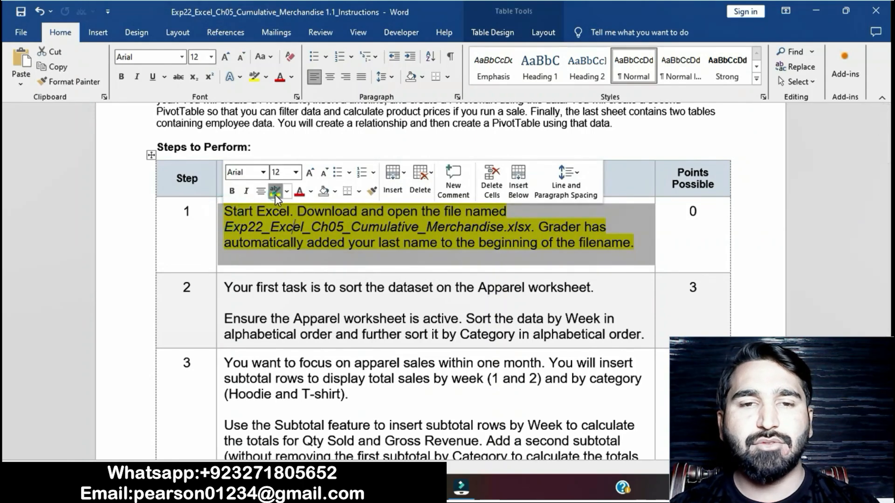
left_click(275, 192)
left_click(221, 287)
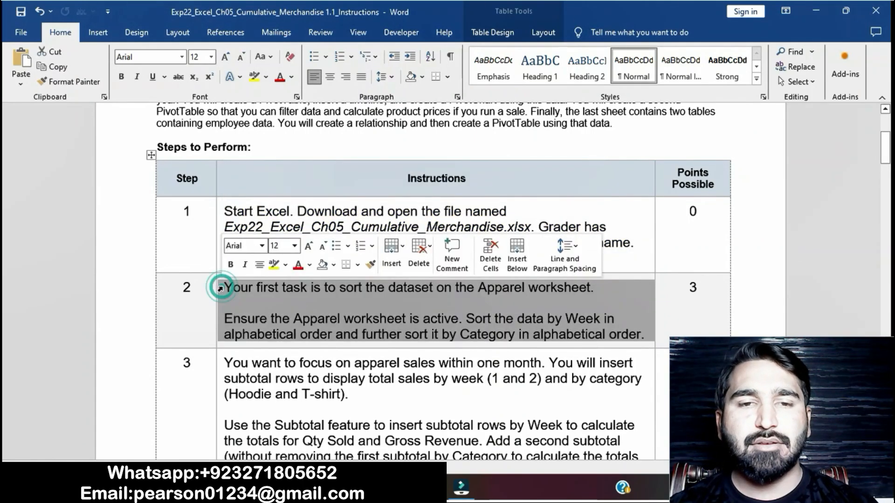
left_click(274, 264)
left_click(312, 319)
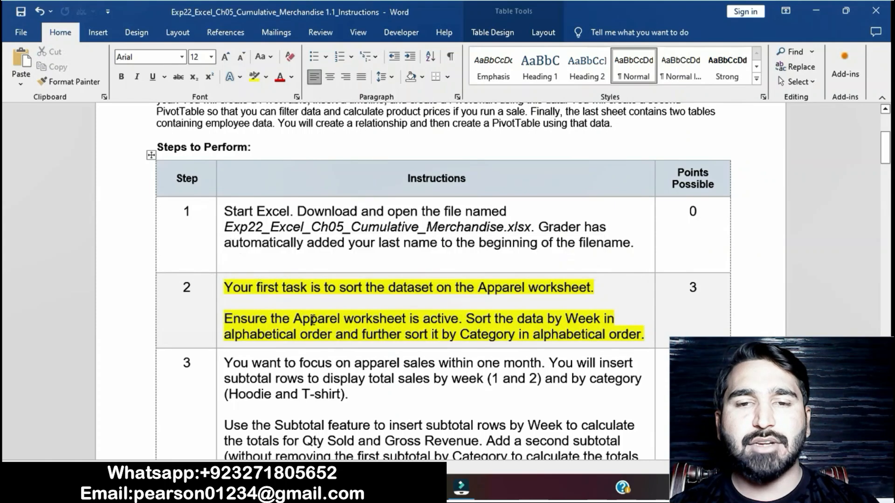
Read the step 2 requirements on the active worksheet and the sort order, checking in Excel that the Apparel worksheet is active.
left_click(221, 321)
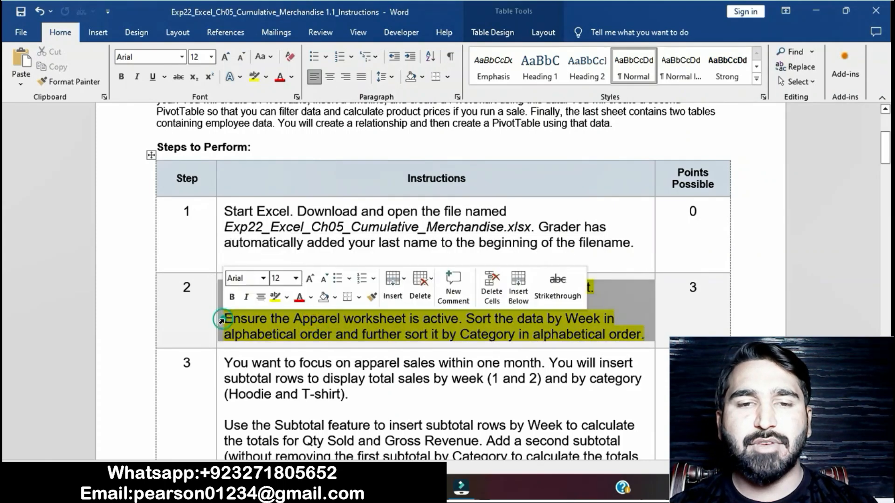
left_click(251, 320)
left_click_drag(229, 320, 368, 320)
left_click_drag(434, 320, 458, 320)
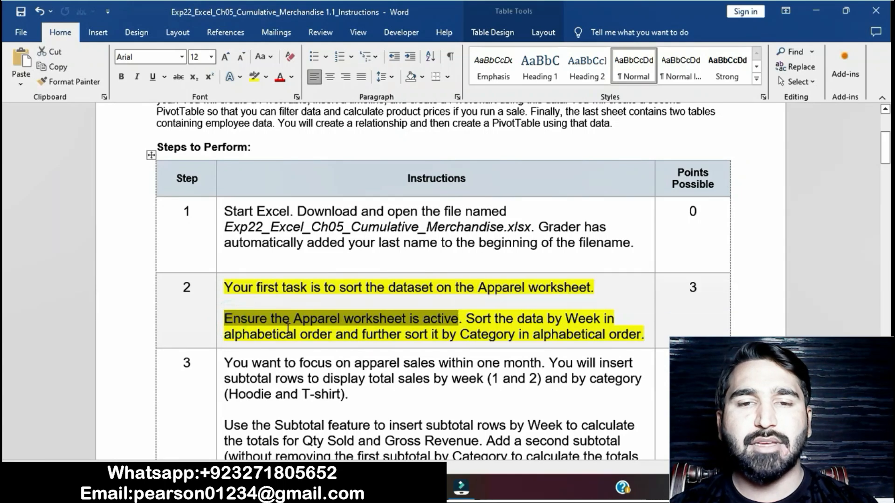
left_click(411, 487)
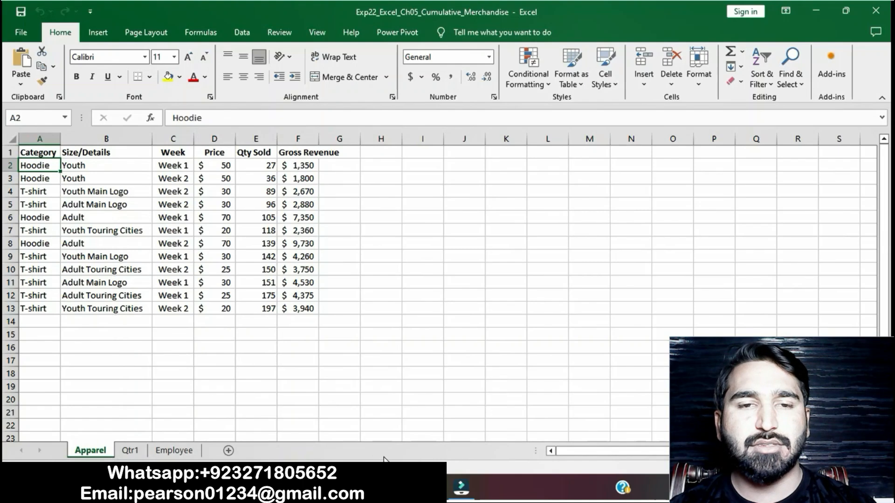
left_click(388, 487)
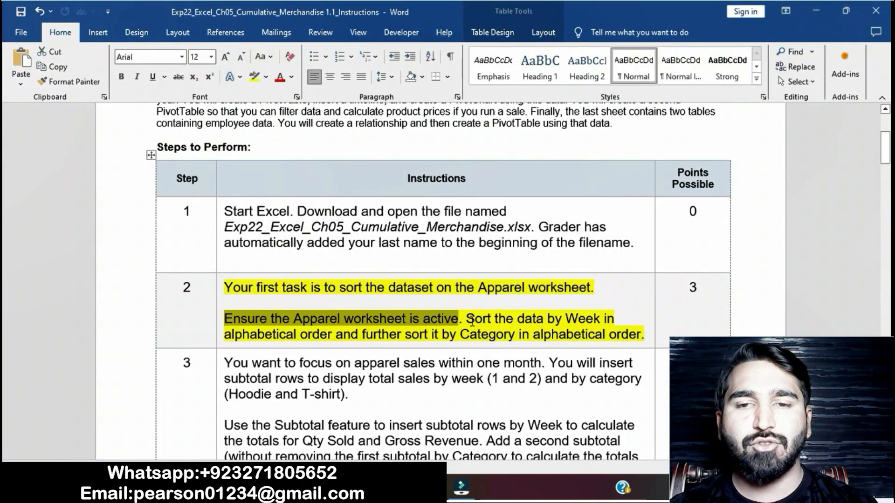
left_click_drag(467, 320, 335, 333)
left_click_drag(417, 339, 645, 339)
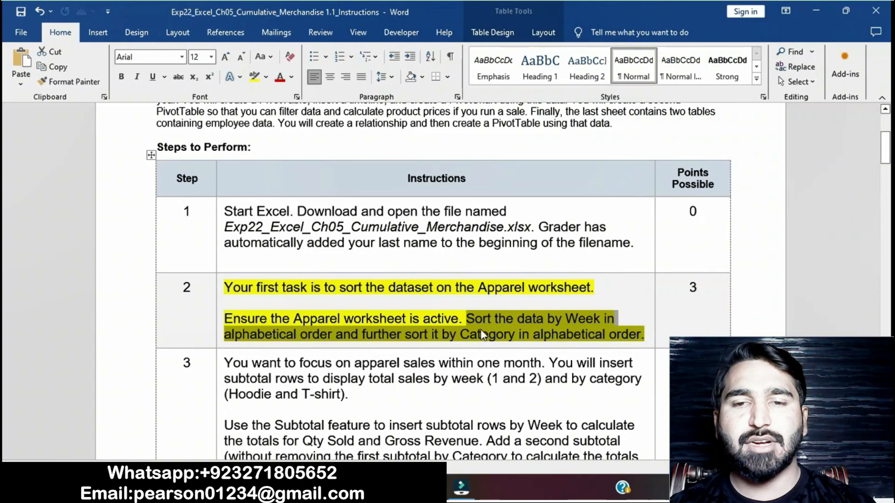
Switch to Excel and start a custom sort of the Apparel data with Week, A to Z, as the first sort column.
left_click(391, 487)
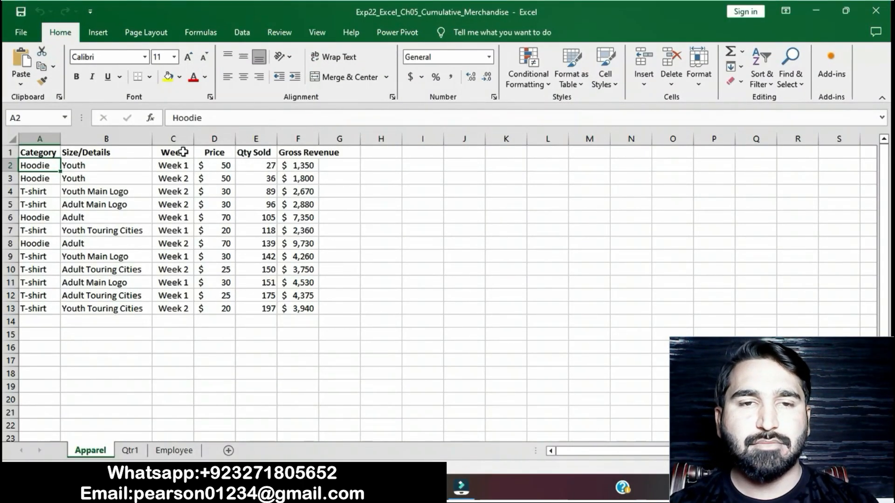
left_click(183, 152)
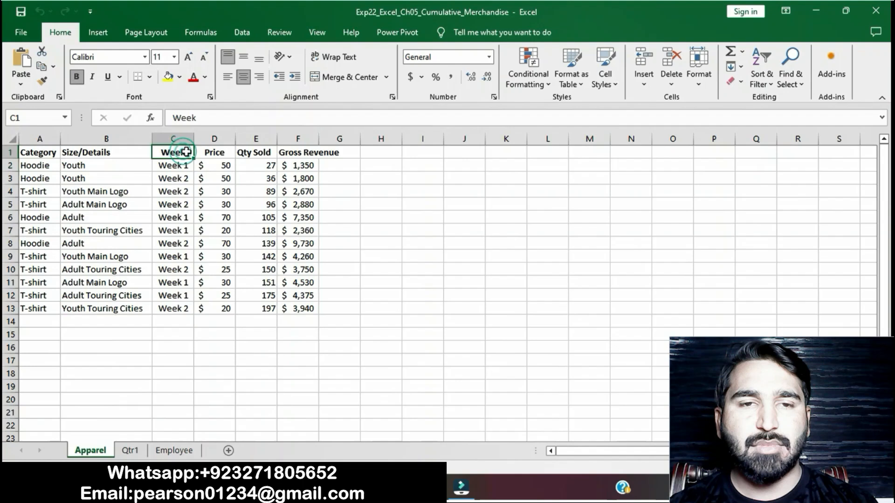
left_click(770, 85)
left_click(785, 129)
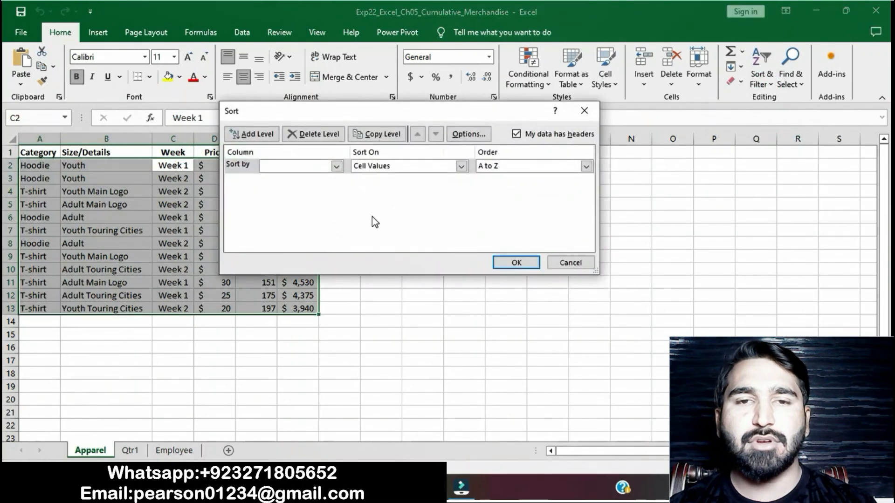
left_click(336, 166)
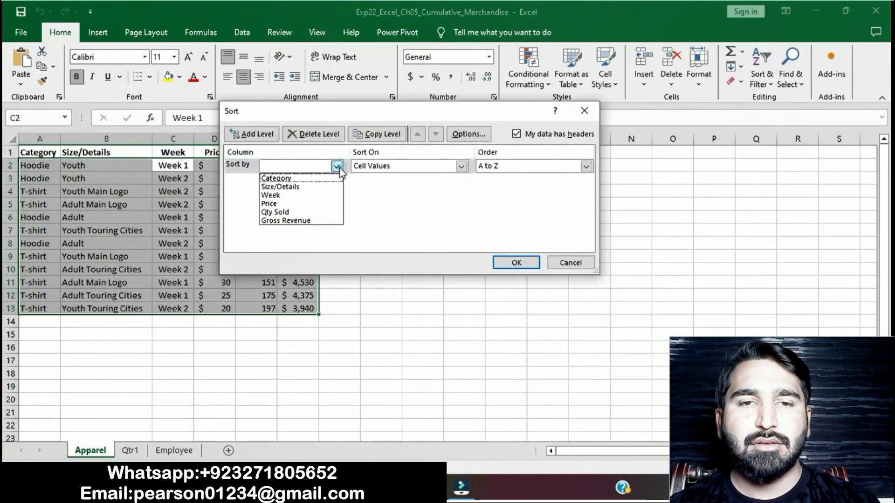
left_click(310, 194)
Add a second sort level by Category, A to Z, and apply the sort to the Apparel data.
left_click(269, 137)
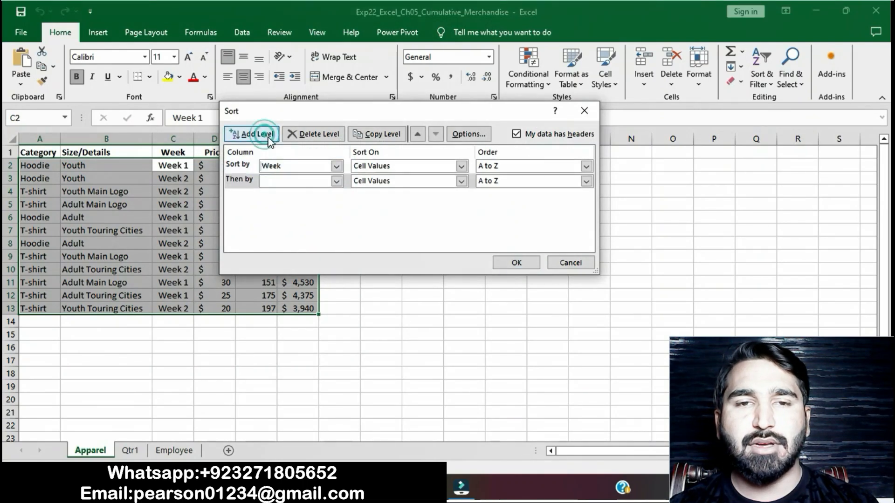
key("alt+Tab")
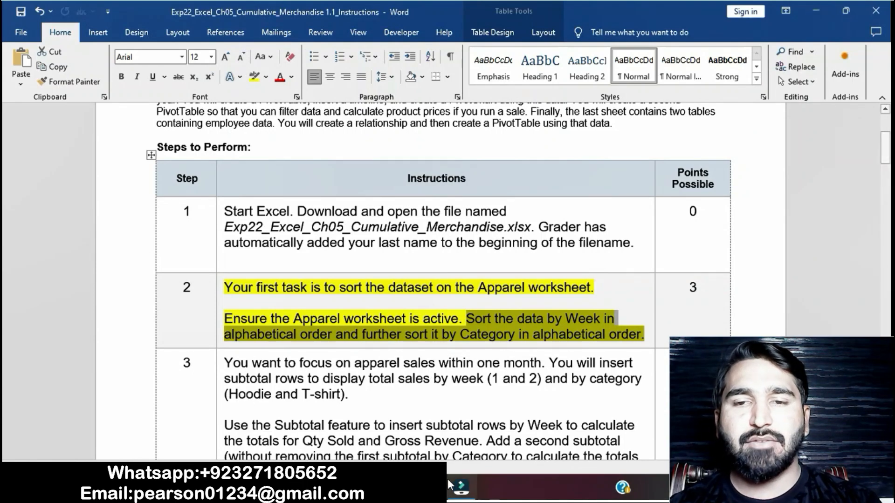
key("alt+Tab")
left_click(336, 181)
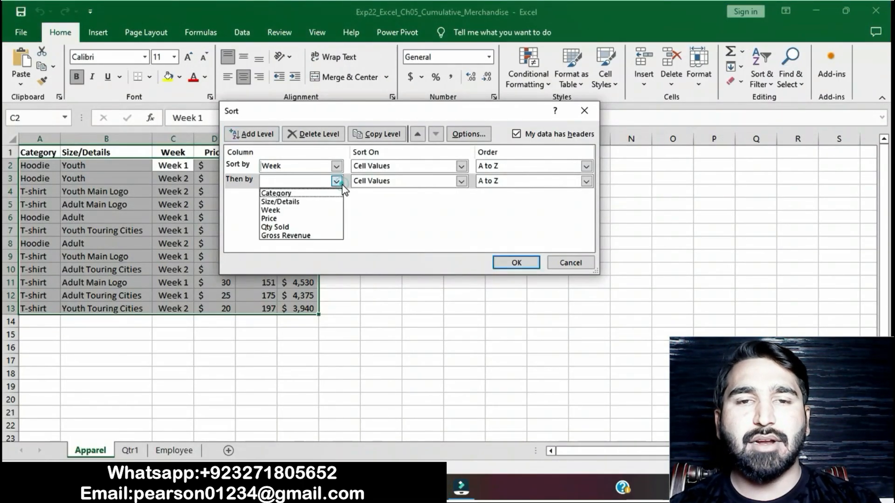
left_click(315, 192)
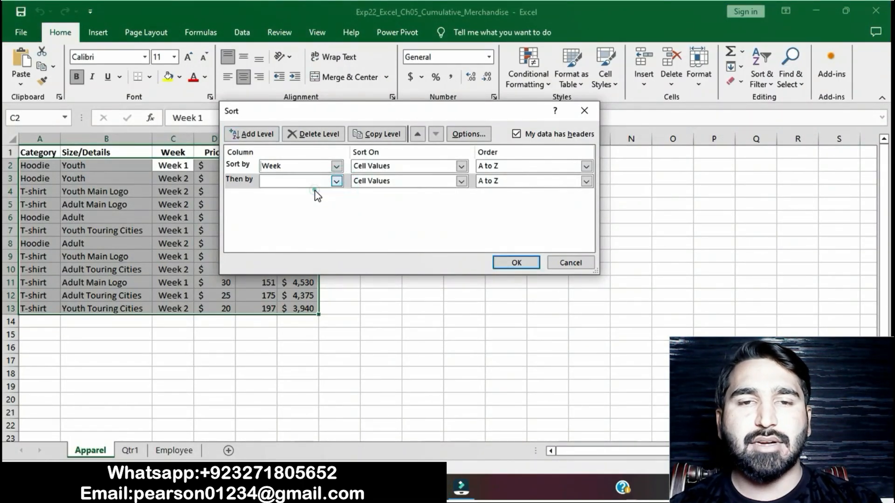
left_click(501, 262)
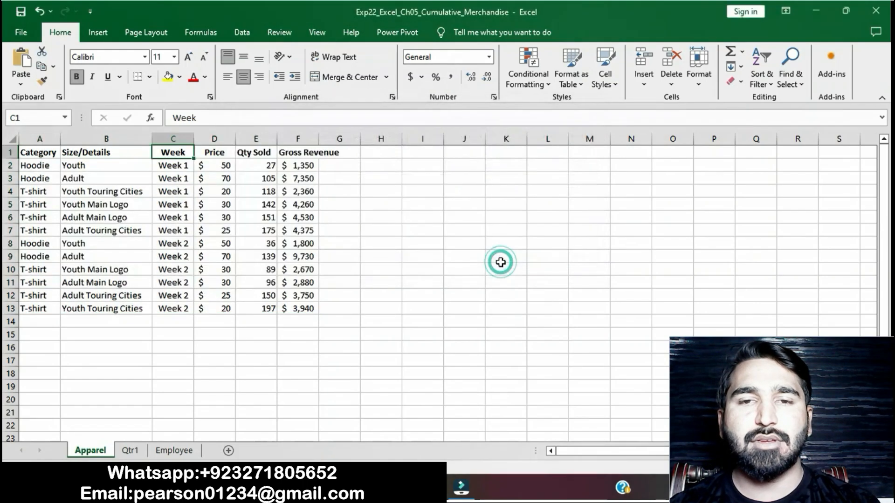
Switch to the Word instructions and remove the yellow highlight from the step 2 text.
left_click(408, 487)
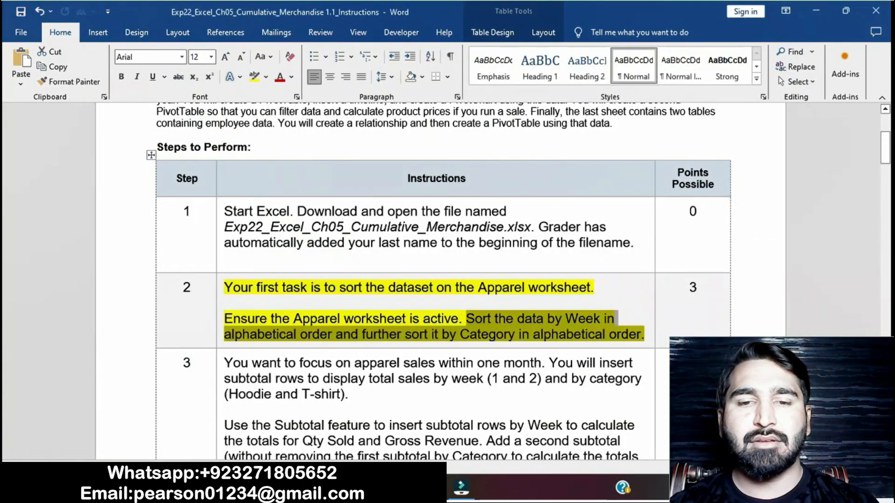
left_click(444, 321)
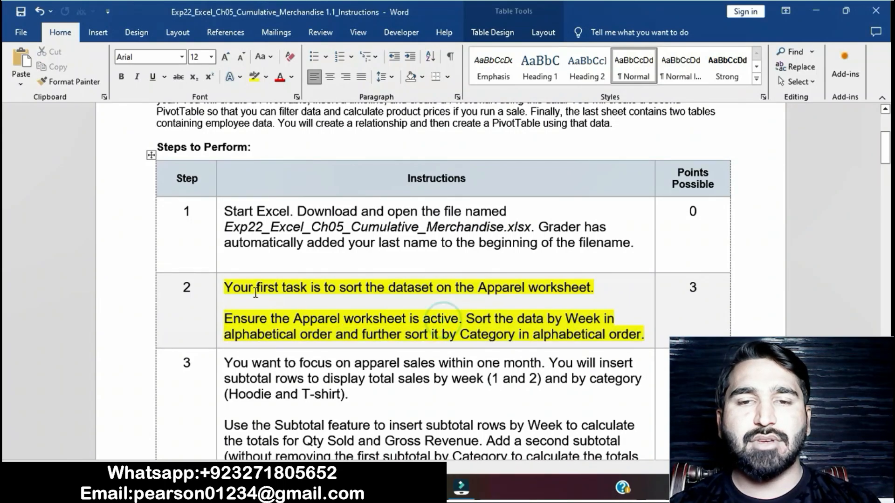
left_click(219, 289)
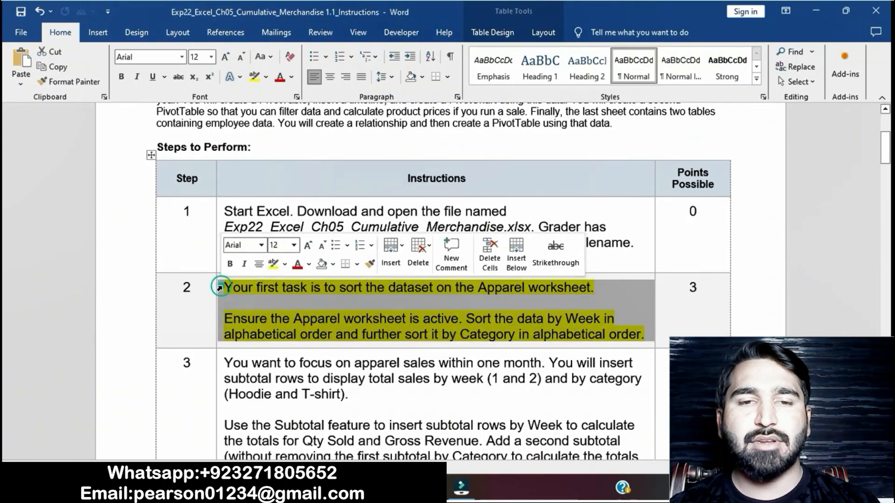
left_click(273, 264)
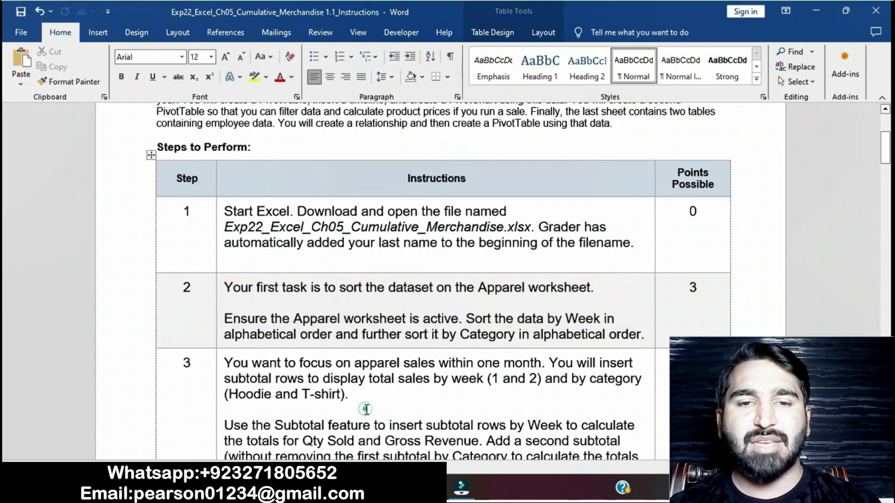
Highlight the step 3 instructions in yellow and select the sentence about inserting subtotal rows by Week.
scroll(366, 408, "down", 3)
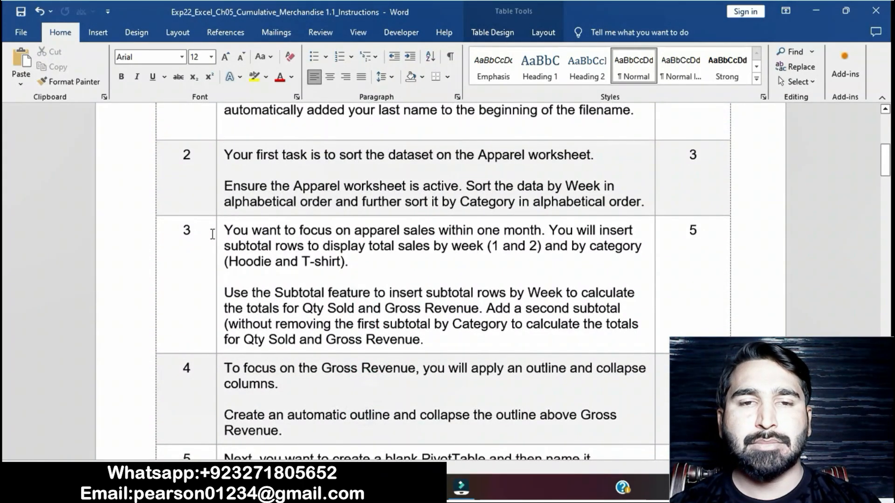
left_click(220, 233)
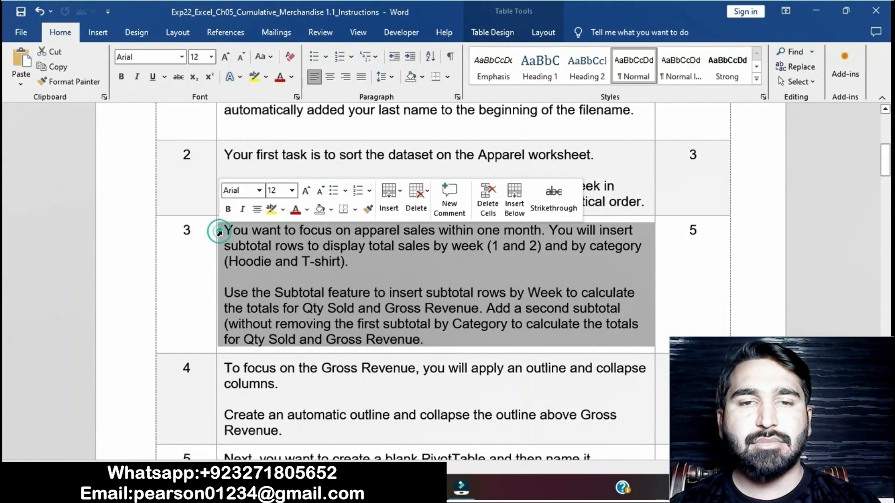
left_click(273, 216)
left_click(336, 290)
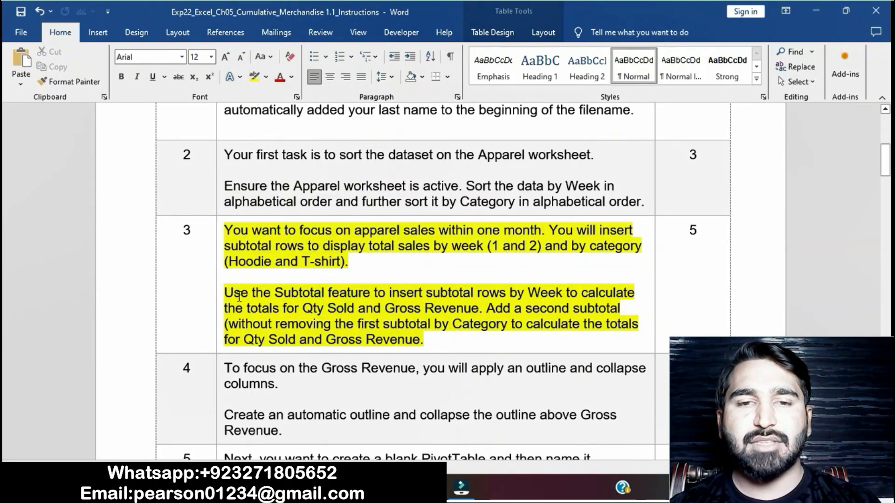
left_click_drag(226, 292, 478, 308)
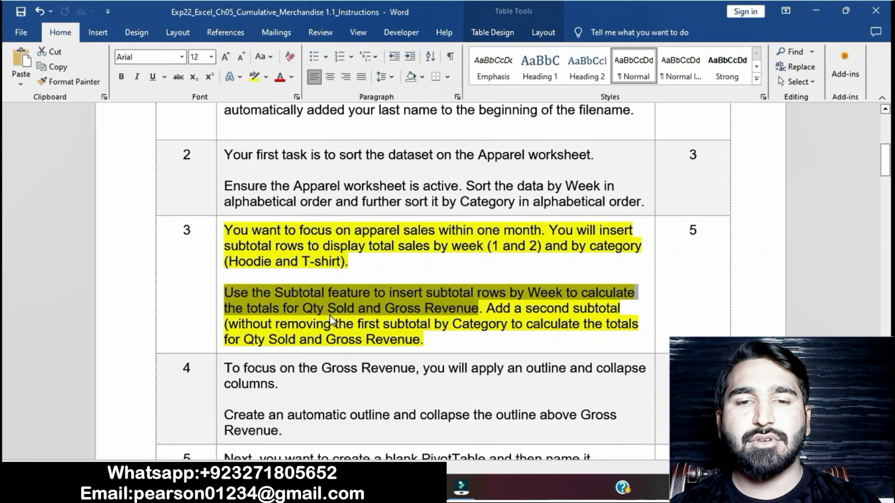
Switch to Excel and insert Sum subtotals for Qty Sold and Gross Revenue at each change in Week in the Apparel data.
key("alt+Tab")
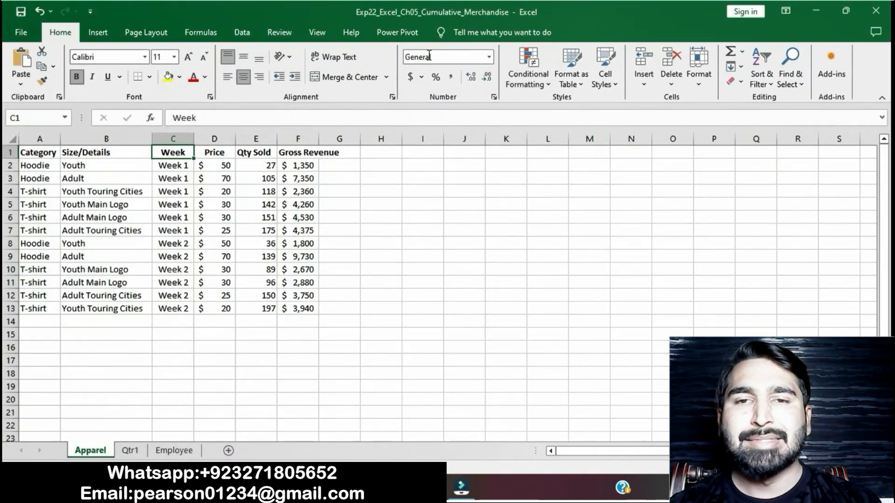
left_click(242, 32)
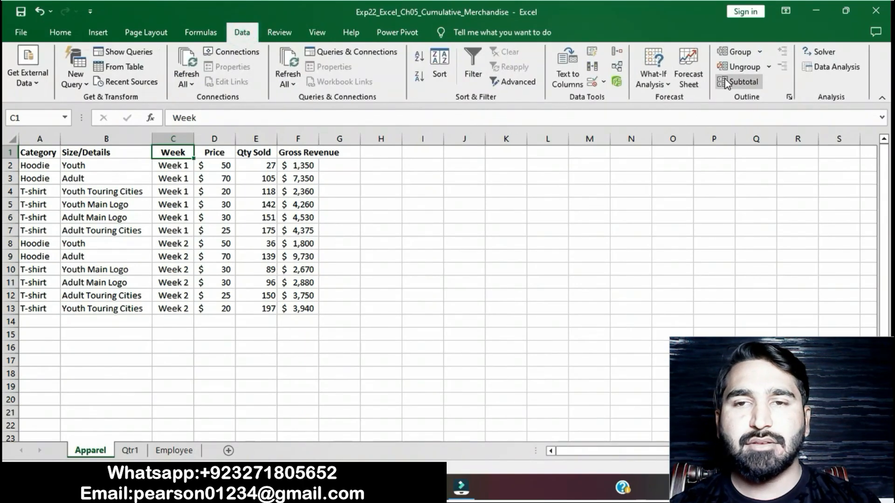
left_click(728, 81)
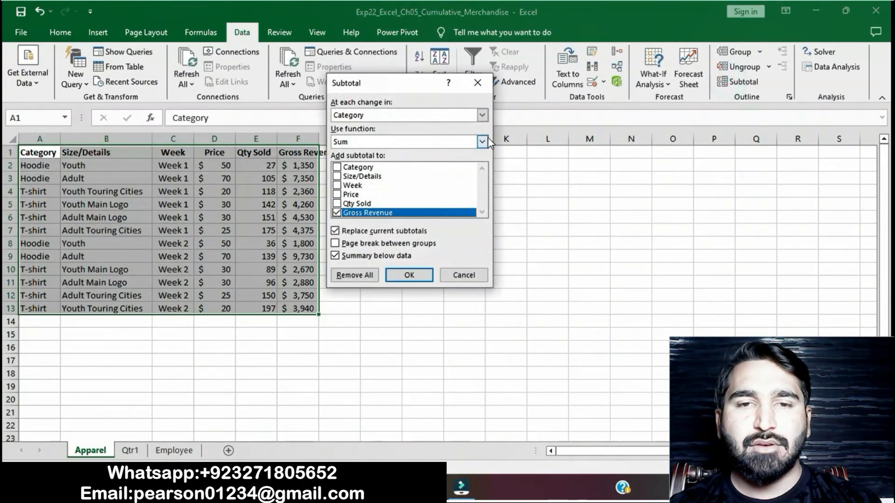
left_click(482, 115)
left_click(427, 141)
left_click(427, 146)
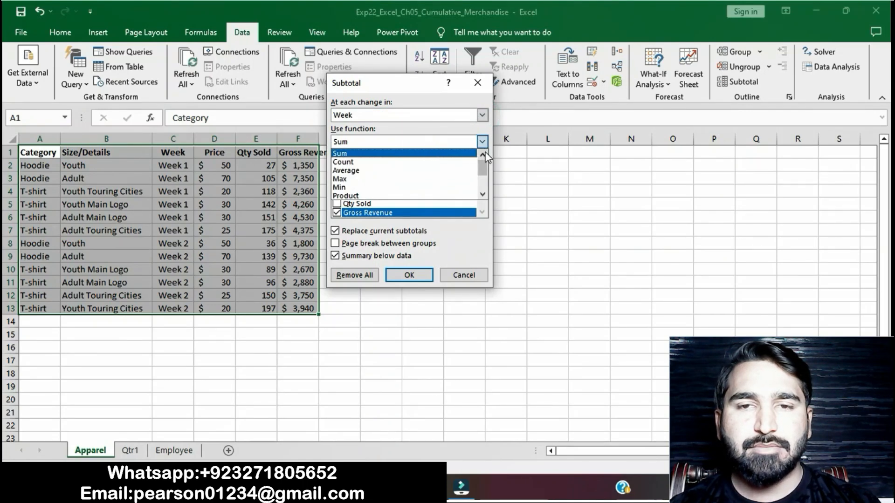
left_click(438, 154)
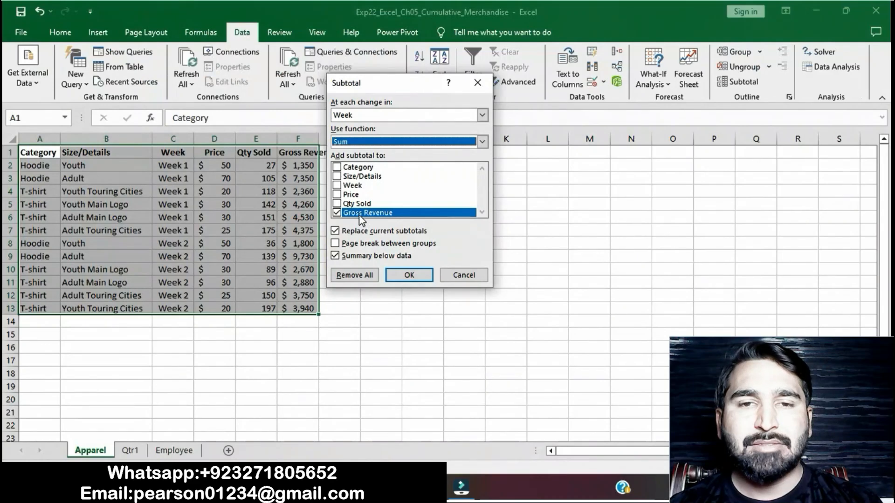
left_click(337, 204)
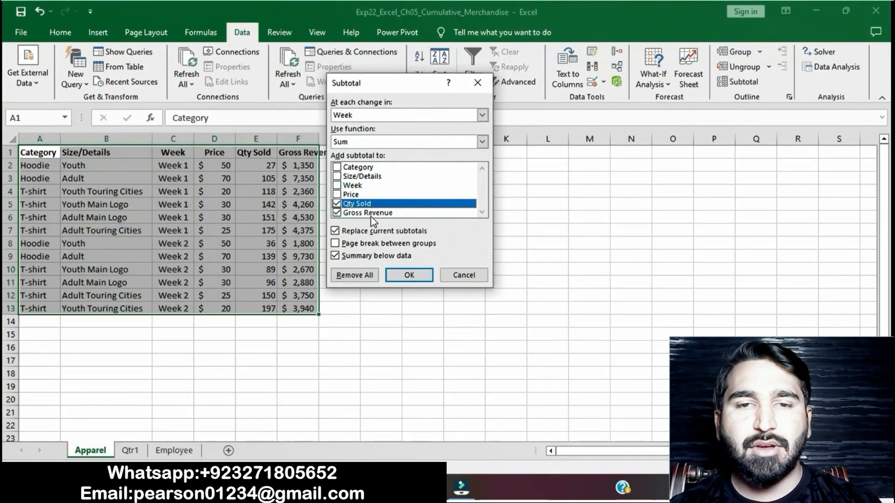
left_click(407, 275)
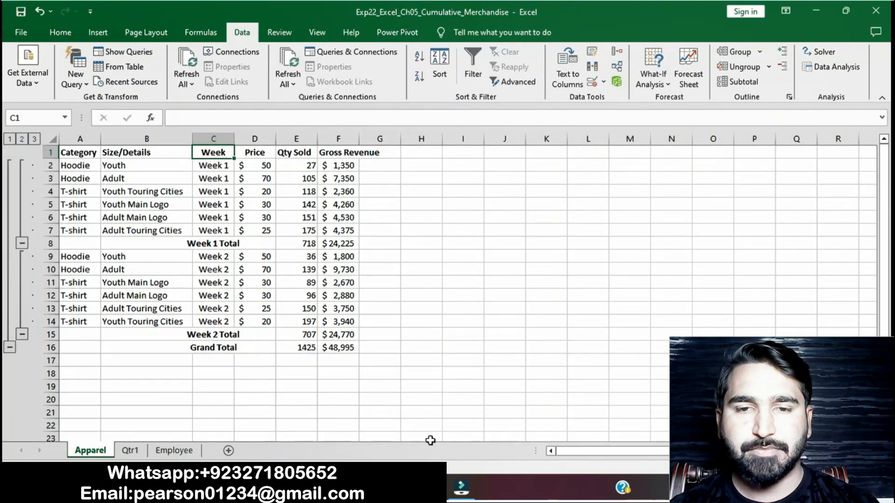
Switch to the Word instructions and select the step 3 sentence about adding a second subtotal by Category.
left_click(420, 487)
left_click_drag(224, 293, 478, 308)
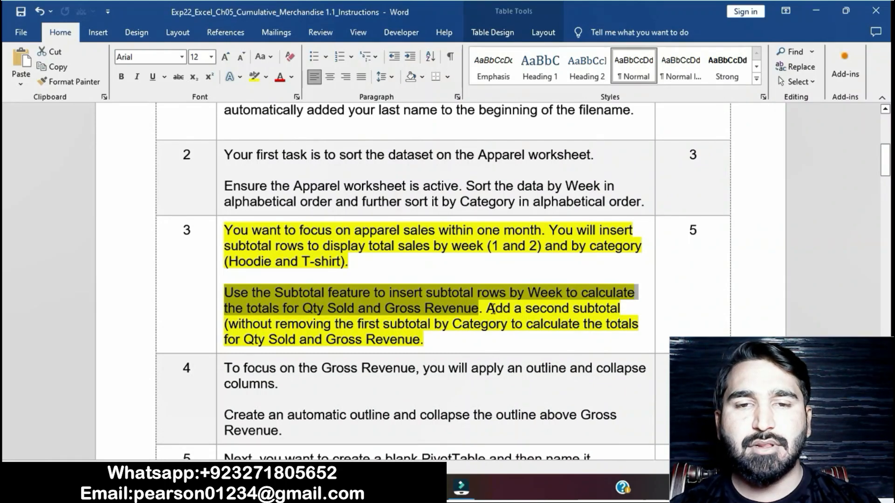
left_click_drag(487, 308, 505, 340)
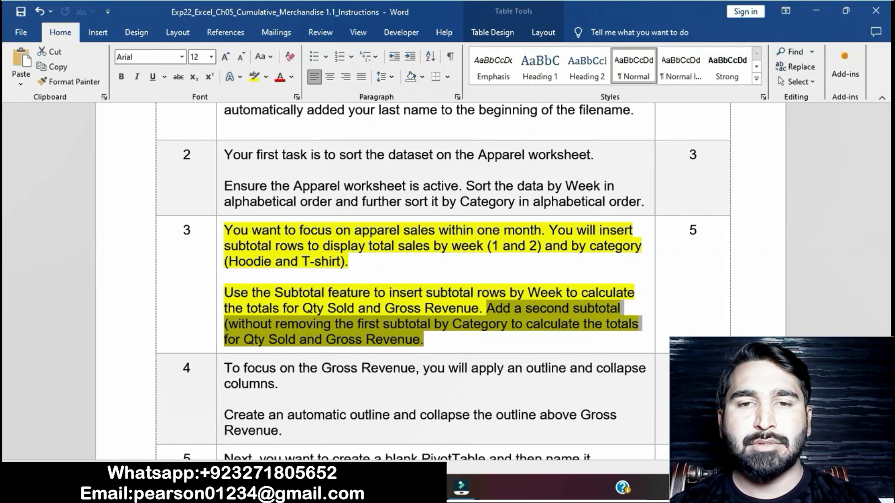
Switch to Excel and add a second Sum subtotal by Category for Qty Sold and Gross Revenue without replacing the current subtotals.
key("alt+Tab")
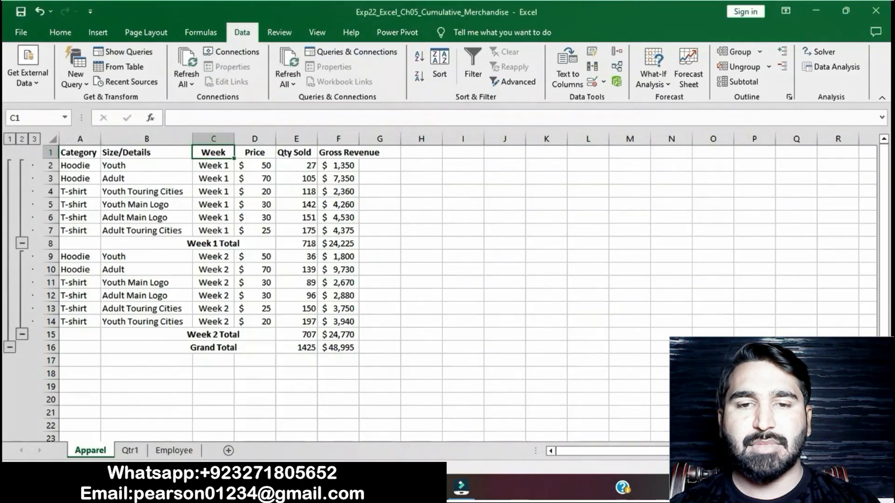
left_click(754, 81)
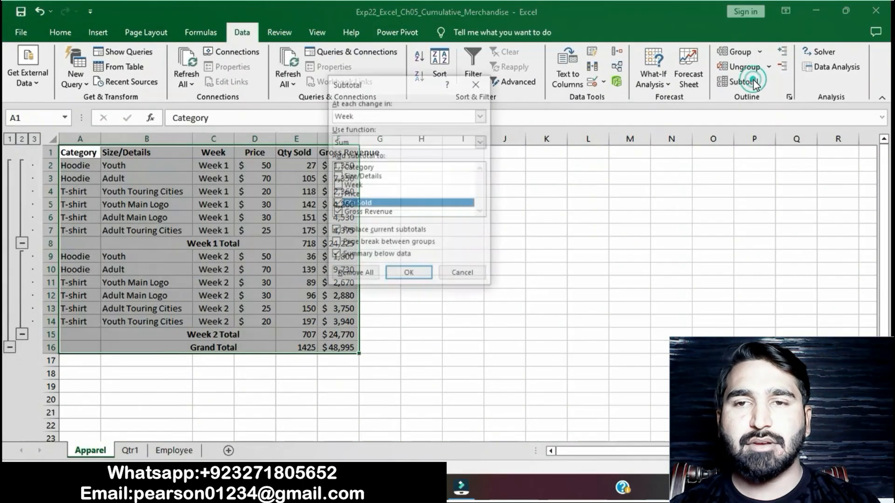
left_click(480, 116)
left_click(431, 129)
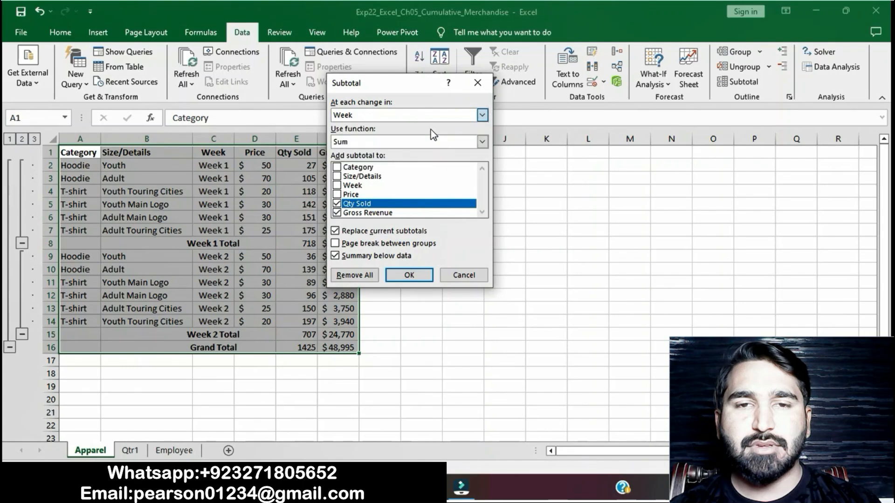
left_click(335, 230)
left_click(422, 277)
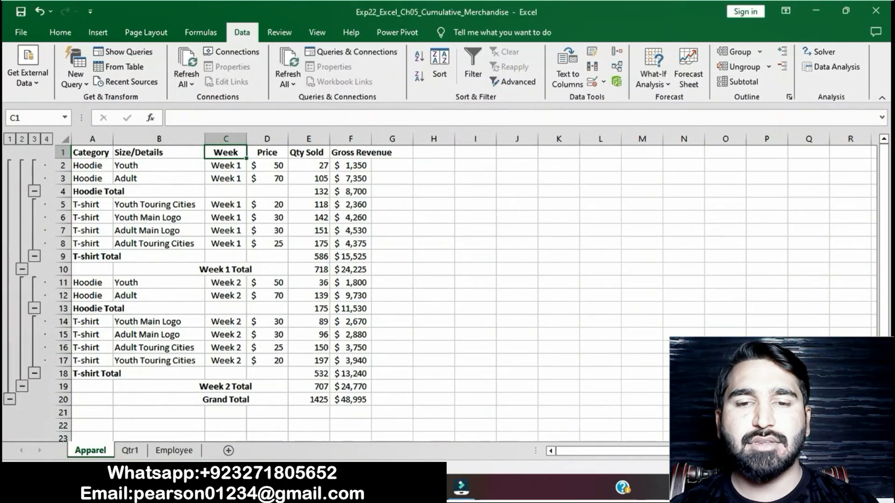
Switch to the Word instructions and remove the yellow highlight from the step 3 text.
key("alt+Tab")
left_click(412, 331)
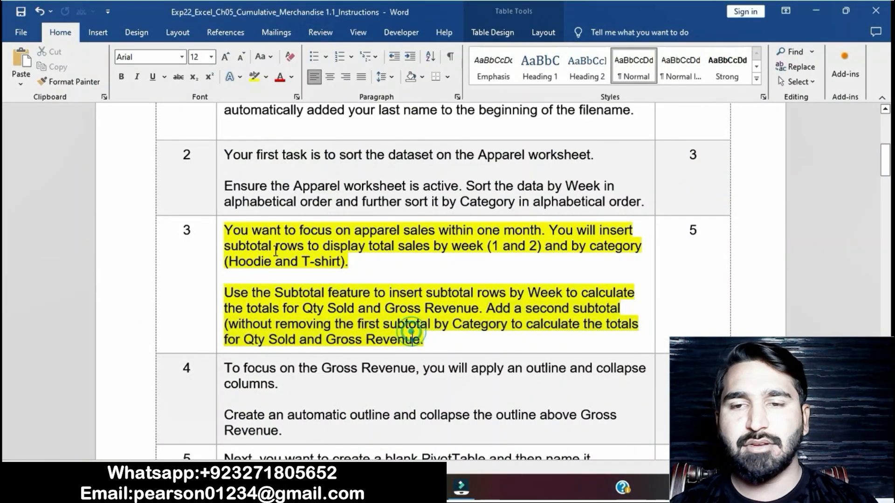
left_click(217, 231)
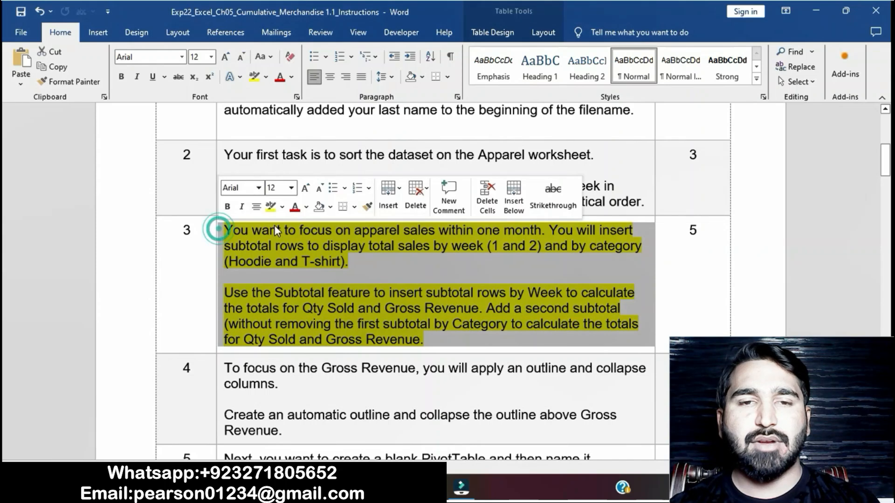
left_click(271, 206)
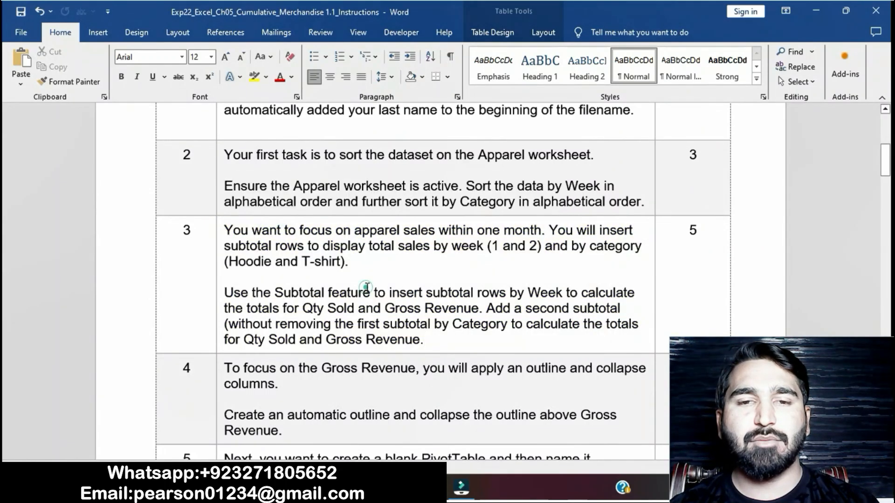
left_click(366, 288)
Highlight the step 4 instructions in yellow and select the phrase "Create an automatic outline".
scroll(368, 288, "down", 3)
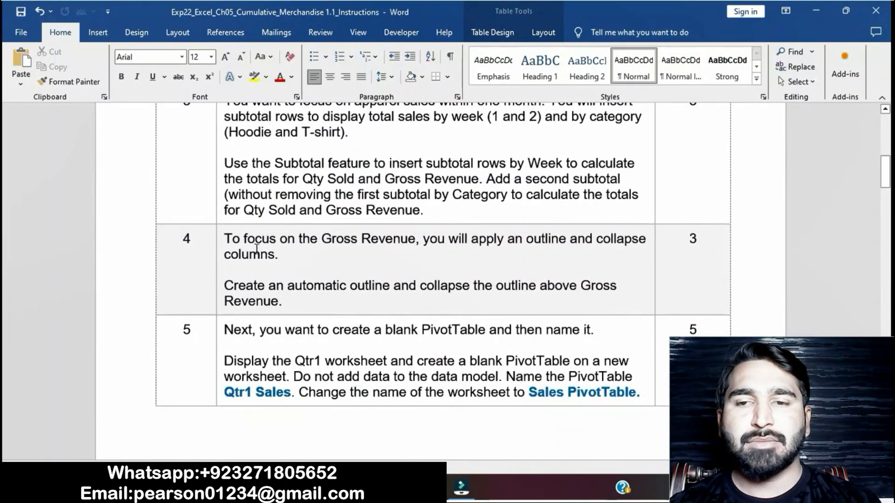
left_click(220, 243)
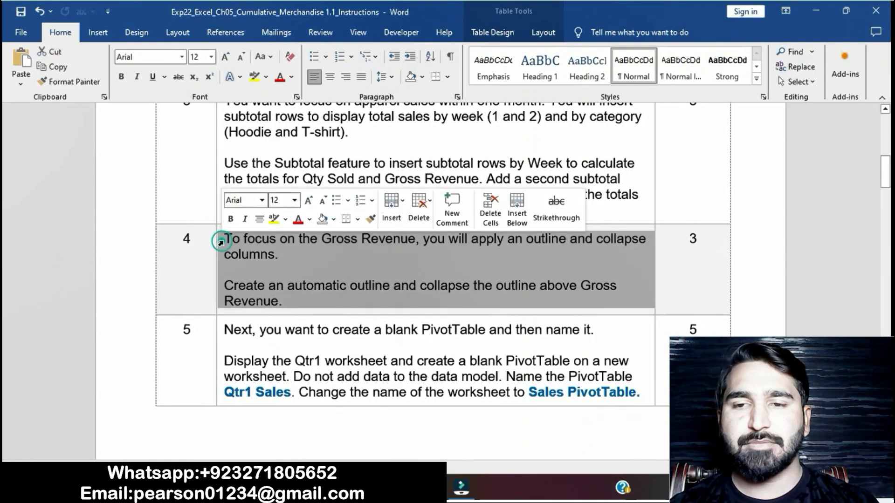
left_click(273, 220)
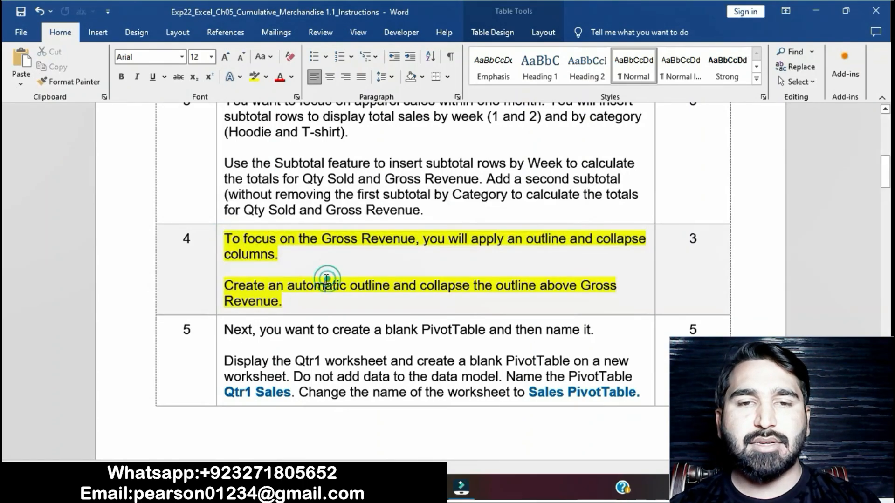
left_click_drag(224, 285, 384, 291)
Switch to Excel and create an automatic outline on the Apparel worksheet, modifying the existing outline.
key("alt+Tab")
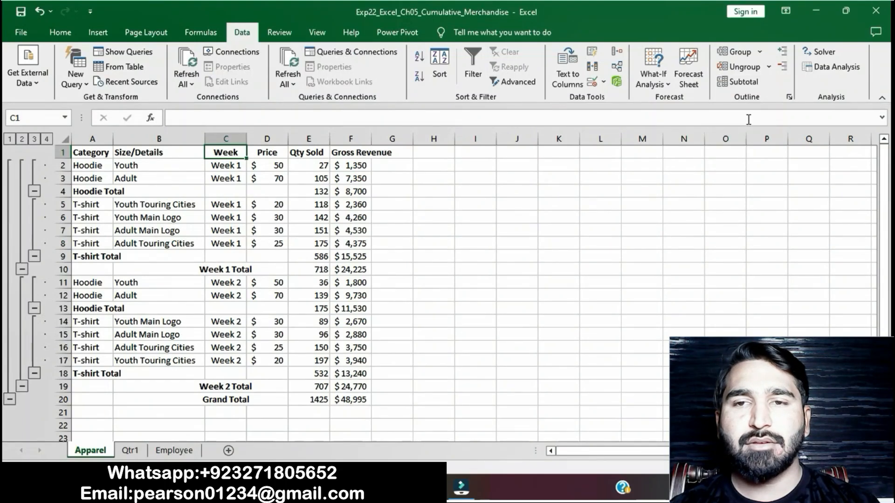
left_click(761, 52)
left_click(759, 88)
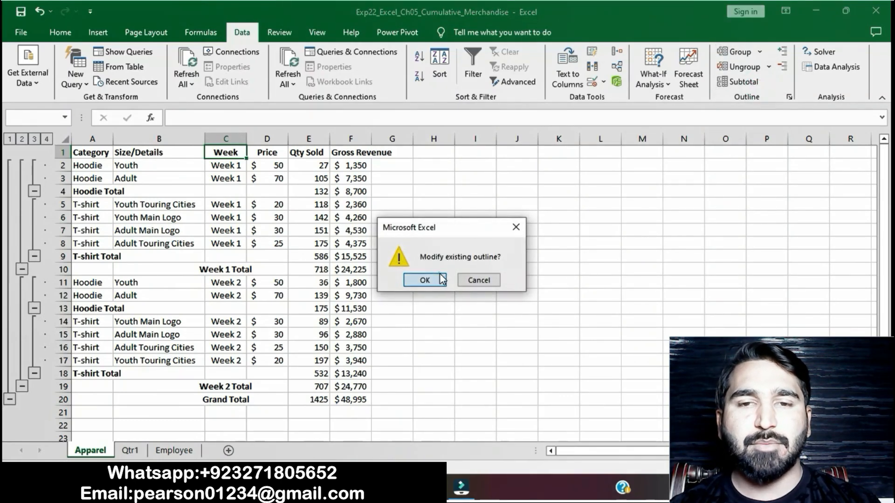
left_click(425, 279)
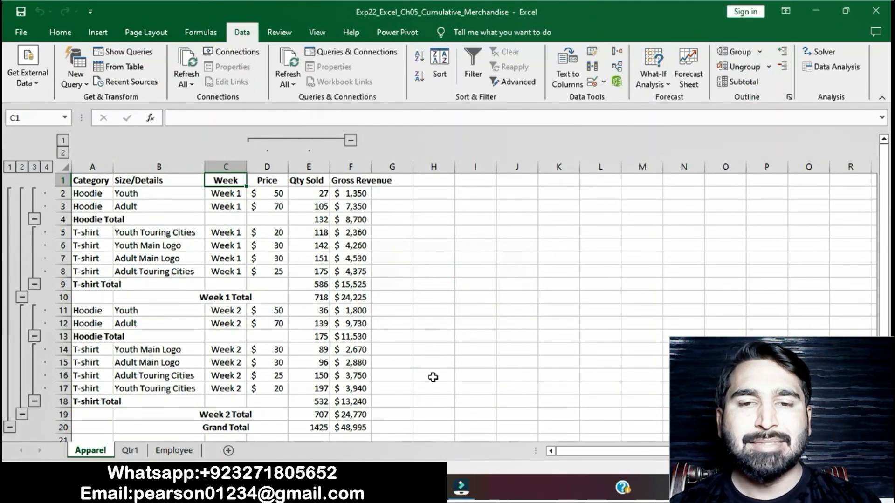
Select the step 4 phrase about collapsing in the Word instructions, and collapse the column outline above Gross Revenue in Excel.
key("alt+Tab")
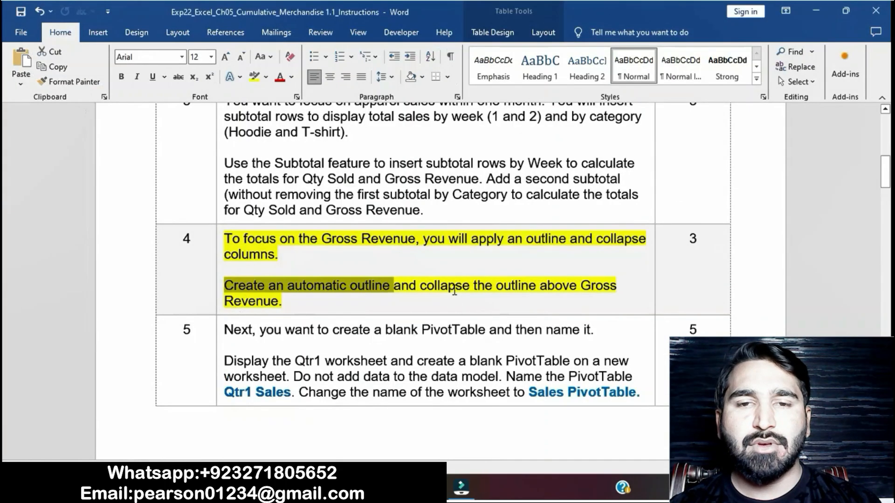
left_click_drag(394, 287, 530, 288)
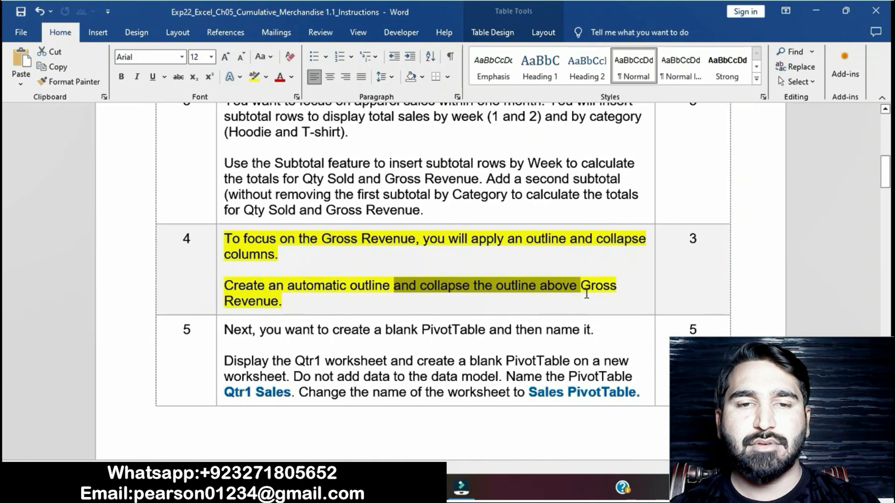
left_click_drag(587, 294, 589, 303)
left_click(434, 487)
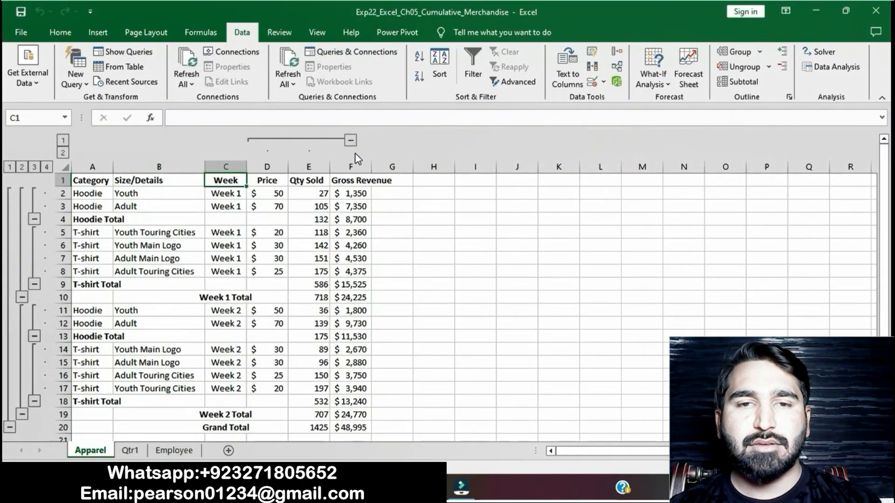
left_click(352, 141)
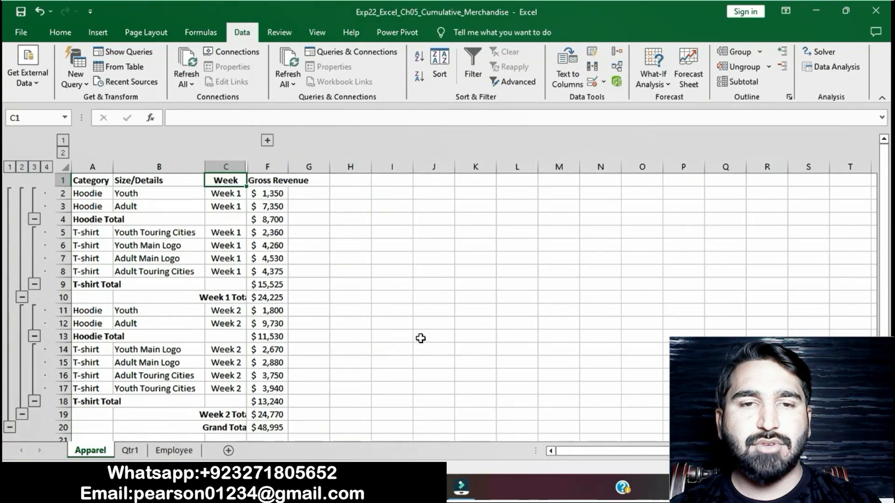
Switch to the Word instructions and remove the yellow highlight from the step 4 text.
left_click(406, 487)
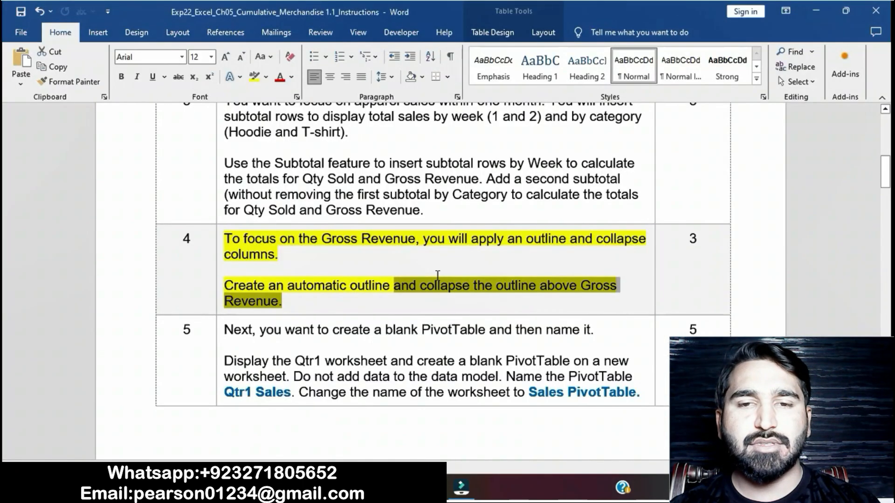
left_click(437, 275)
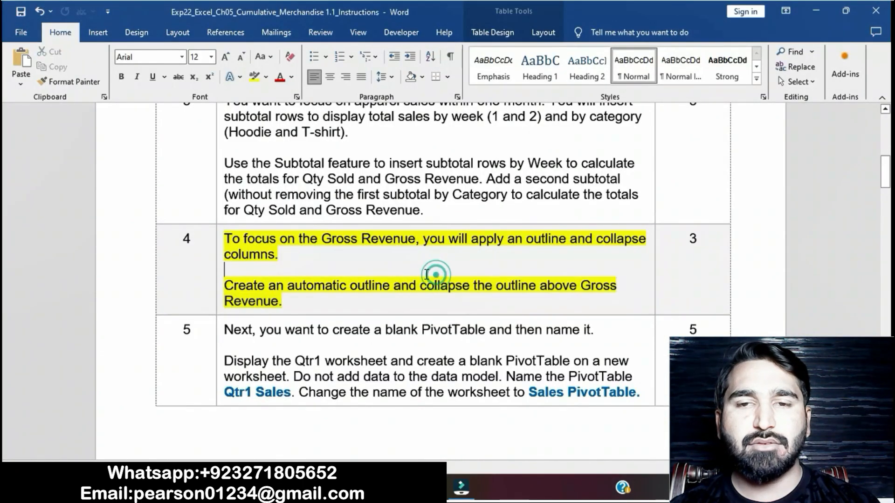
left_click(220, 239)
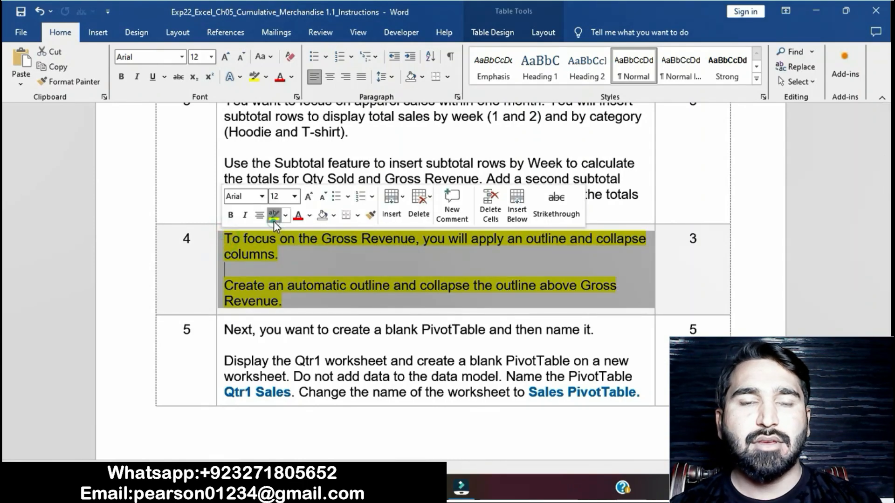
left_click(320, 273)
Highlight the step 5 instructions in yellow and select the phrase "Display the Qtr1 worksheet".
scroll(322, 273, "down", 3)
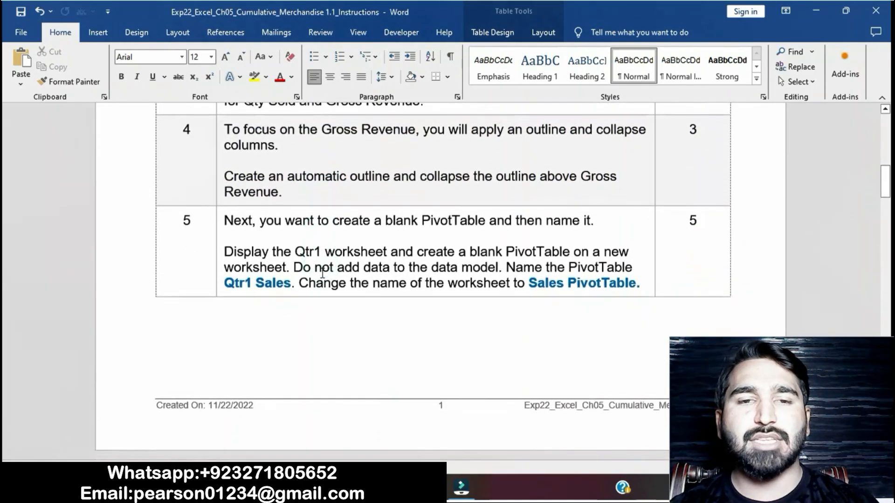
left_click(217, 224)
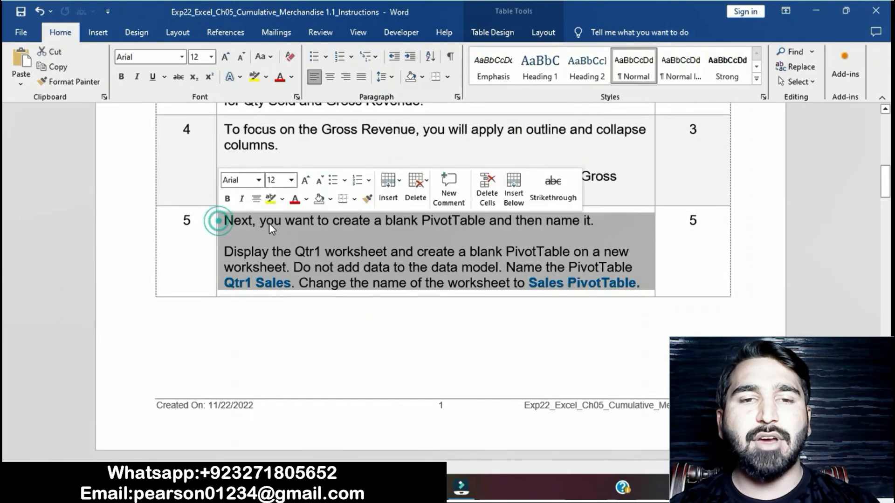
left_click(270, 200)
left_click(320, 263)
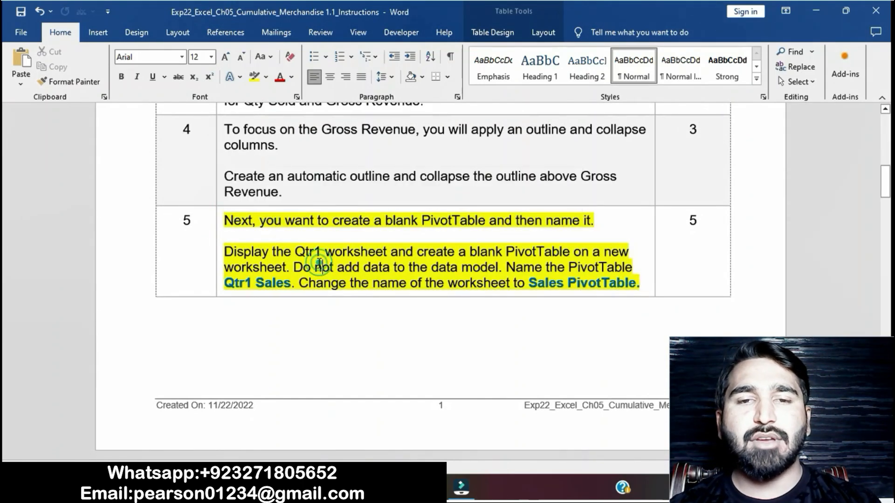
left_click_drag(225, 252, 390, 252)
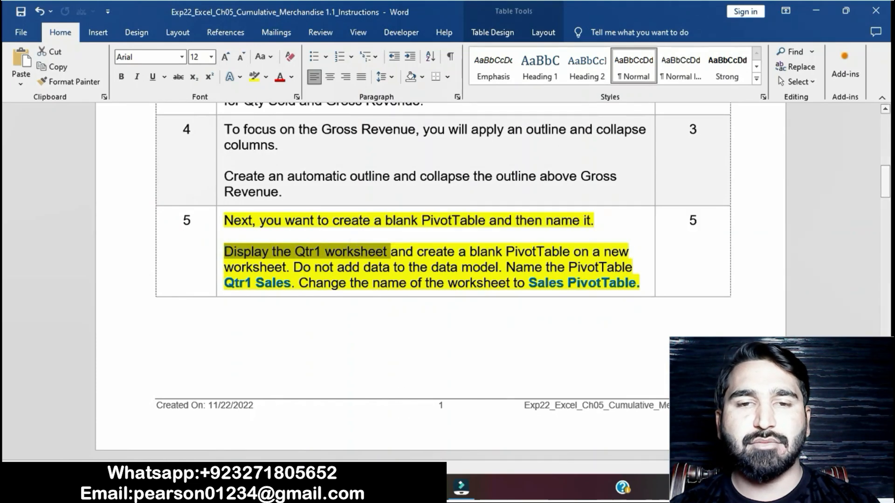
Switch to Excel, display the Qtr1 worksheet, and return to the Word instructions.
key("alt+Tab")
left_click(131, 450)
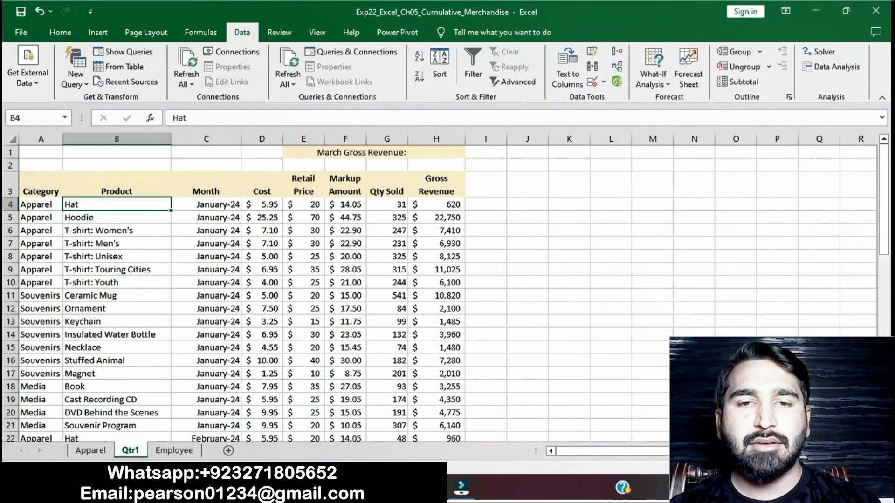
key("alt+Tab")
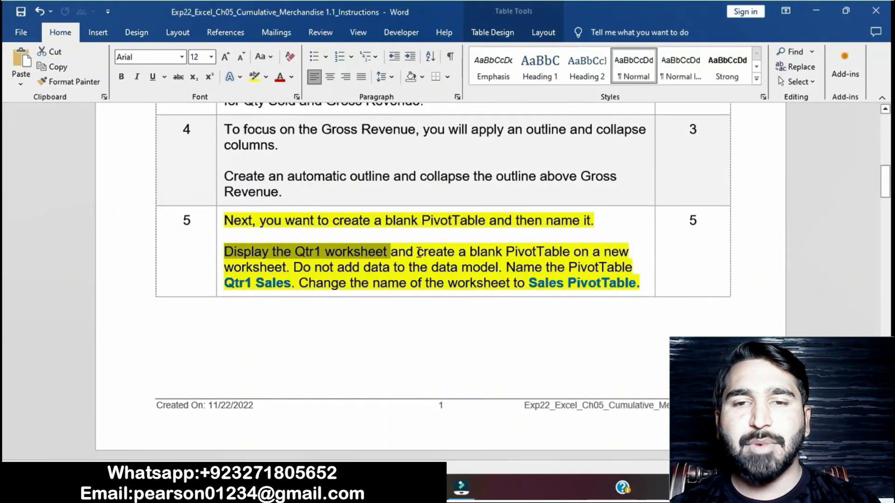
Select the step 5 phrase on creating a blank PivotTable, switch to Excel, and insert a PivotTable from the Qtr1 data on a new worksheet.
left_click_drag(421, 253, 290, 270)
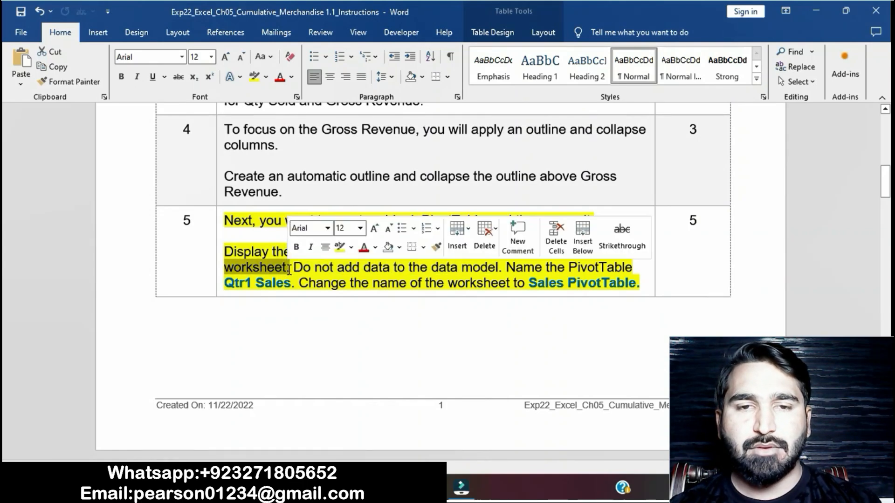
left_click(433, 487)
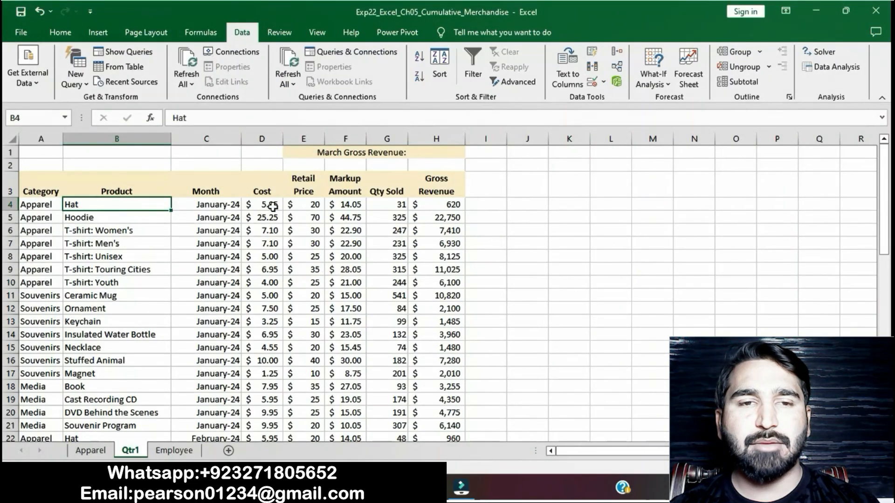
left_click(98, 33)
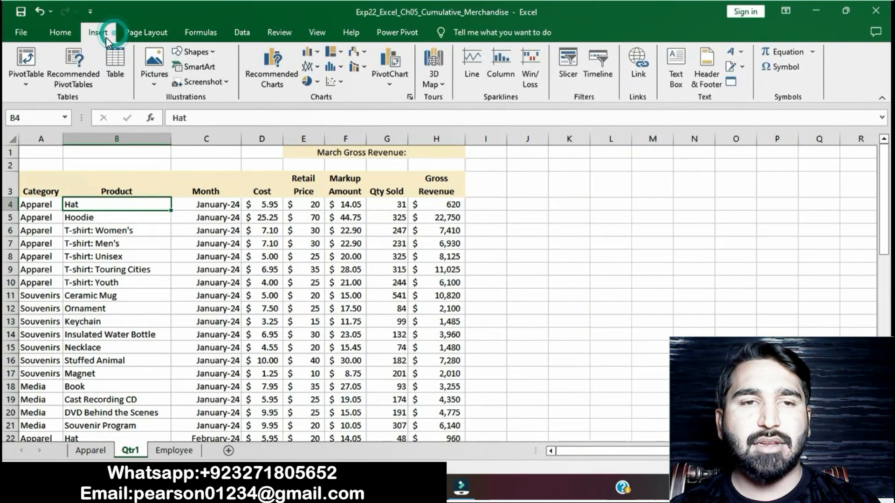
left_click(26, 61)
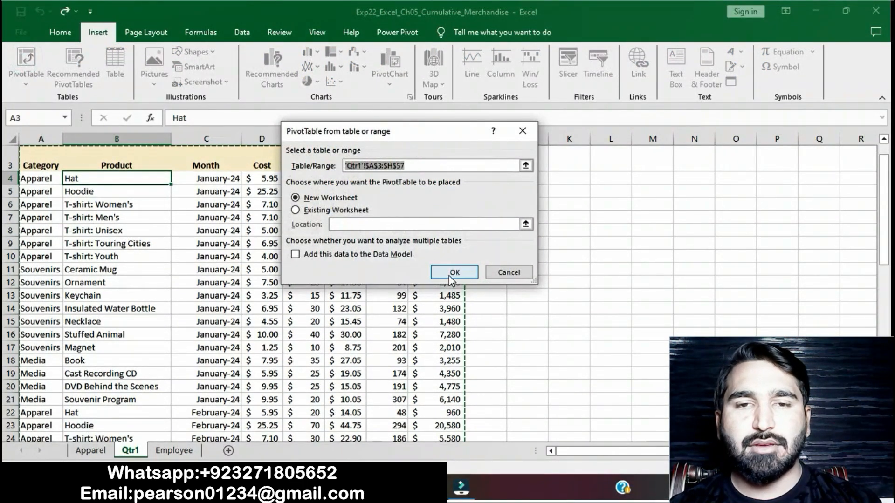
left_click(449, 276)
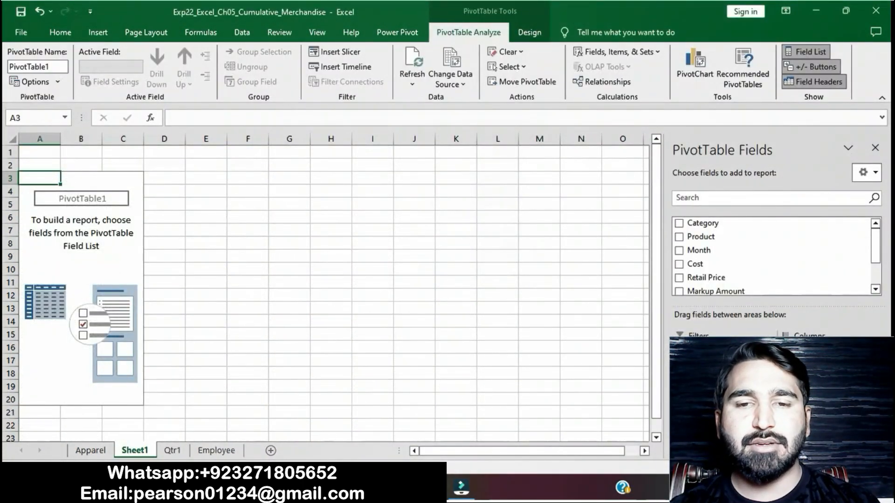
Copy "Qtr1 Sales" from the Word instructions and set it as the PivotTable's name in Excel.
key("alt+Tab")
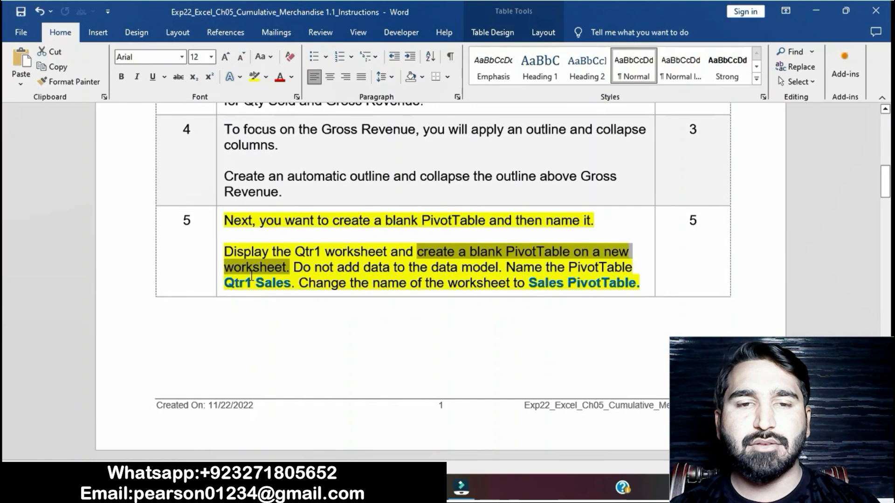
left_click_drag(227, 282, 282, 285)
key("ctrl+c")
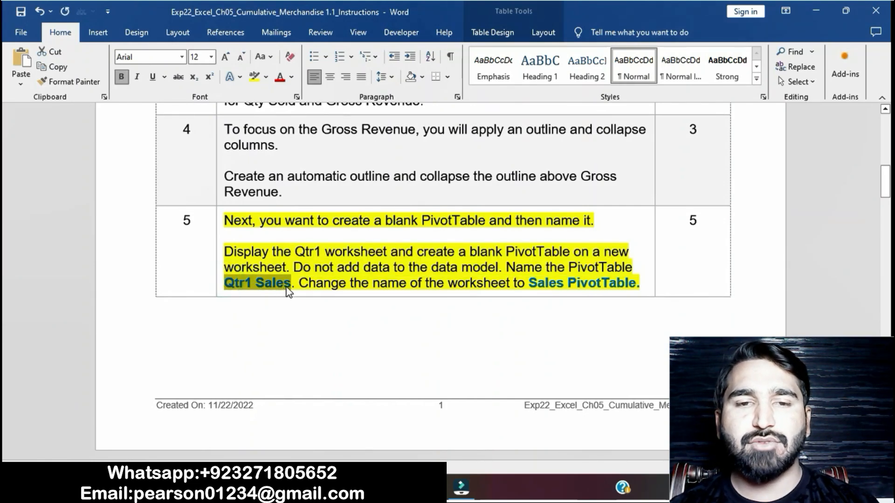
left_click(432, 487)
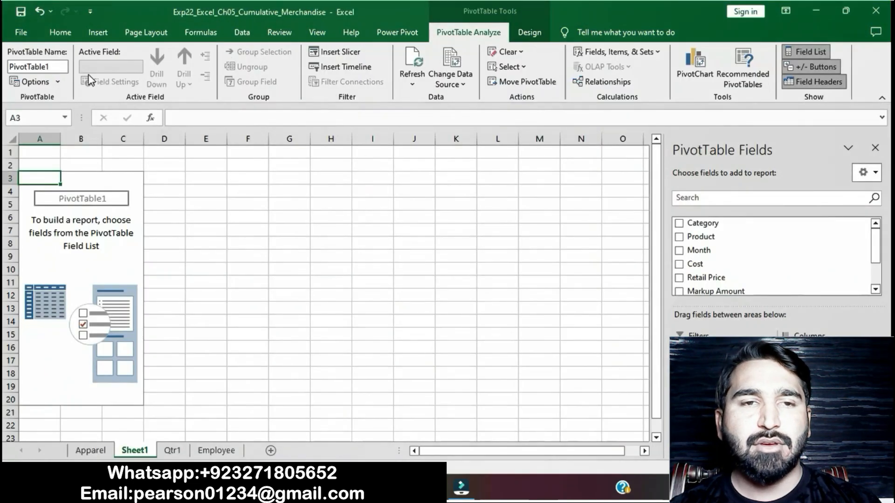
left_click(61, 68)
key("ctrl+v")
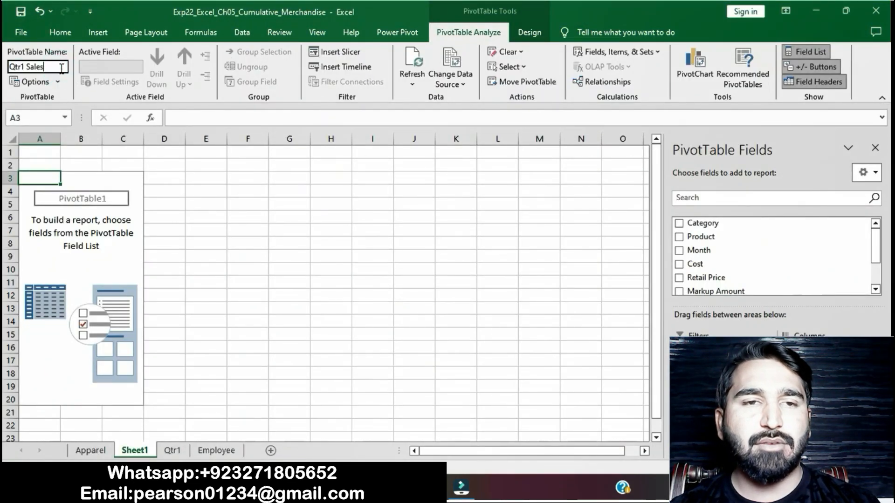
left_click(259, 235)
Copy "Sales PivotTable" from the Word instructions and rename the new PivotTable worksheet in Excel with it.
left_click(404, 487)
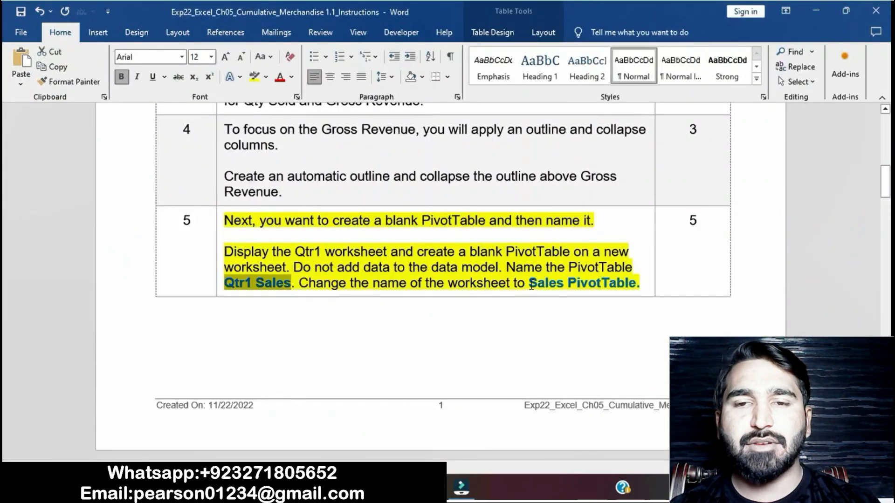
left_click_drag(532, 284, 624, 288)
key("ctrl+c")
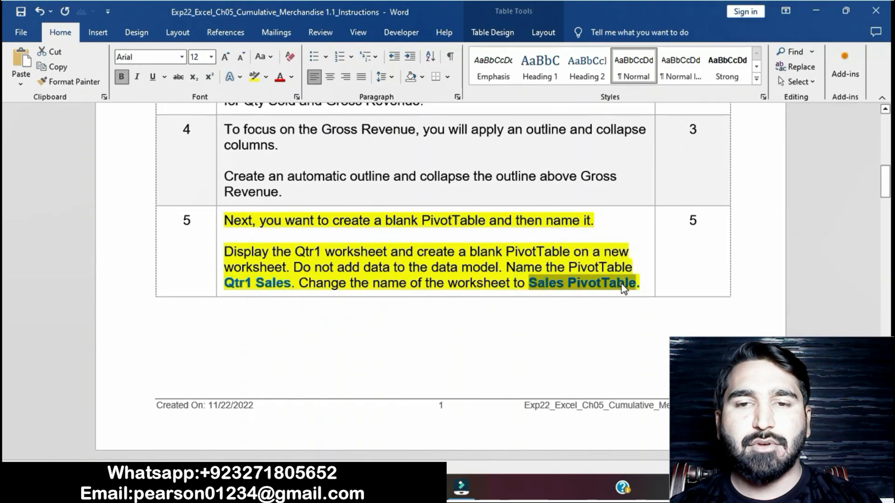
left_click(433, 487)
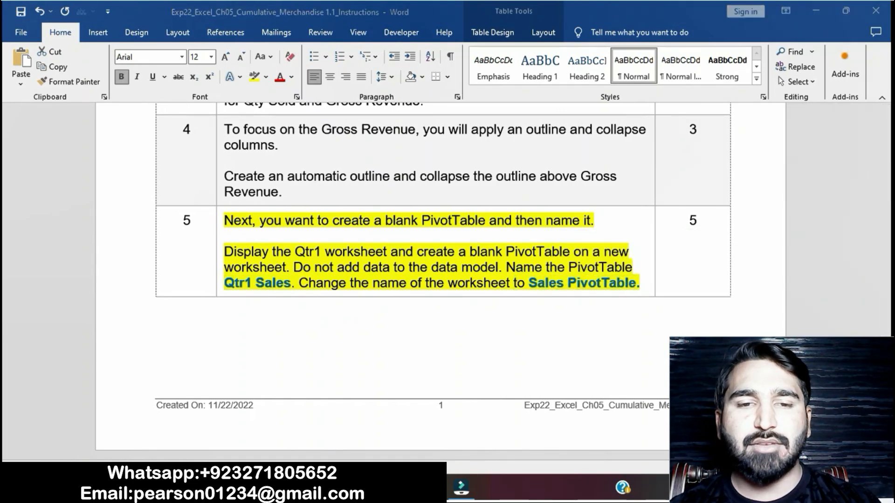
right_click(152, 454)
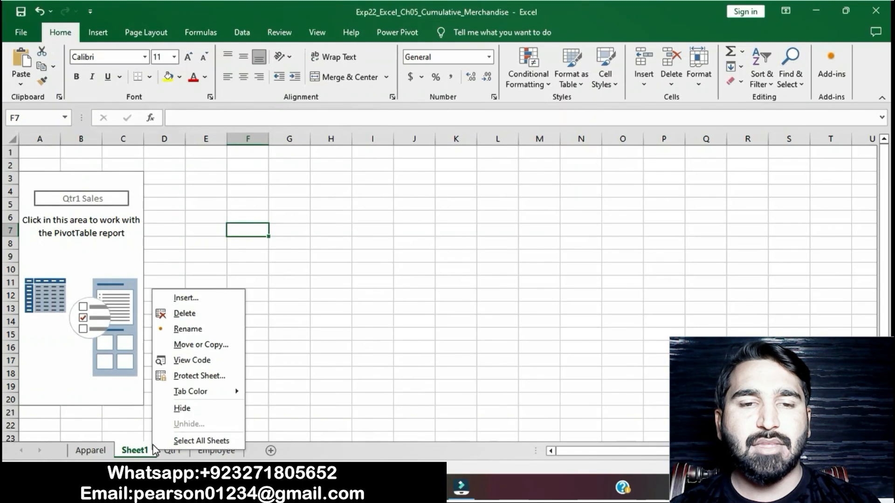
left_click(195, 330)
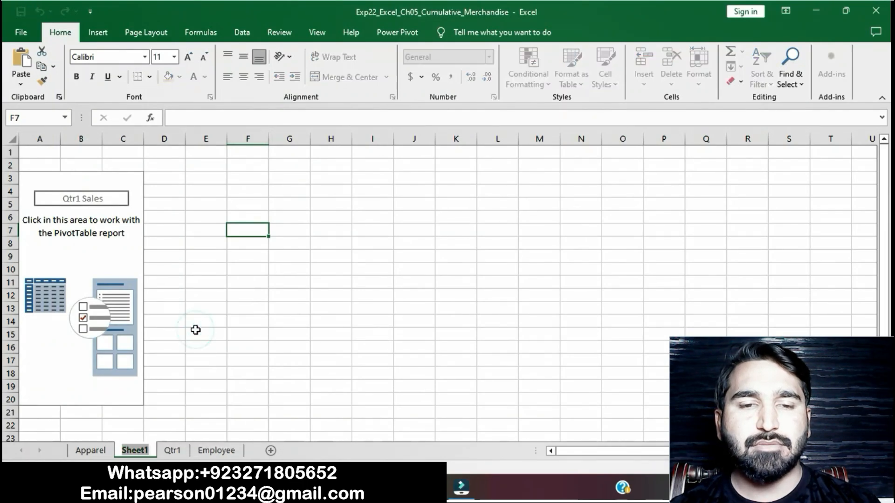
key("ctrl+v")
left_click(195, 330)
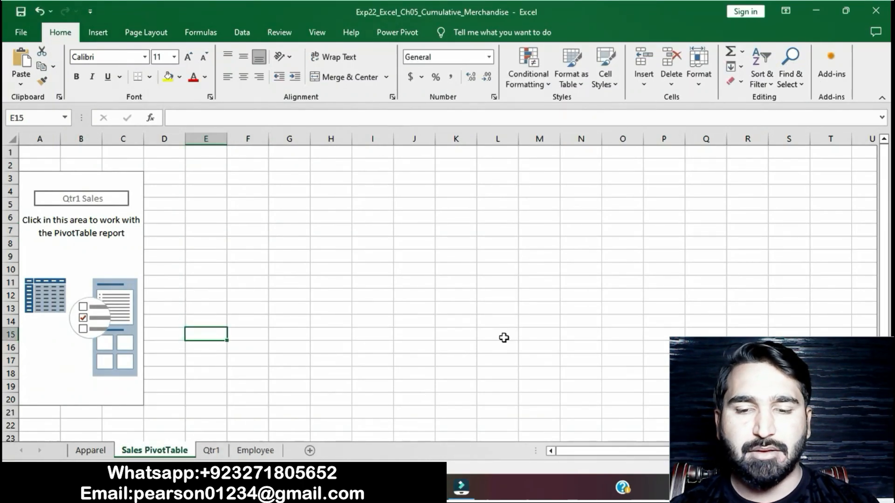
Switch to the Word instructions and remove the yellow highlight from the step 5 text.
left_click(404, 488)
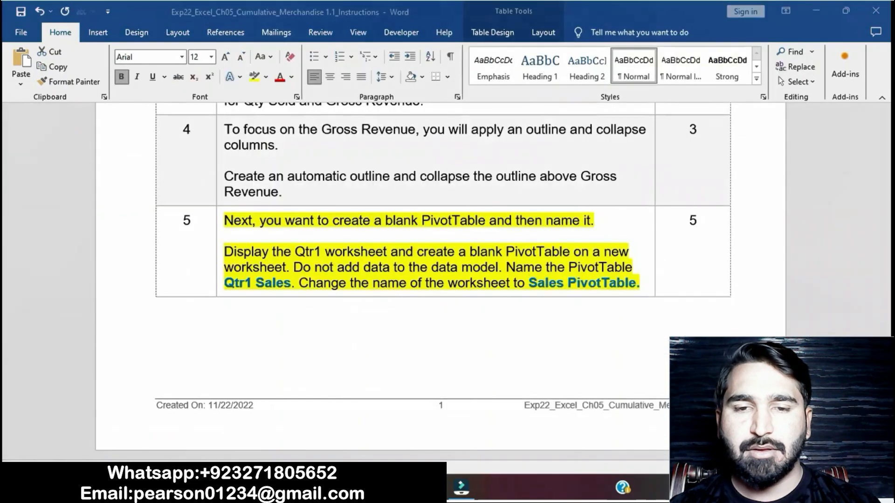
left_click(469, 270)
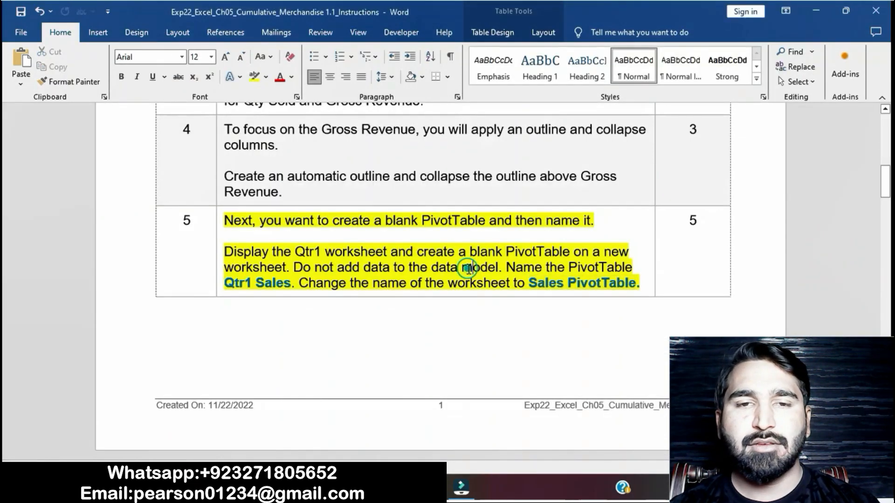
left_click(218, 221)
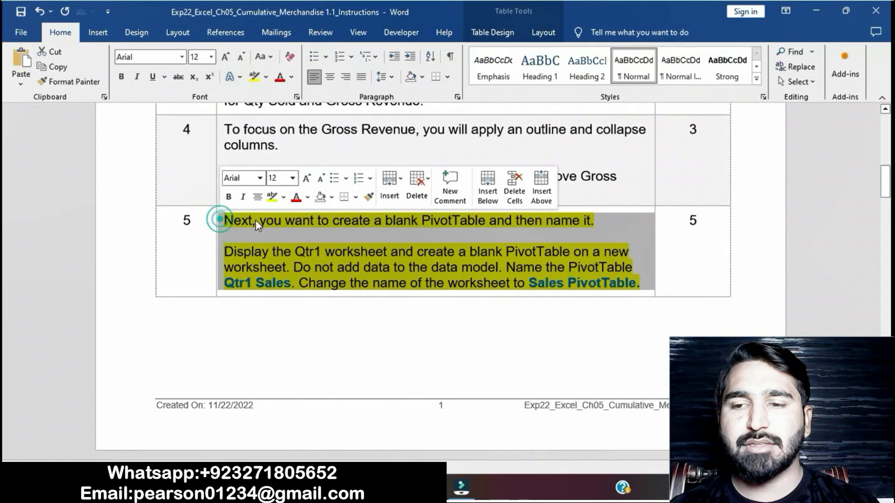
left_click(274, 200)
left_click(338, 264)
Highlight the step 6 instructions on the following page in yellow.
scroll(339, 264, "down", 8)
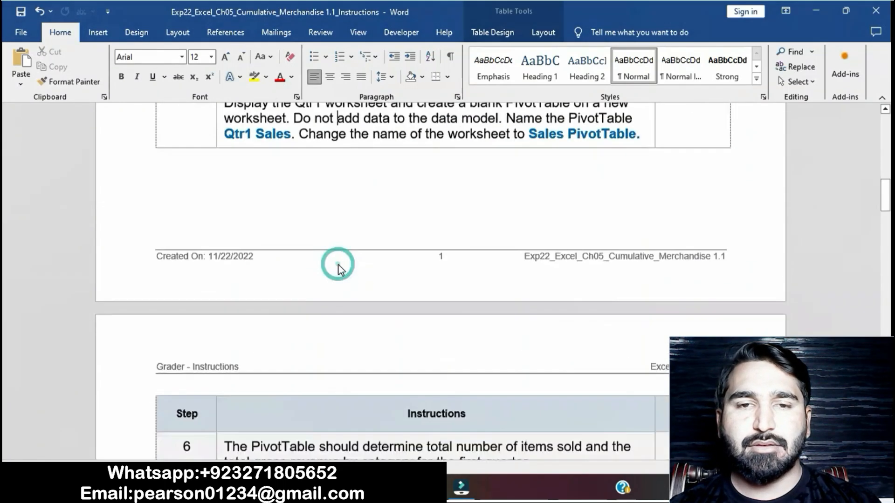
left_click(221, 252)
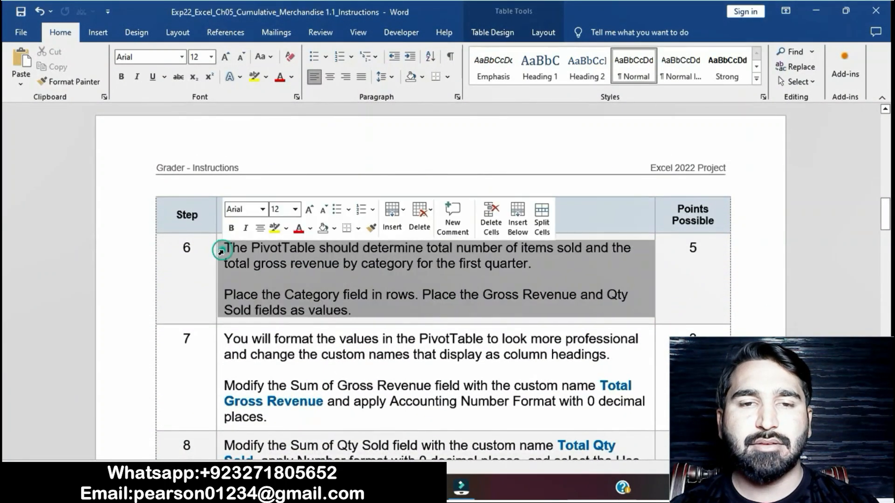
left_click(272, 230)
left_click(314, 278)
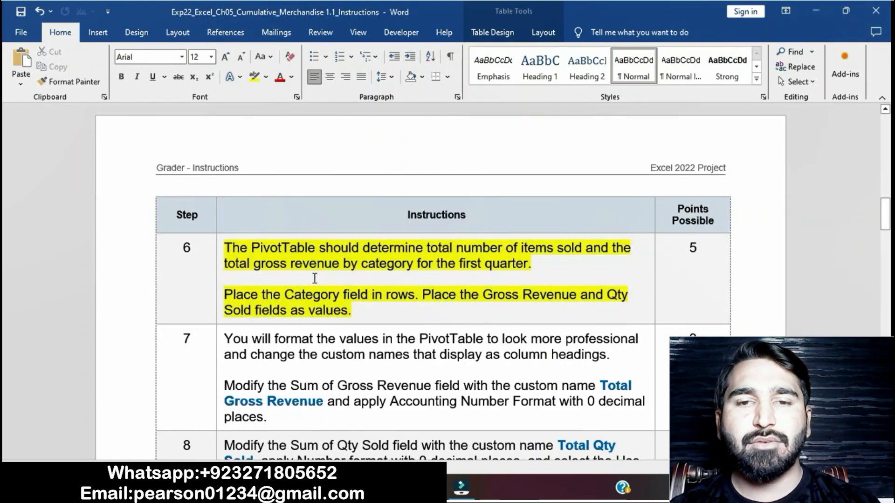
Select the step 6 phrase "Place the Category field in rows", switch to Excel, and add the Category field to the PivotTable's rows.
left_click_drag(224, 296, 414, 296)
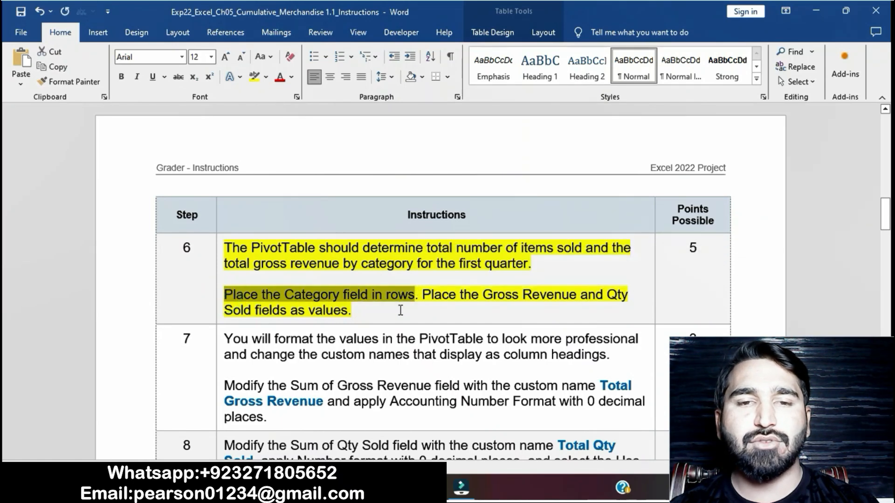
key("alt+Tab")
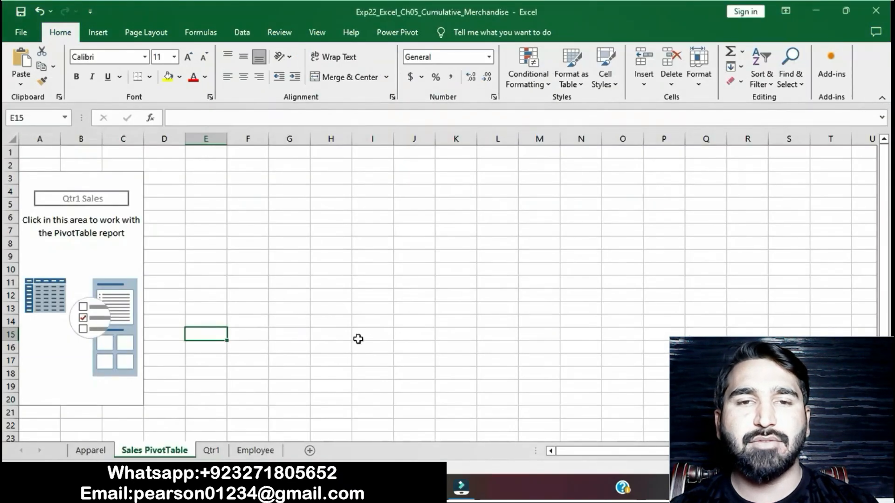
left_click(124, 259)
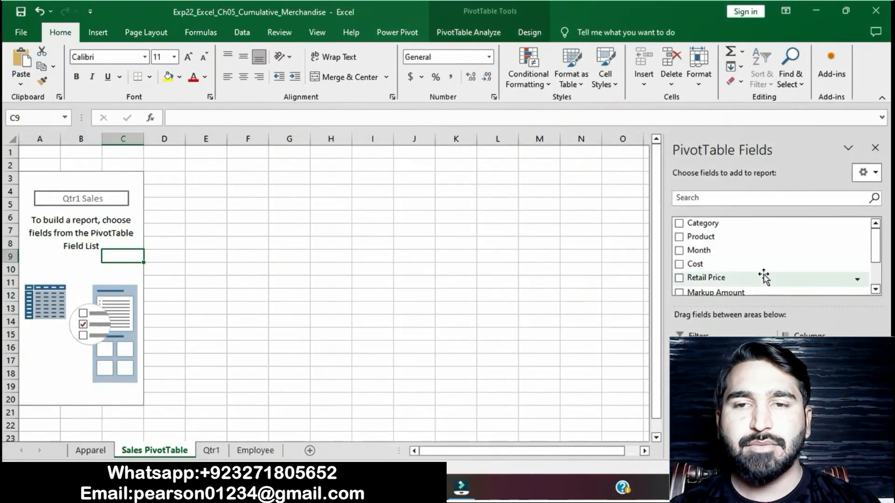
left_click(730, 225)
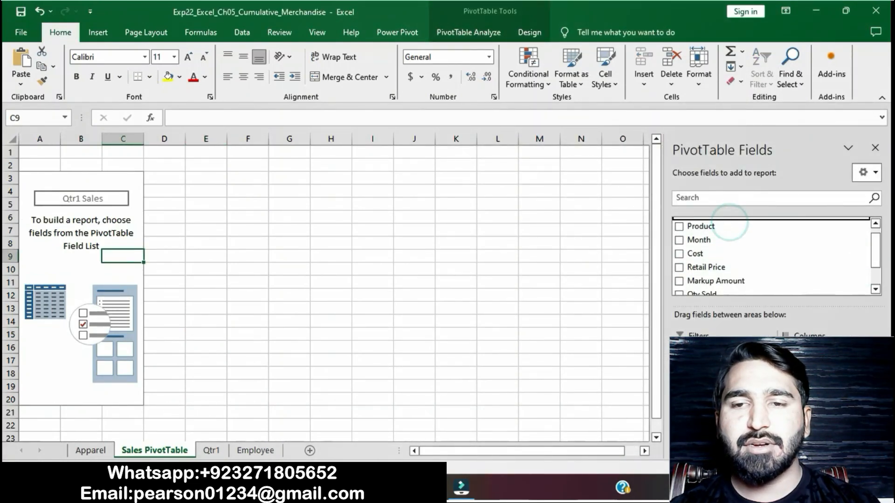
Select the step 6 sentence about value fields in Word, and add Gross Revenue and Qty Sold as PivotTable values in Excel.
key("alt+Tab")
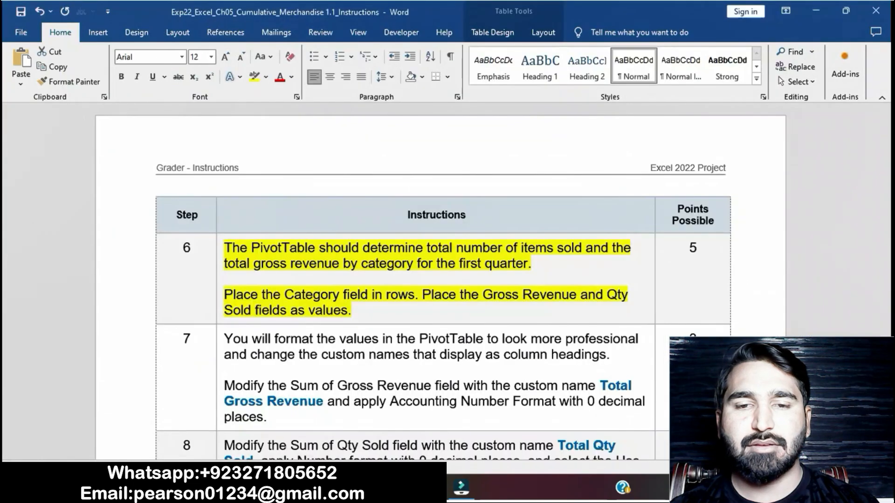
left_click_drag(423, 294, 609, 312)
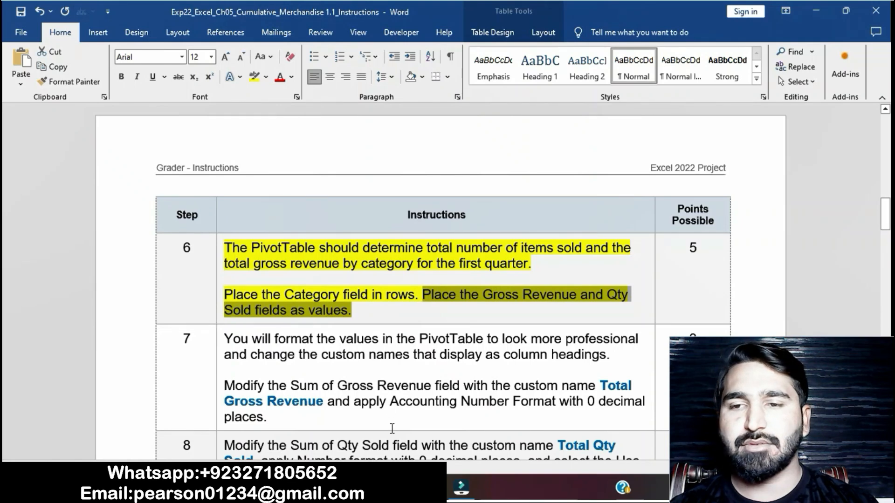
left_click(430, 488)
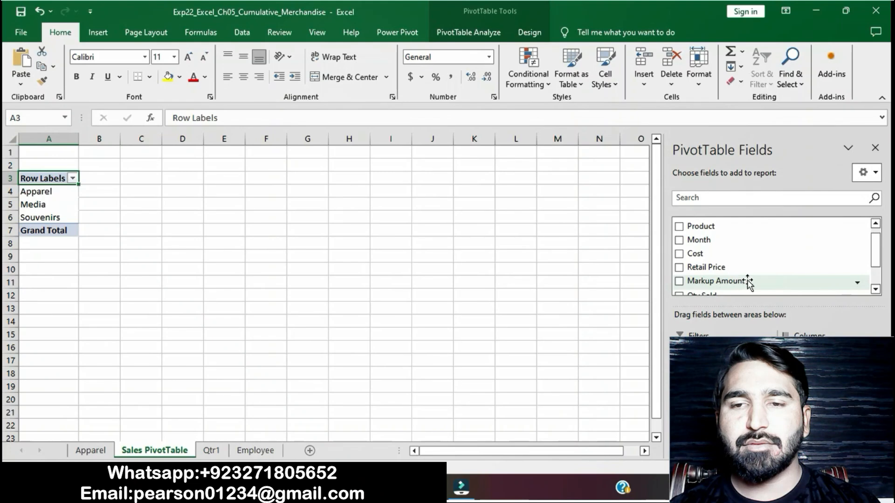
left_click(875, 289)
left_click(875, 289)
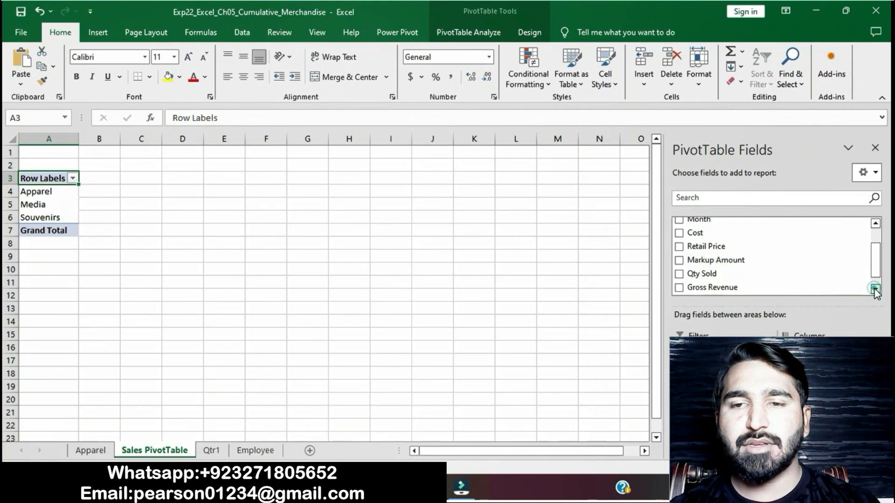
left_click(764, 290)
left_click(708, 276)
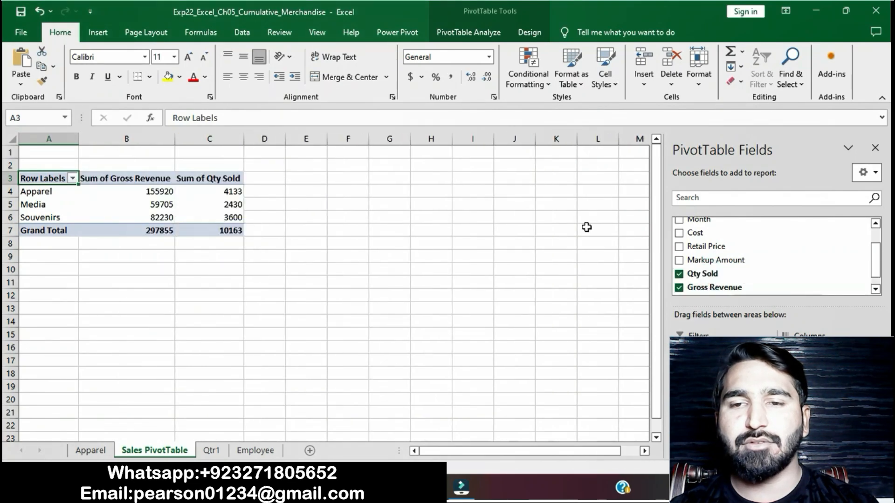
Switch to the Word instructions and remove the yellow highlight from the step 6 text.
key("alt+Tab")
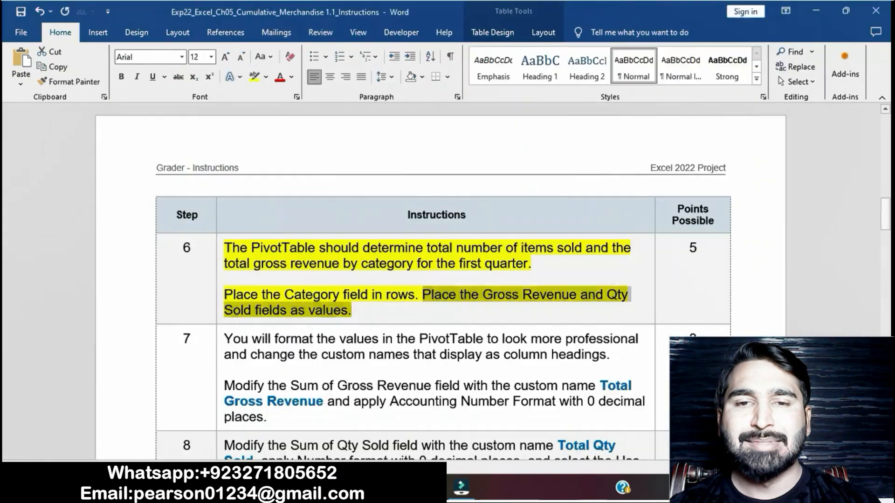
left_click(398, 308)
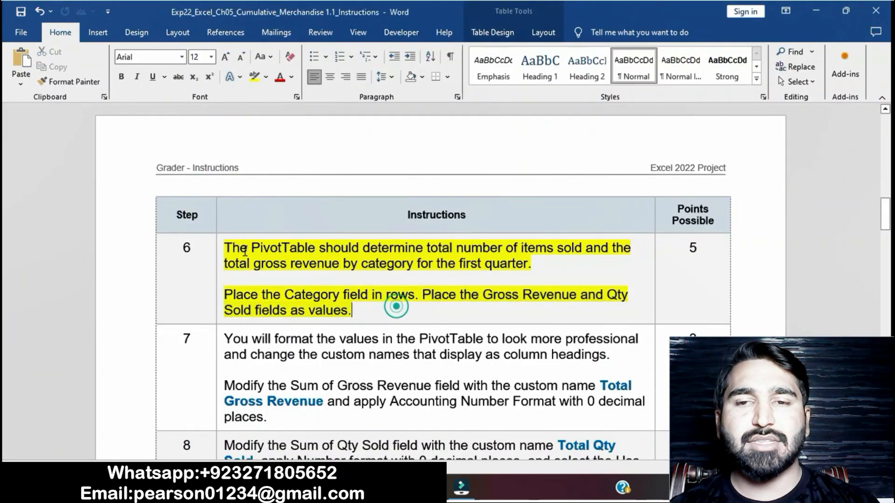
left_click(220, 252)
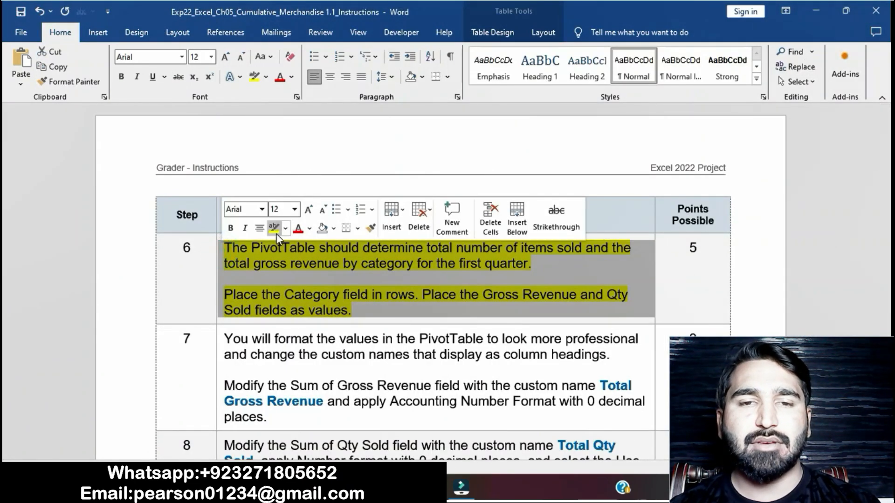
left_click(274, 230)
left_click(376, 412)
Highlight the step 7 instructions in yellow.
scroll(376, 412, "down", 3)
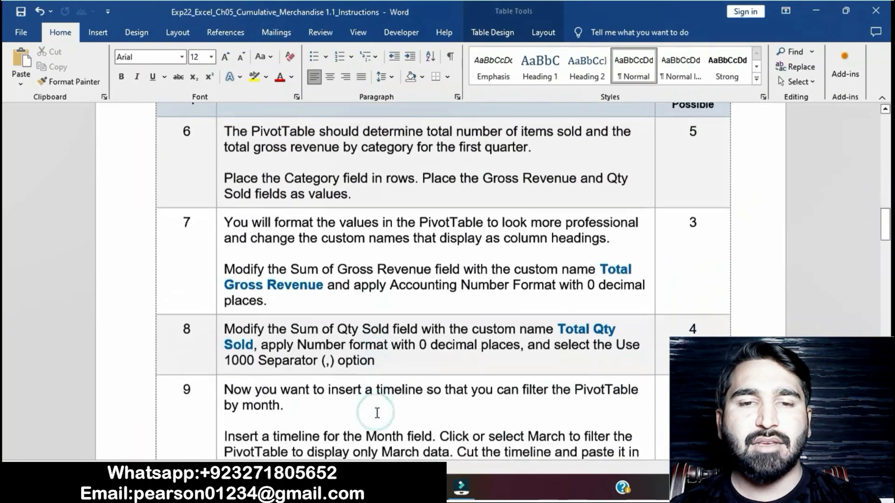
left_click(219, 219)
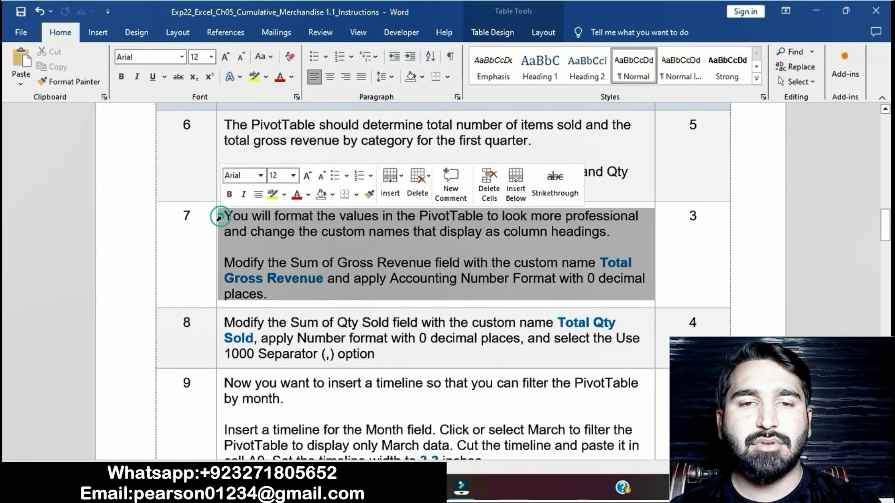
left_click(272, 196)
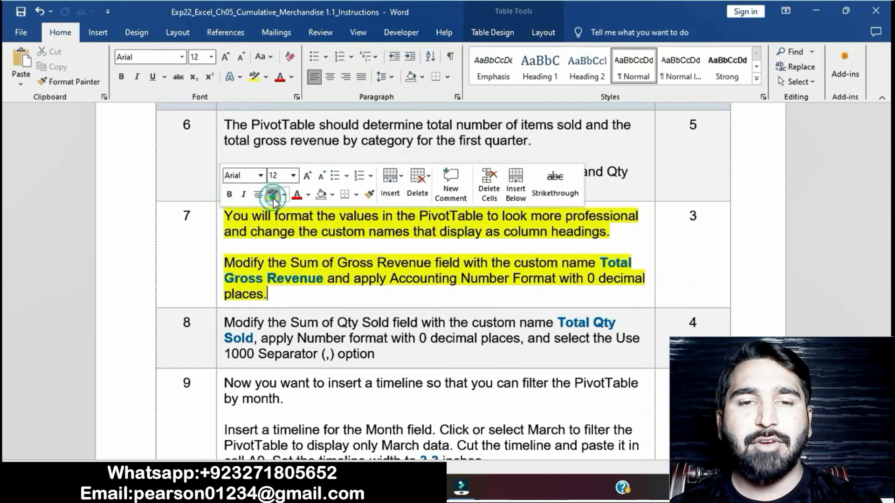
left_click(316, 271)
left_click_drag(227, 262, 418, 287)
left_click(417, 286)
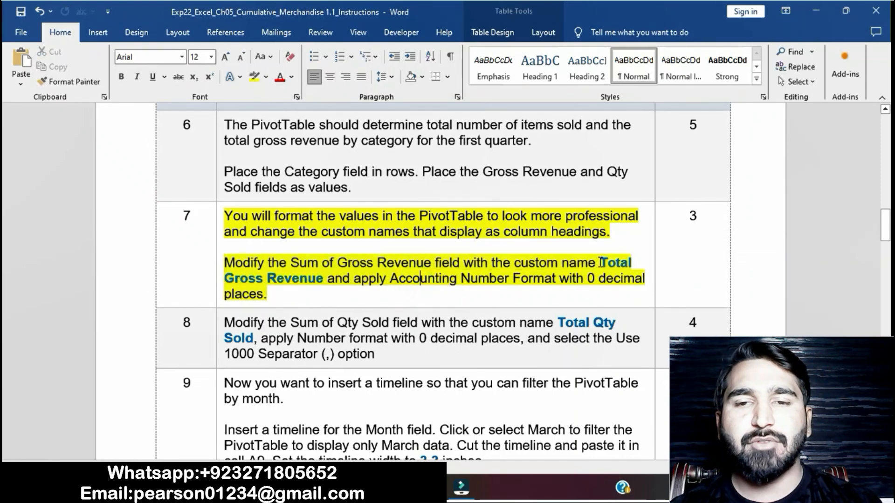
Select the custom name in step 7, switch to Excel, and rename the Sum of Gross Revenue field to Total Gross Revenue.
left_click_drag(601, 263, 321, 279)
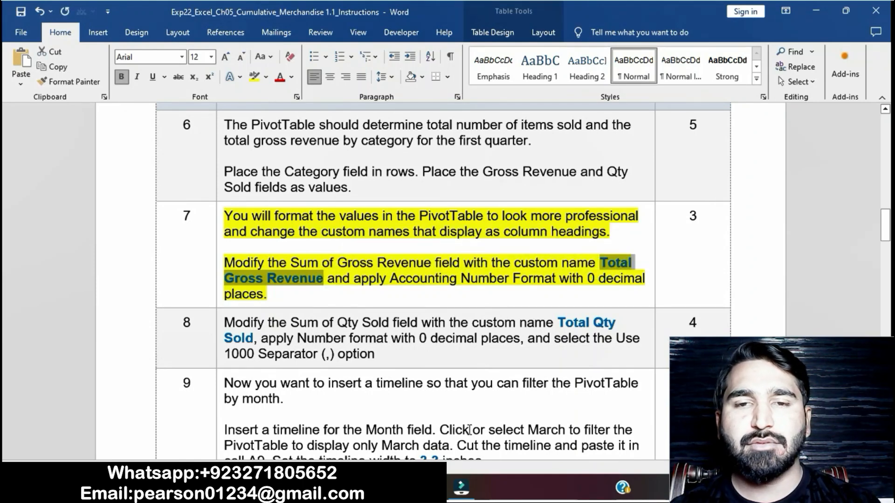
key("alt+Tab")
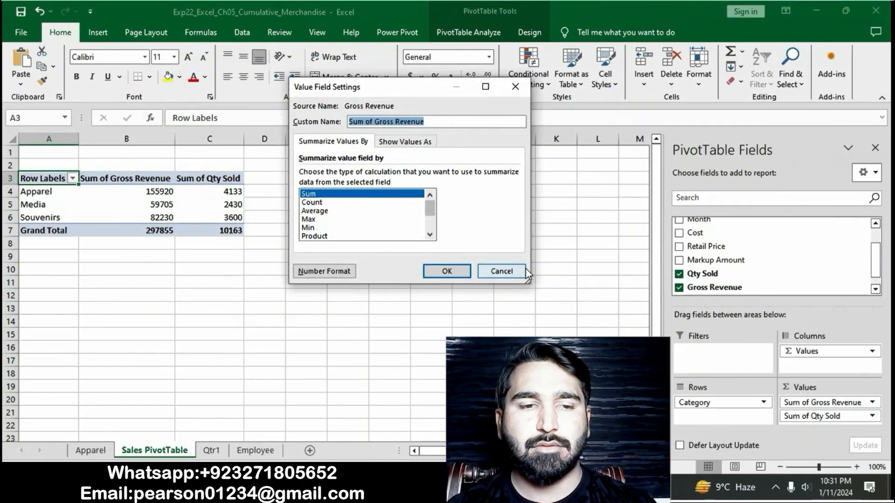
key("BackSpace")
type("Total Gross Revenue")
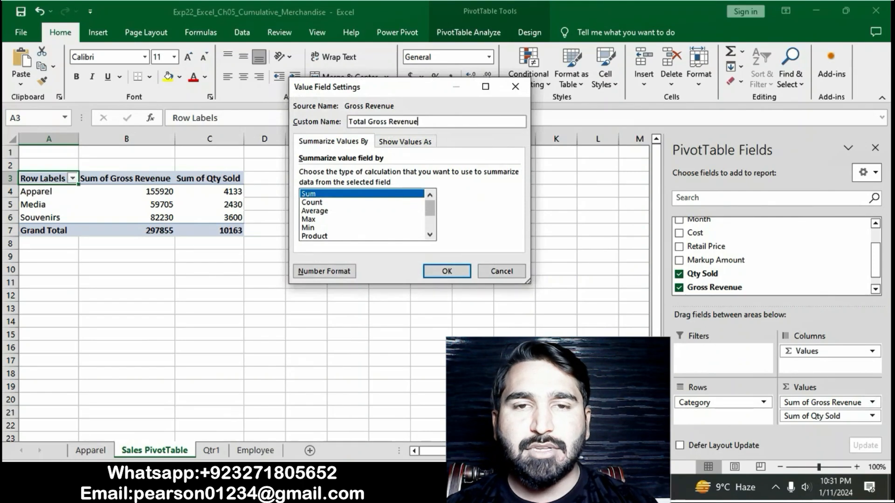
left_click(447, 271)
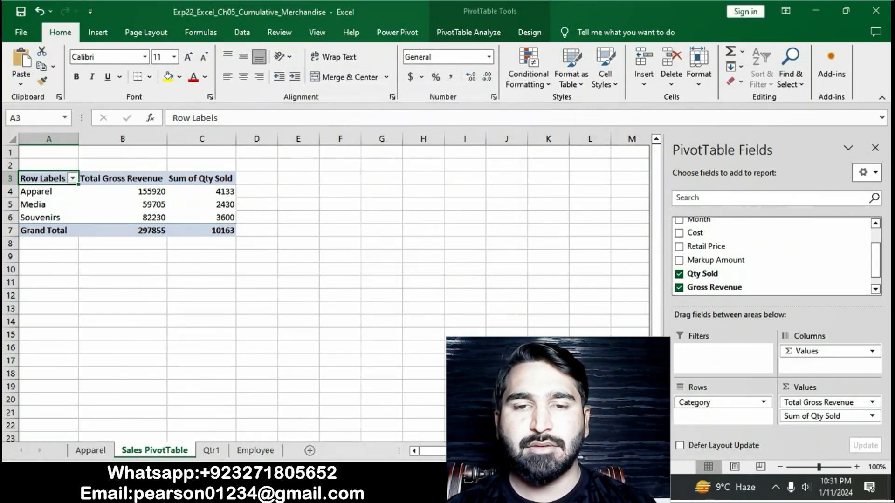
Select the step 7 number format phrase in Word, and apply Accounting format with 0 decimal places to Total Gross Revenue in Excel.
key("alt+Tab")
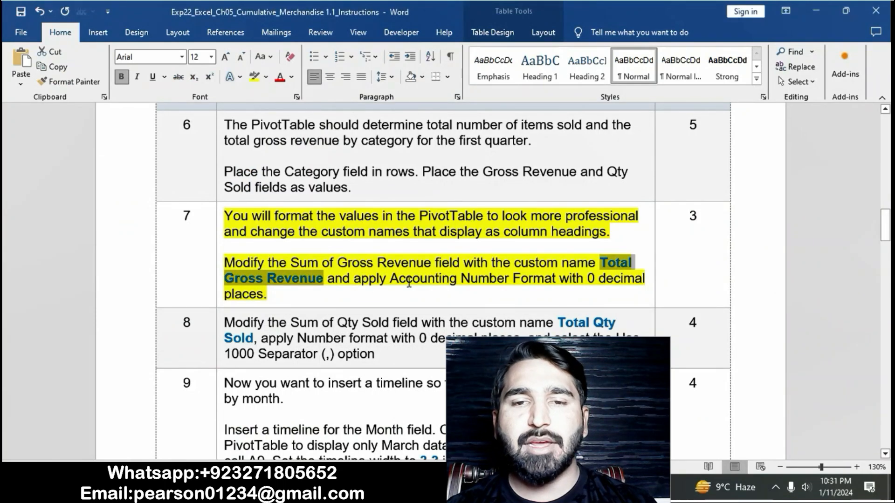
left_click_drag(363, 280, 404, 294)
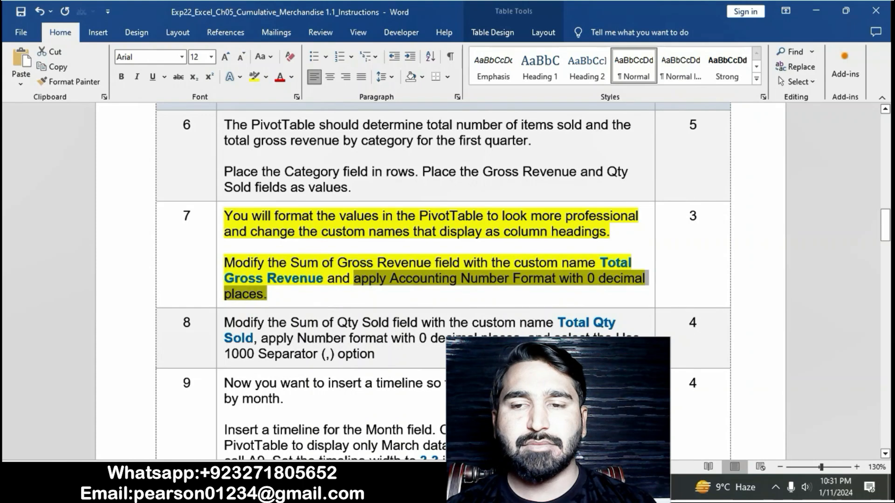
key("alt+Tab")
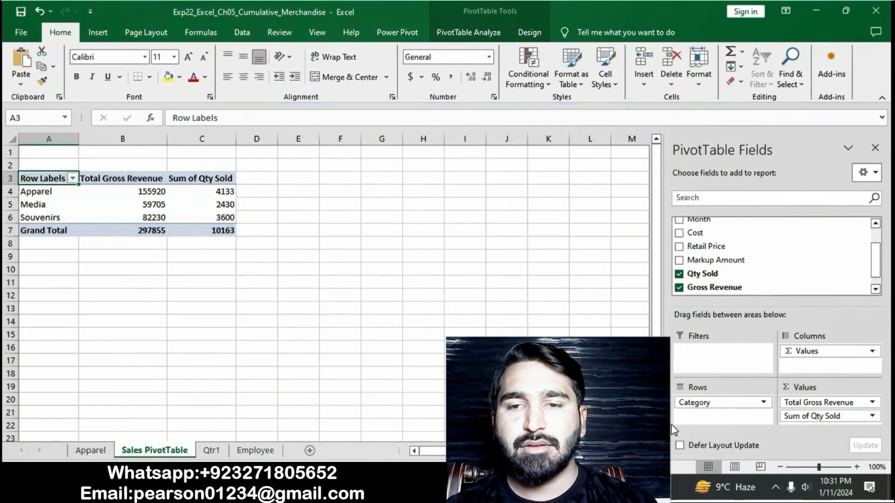
left_click(872, 402)
left_click(858, 387)
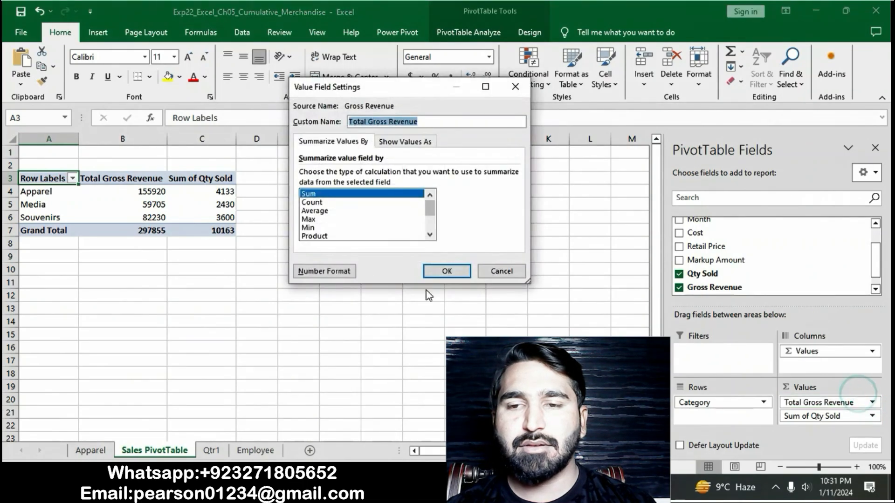
left_click(337, 272)
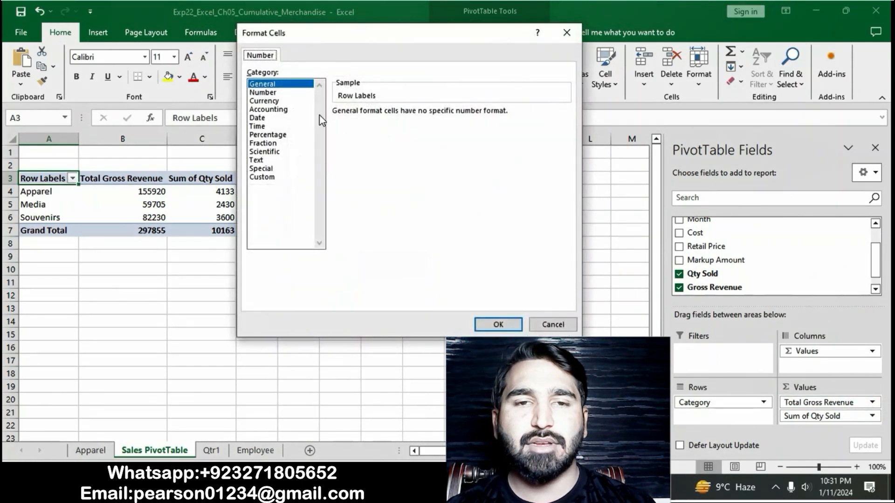
left_click(289, 110)
left_click(421, 115)
left_click(421, 116)
left_click(499, 325)
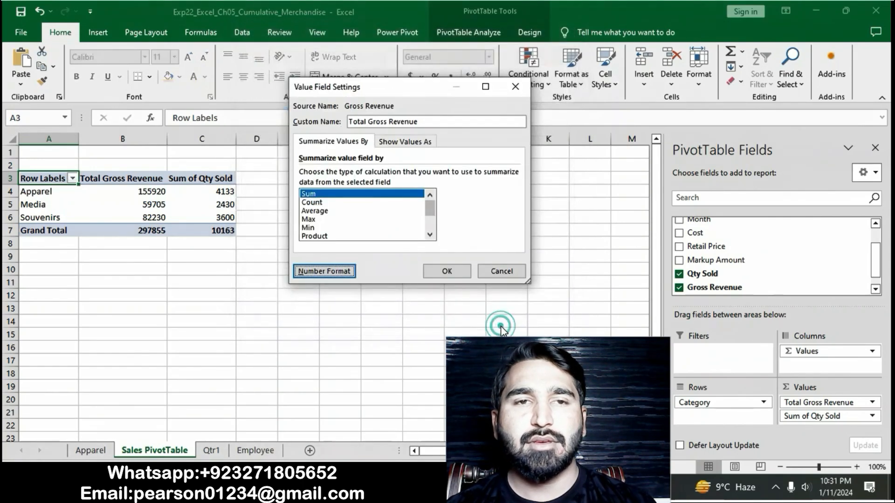
left_click(460, 279)
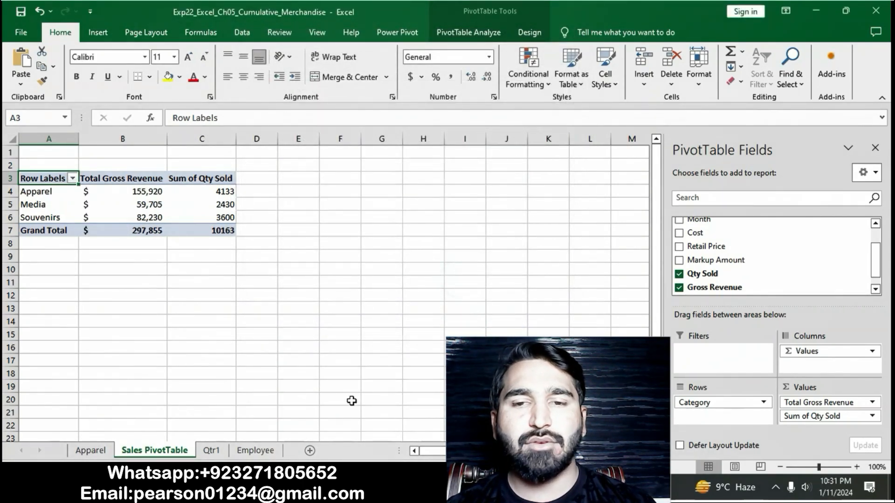
Switch to the Word instructions and remove the yellow highlight from the step 7 text.
left_click(298, 487)
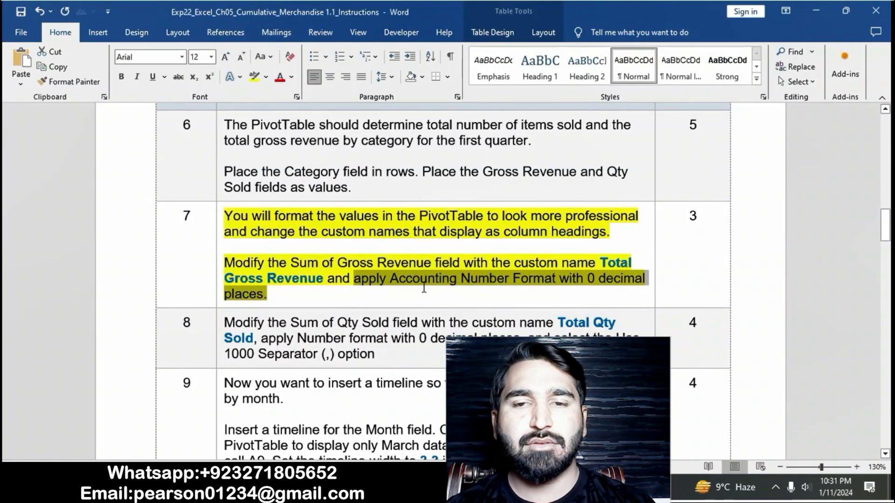
left_click(422, 287)
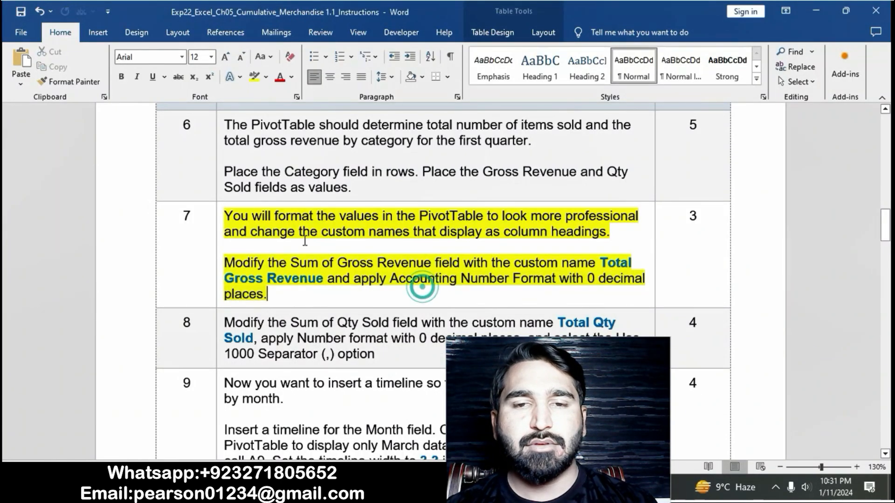
left_click(221, 218)
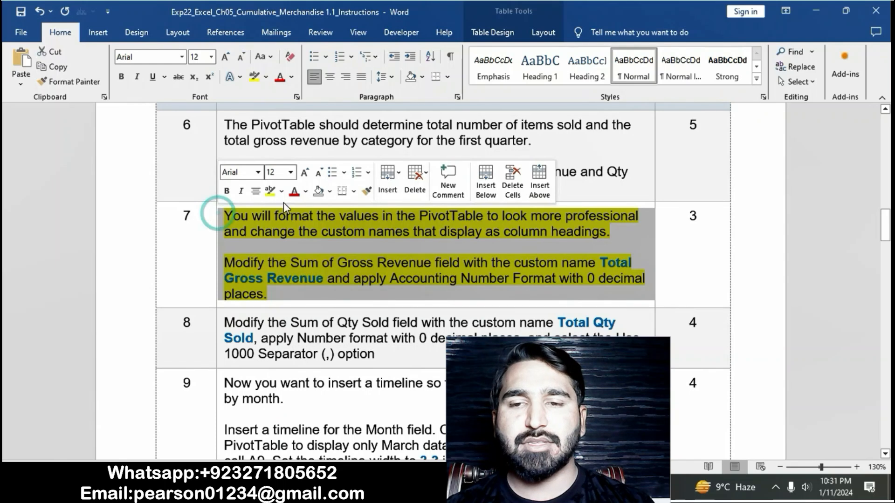
left_click(269, 191)
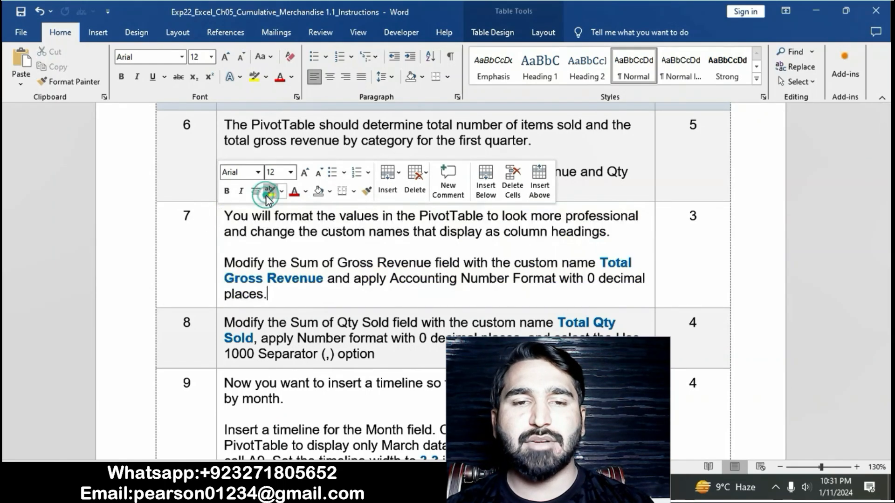
left_click(338, 261)
Highlight the step 8 instructions in yellow.
scroll(338, 261, "down", 1)
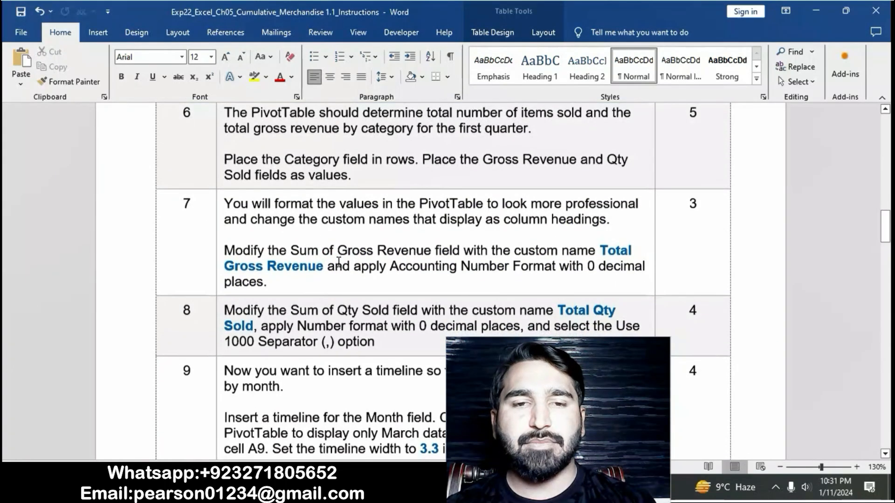
scroll(338, 261, "down", 3)
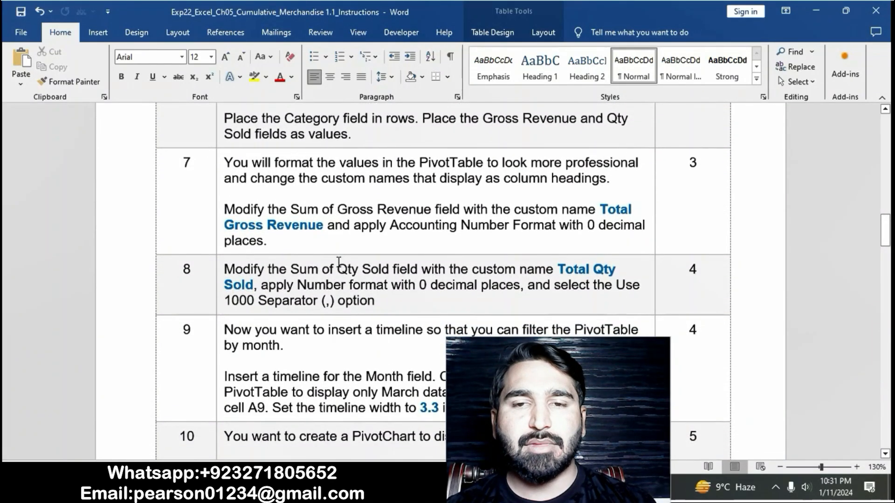
scroll(339, 262, "down", 3)
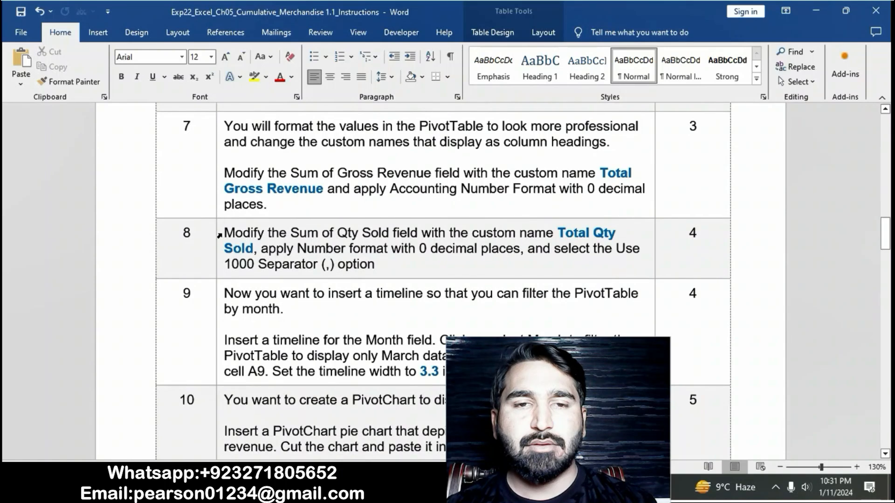
left_click(219, 236)
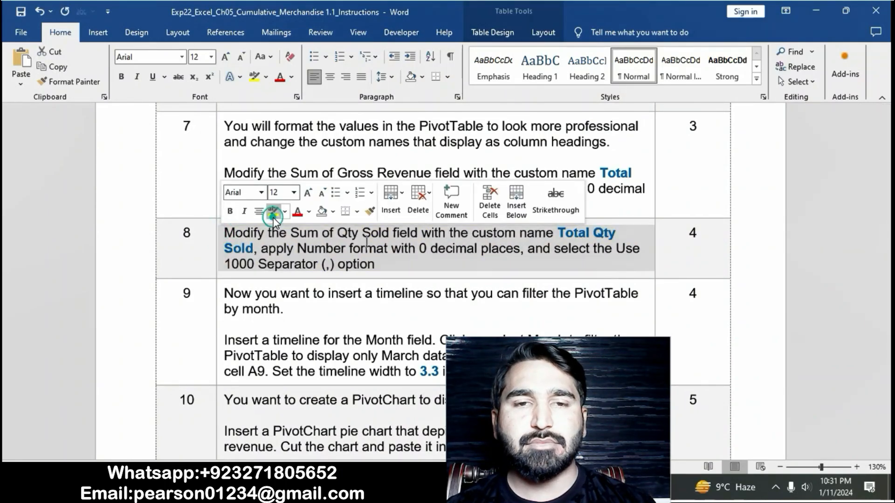
left_click(274, 216)
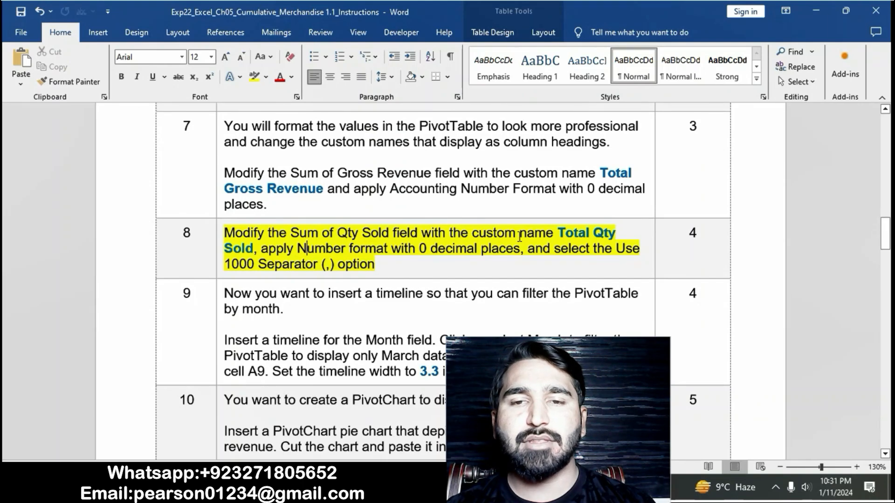
Select the custom name in step 8, switch to Excel, and rename the Sum of Qty Sold field to Total Qty Sold.
left_click_drag(561, 232, 254, 251)
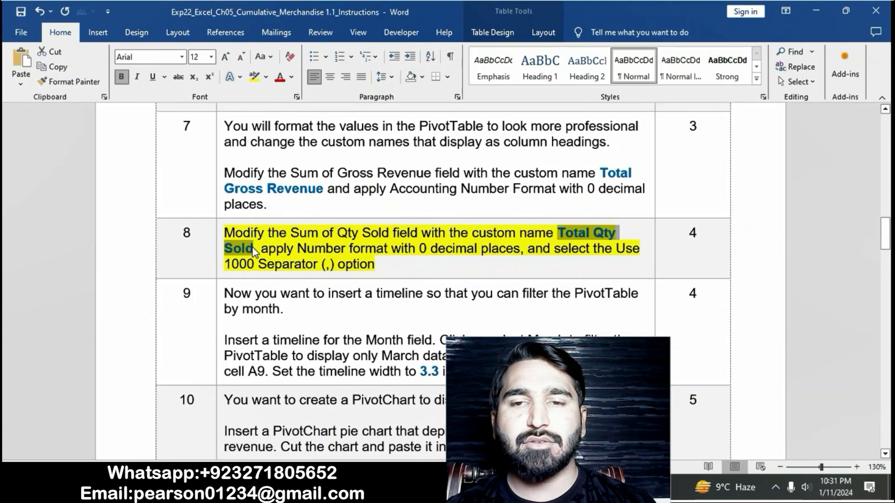
left_click(434, 487)
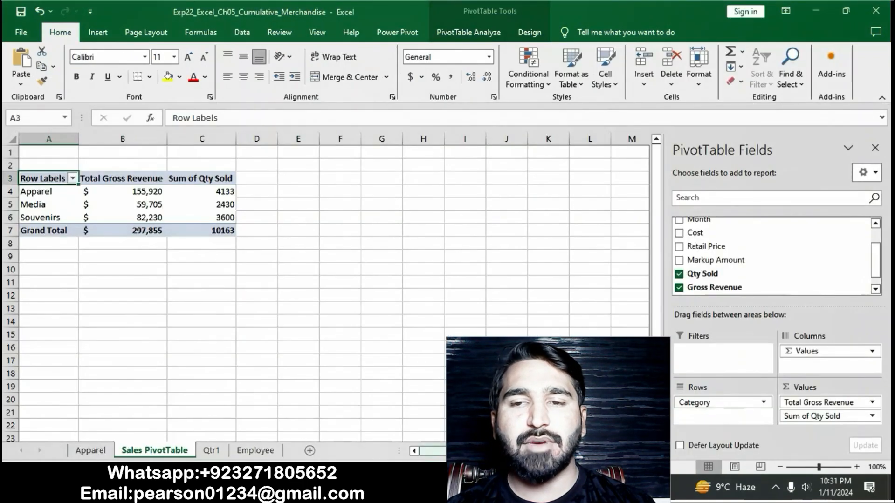
left_click(871, 415)
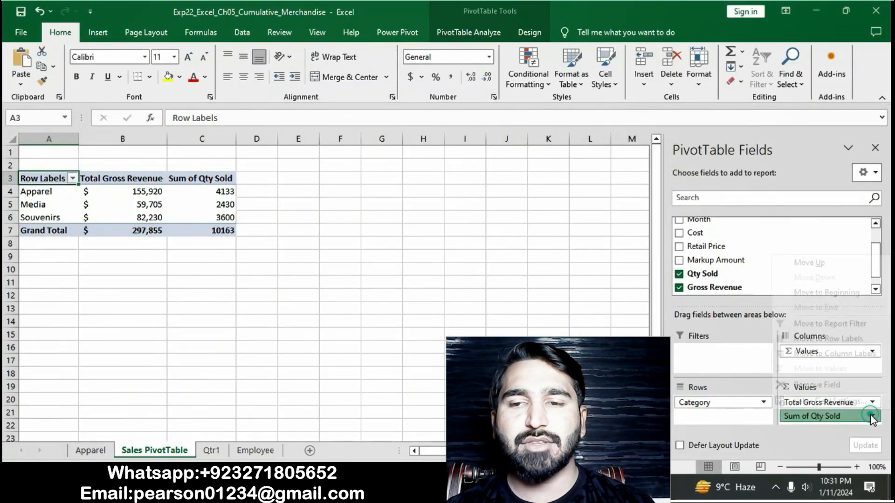
left_click(851, 401)
type("Total Qty Sold")
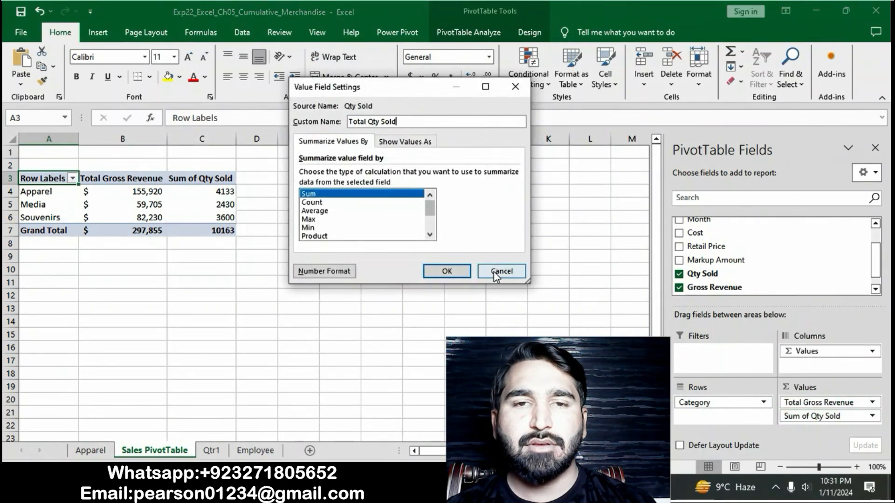
left_click(448, 272)
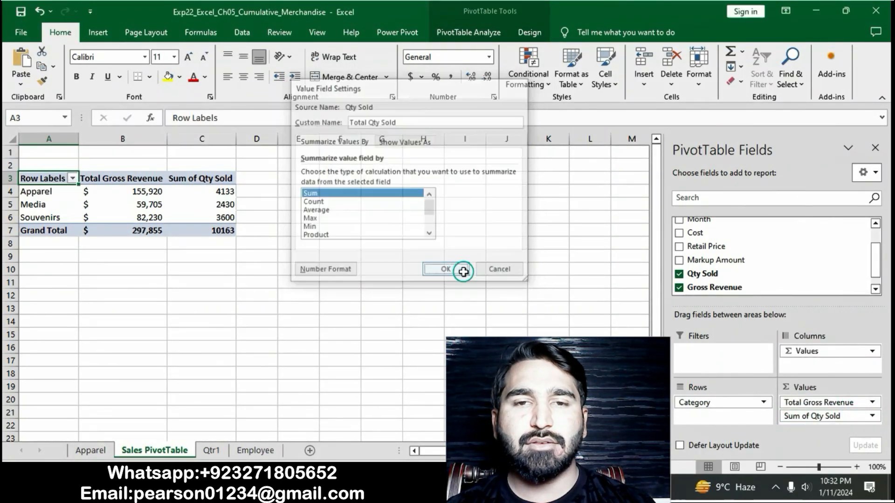
Select the step 8 number format phrase in Word, and choose Number format with 0 decimal places for Total Qty Sold in Excel.
key("alt+Tab")
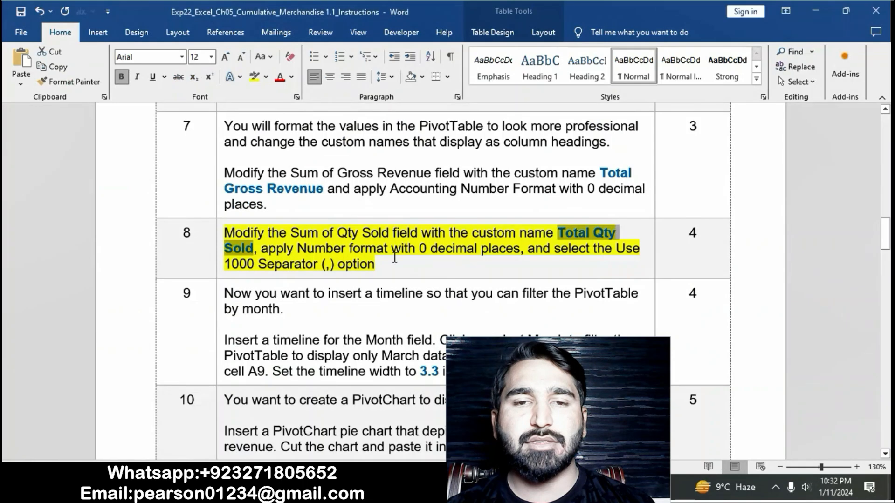
left_click_drag(261, 249, 519, 249)
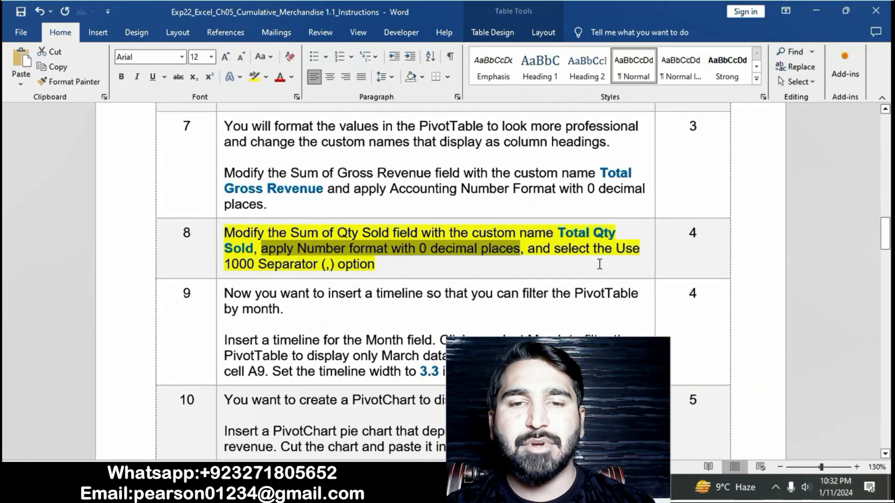
key("alt+Tab")
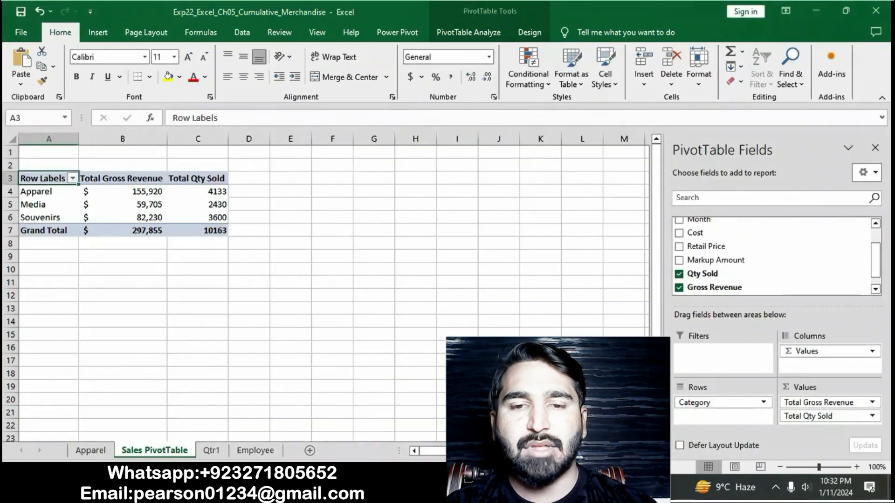
left_click(860, 414)
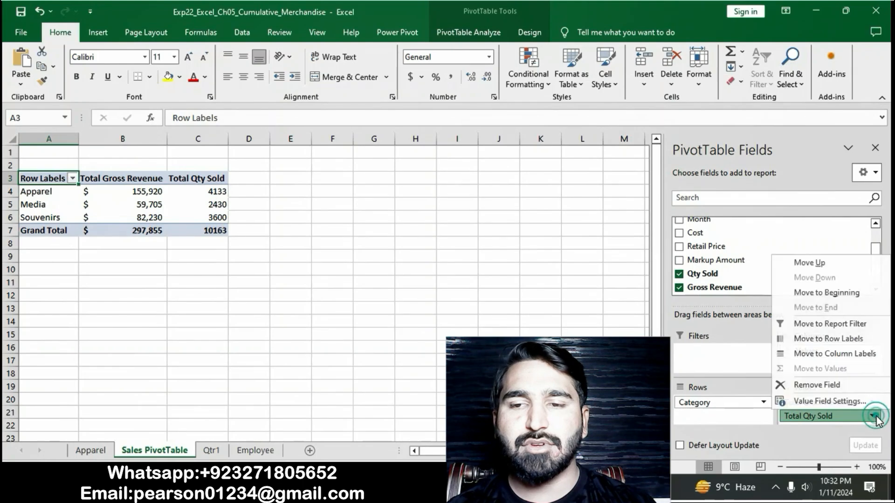
left_click(822, 402)
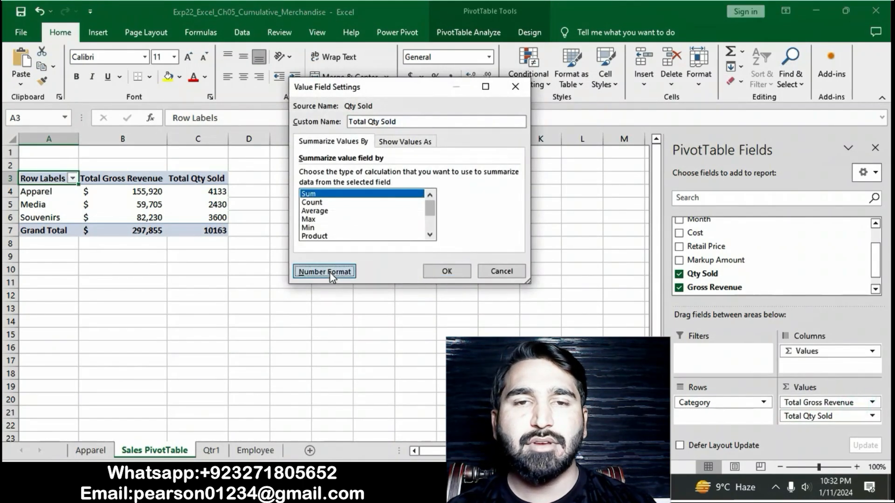
left_click(327, 270)
left_click(262, 92)
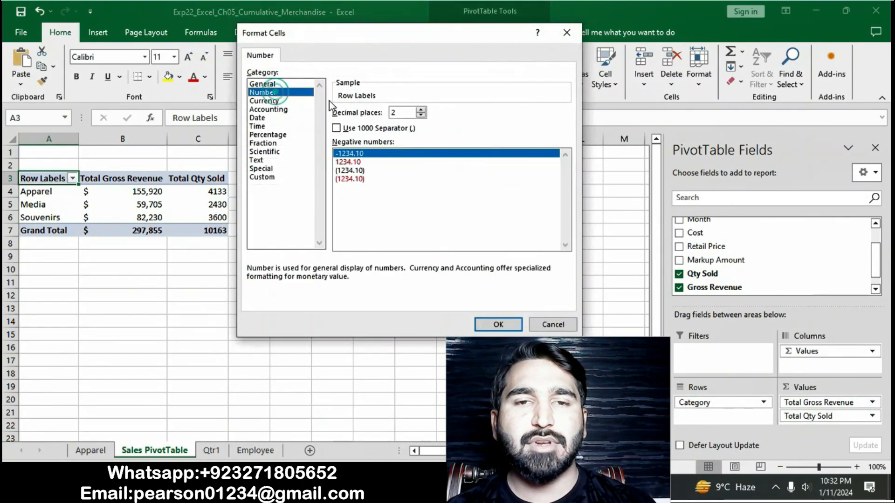
double_click(421, 115)
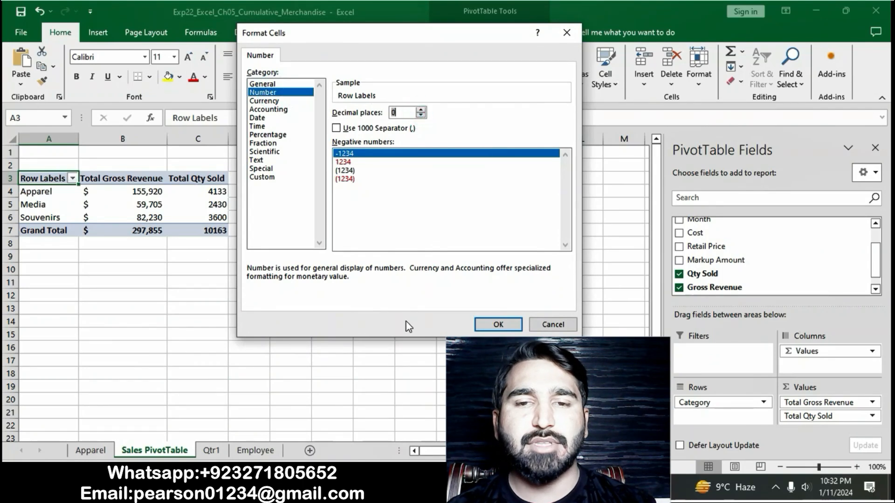
Select the 1000 separator phrase of step 8 in Word, and apply the Use 1000 Separator option to Total Qty Sold in Excel.
key("alt+Tab")
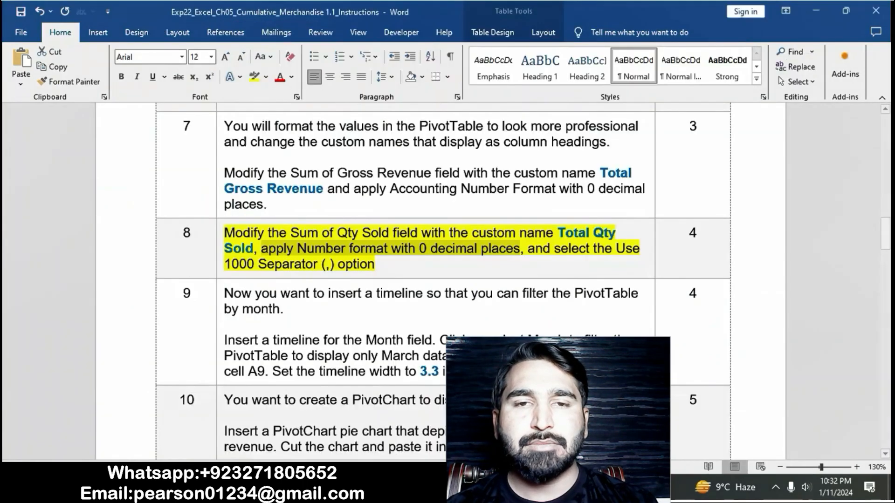
left_click_drag(375, 264, 528, 249)
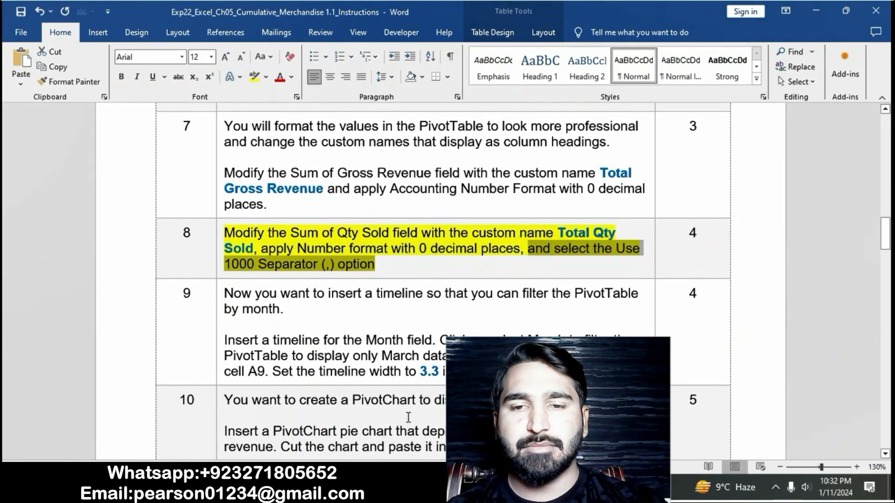
key("alt+Tab")
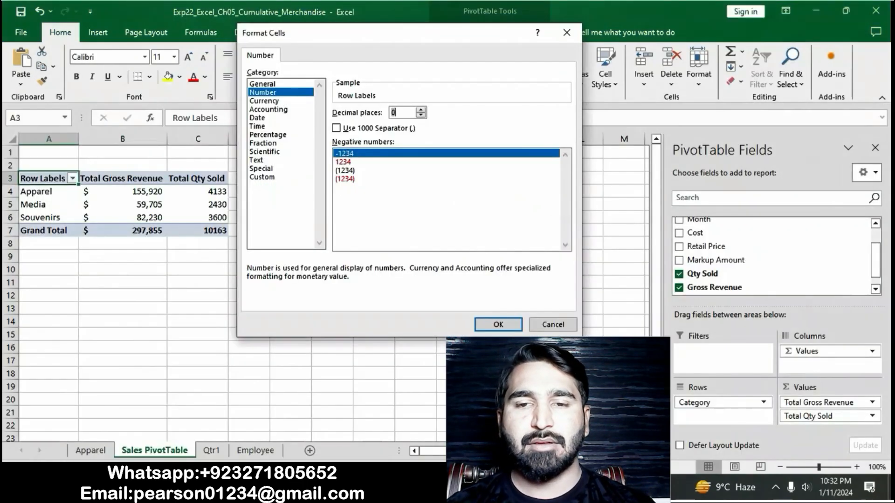
left_click(337, 128)
left_click(499, 324)
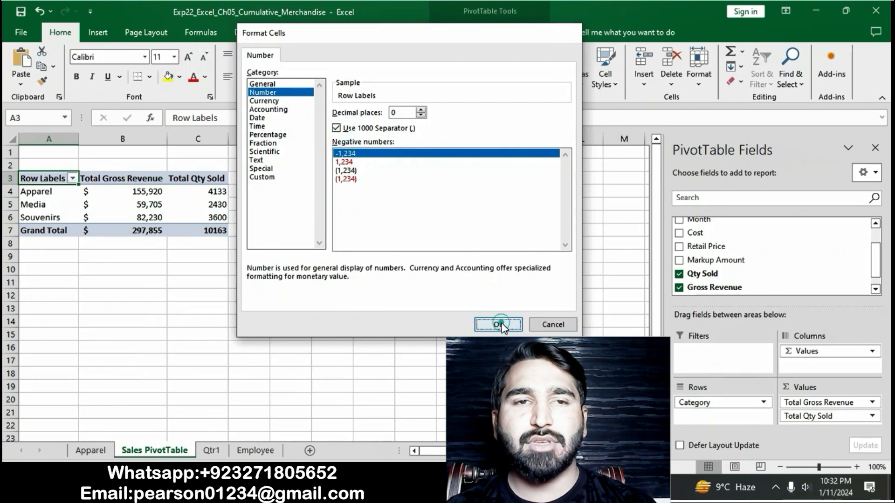
left_click(450, 269)
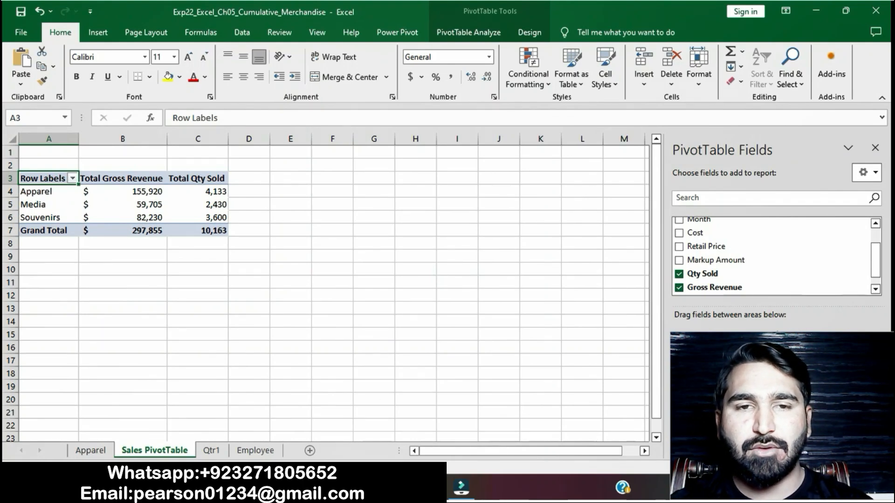
Switch to the Word instructions and remove the yellow highlight from the step 8 text.
key("alt+Tab")
left_click(390, 257)
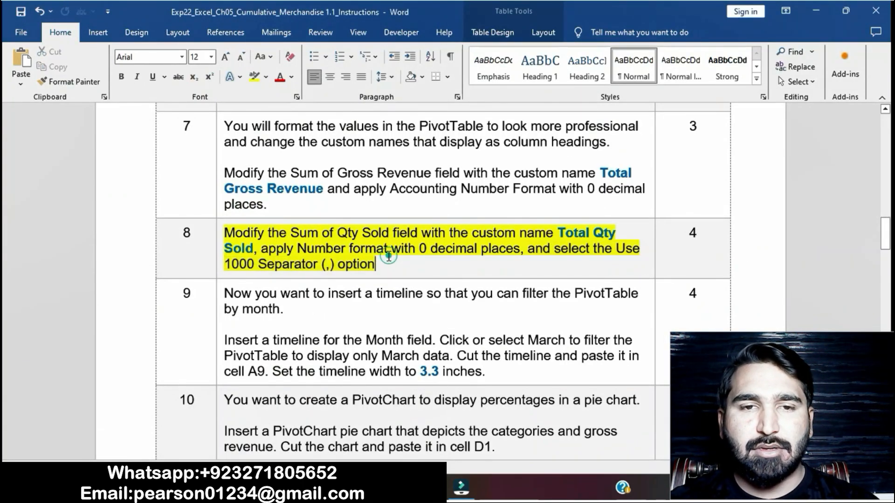
left_click(221, 233)
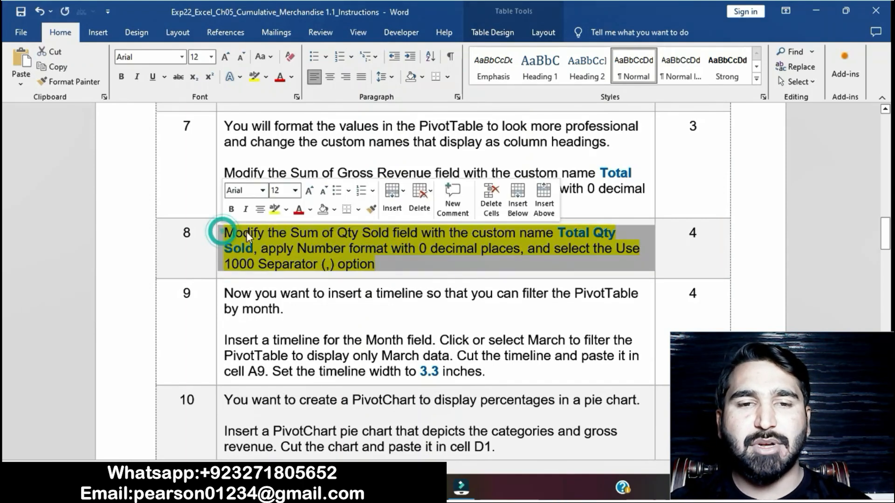
left_click(274, 210)
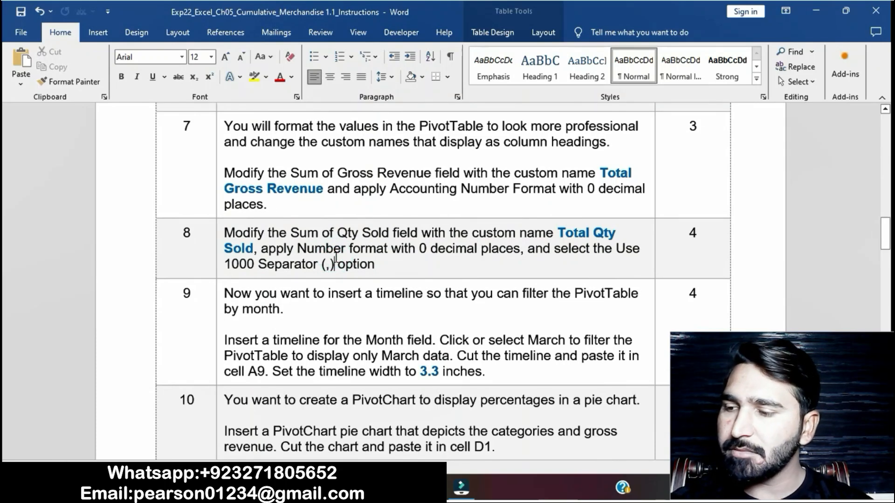
Highlight the step 9 instructions in yellow.
scroll(336, 256, "down", 3)
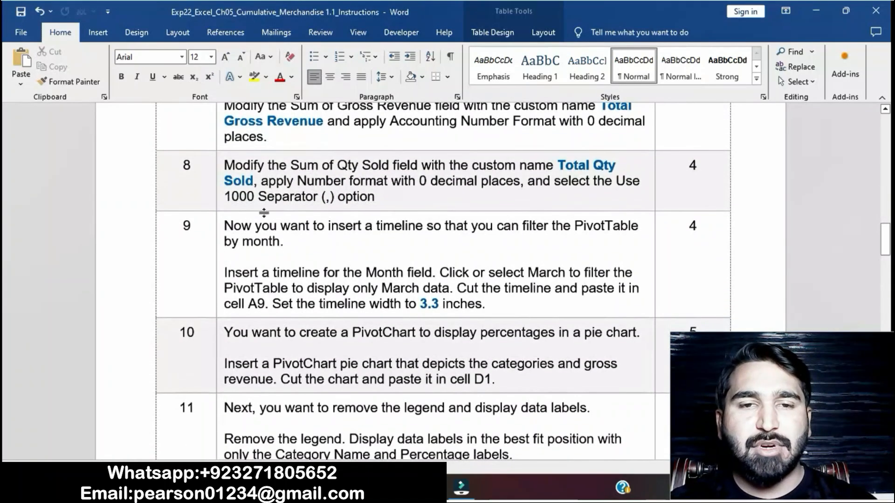
left_click(221, 225)
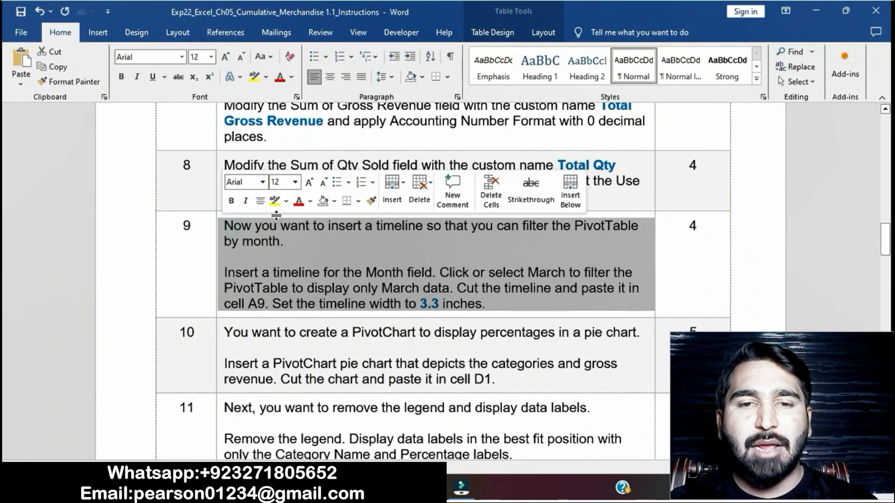
left_click(275, 202)
left_click(344, 271)
scroll(345, 265, "down", 2)
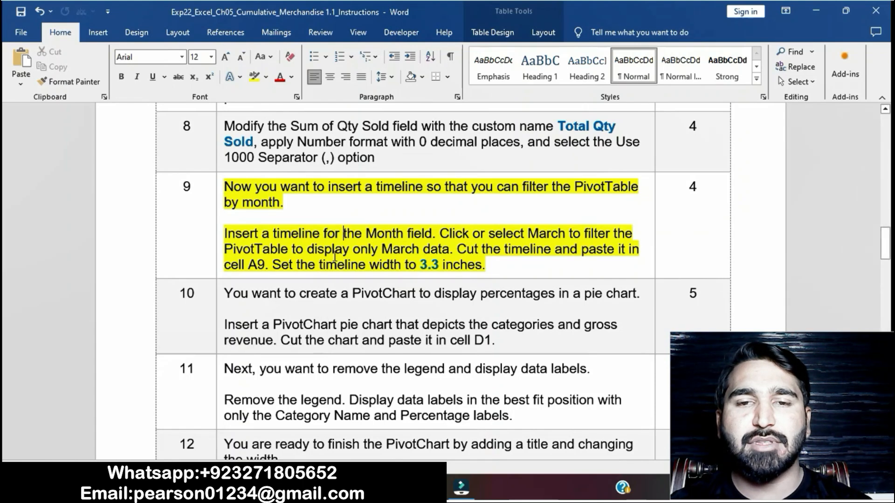
Select the timeline phrase in step 9, switch to Excel, and insert a timeline for the Month field of the PivotTable.
left_click_drag(224, 233, 431, 231)
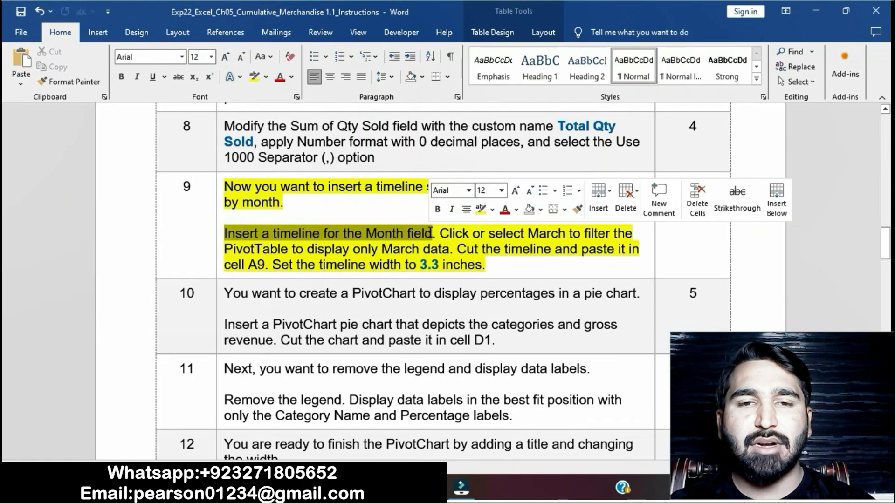
key("alt+Tab")
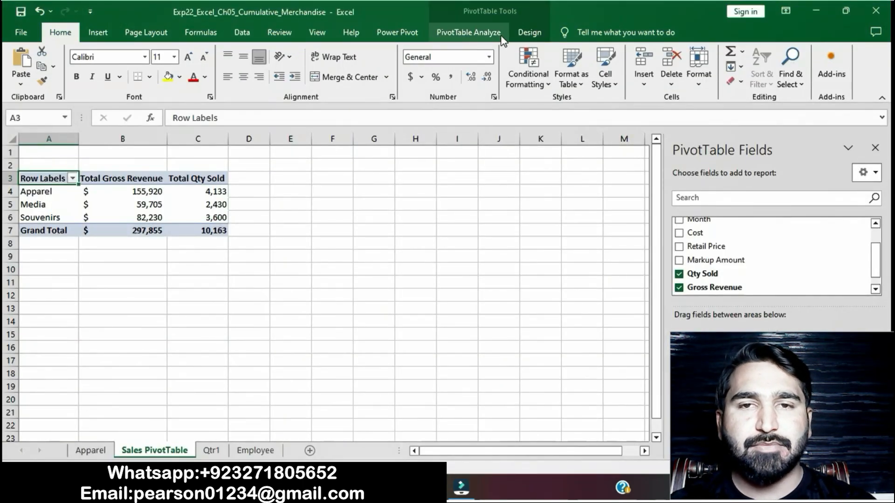
left_click(481, 33)
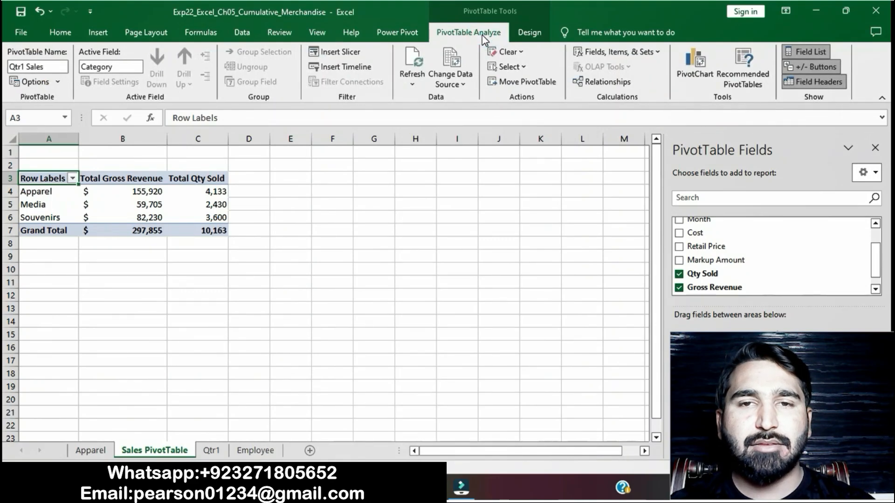
left_click(346, 67)
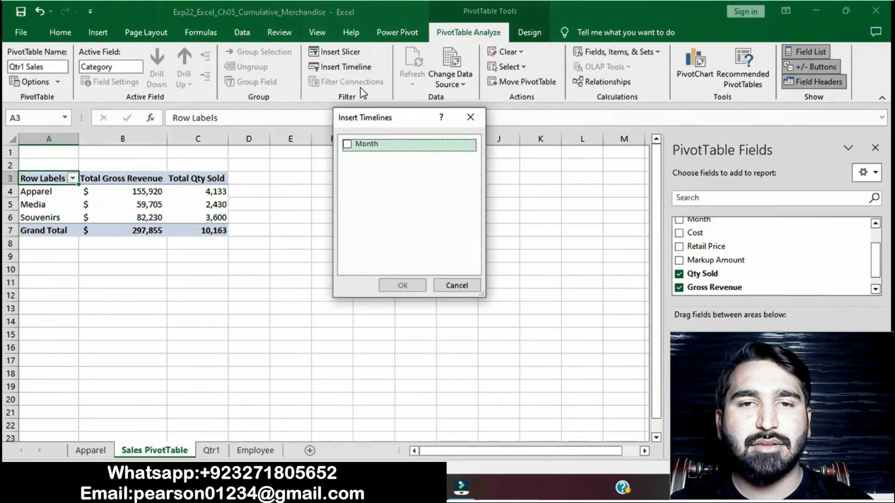
left_click(347, 144)
left_click(407, 292)
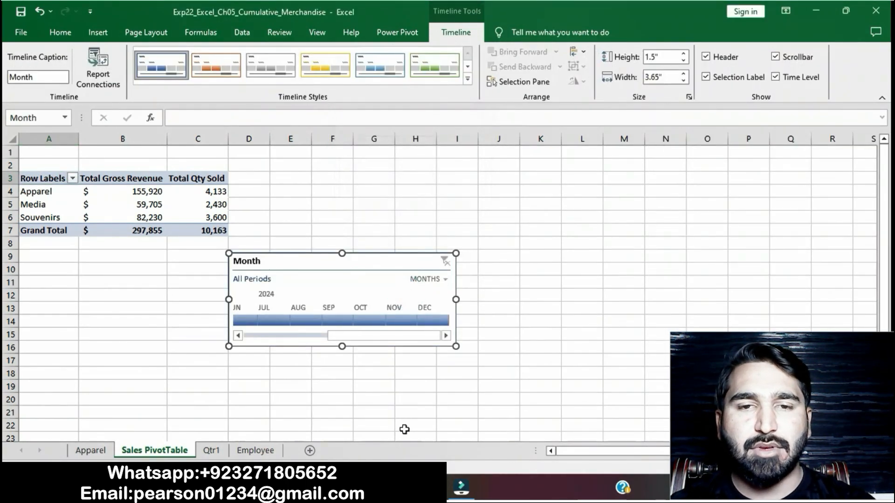
Select the step 9 phrases in Word about choosing March and about moving and sizing the timeline, and return to Excel.
key("alt+Tab")
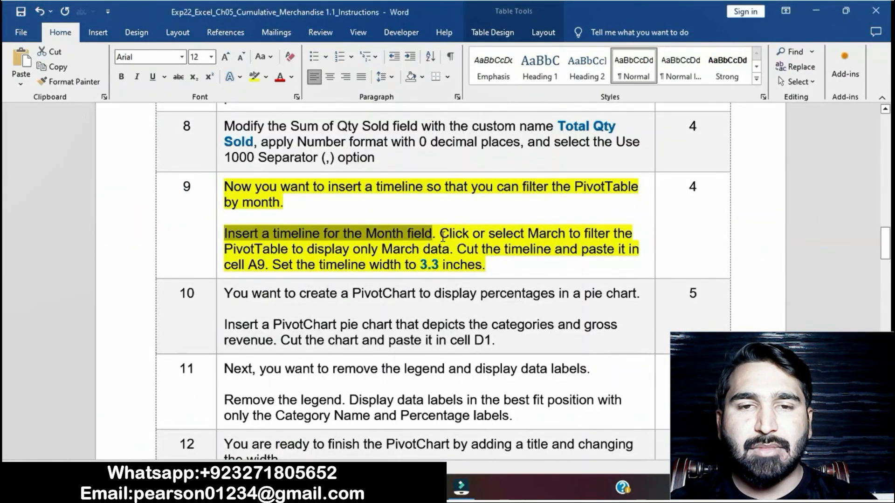
left_click_drag(440, 234, 578, 240)
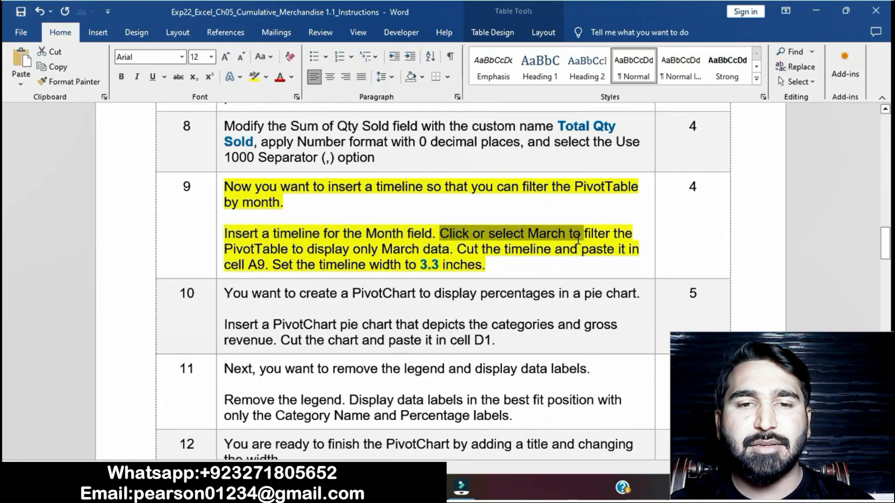
left_click(525, 247)
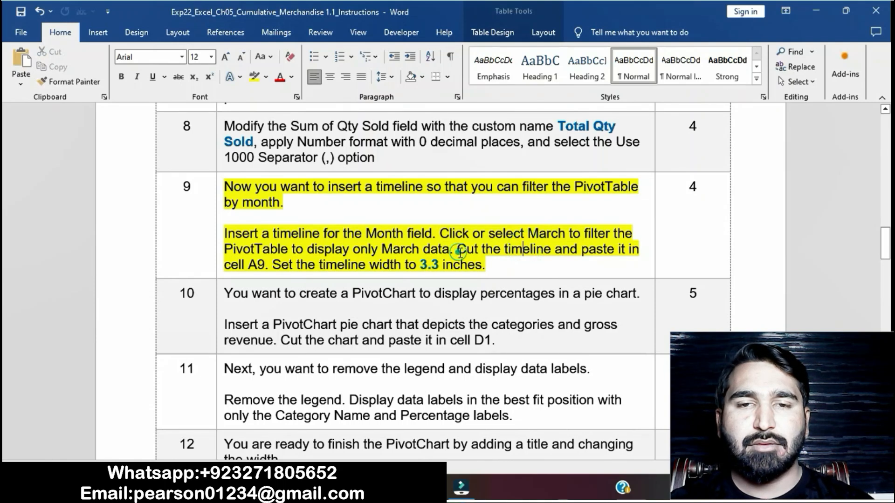
left_click_drag(460, 251, 526, 261)
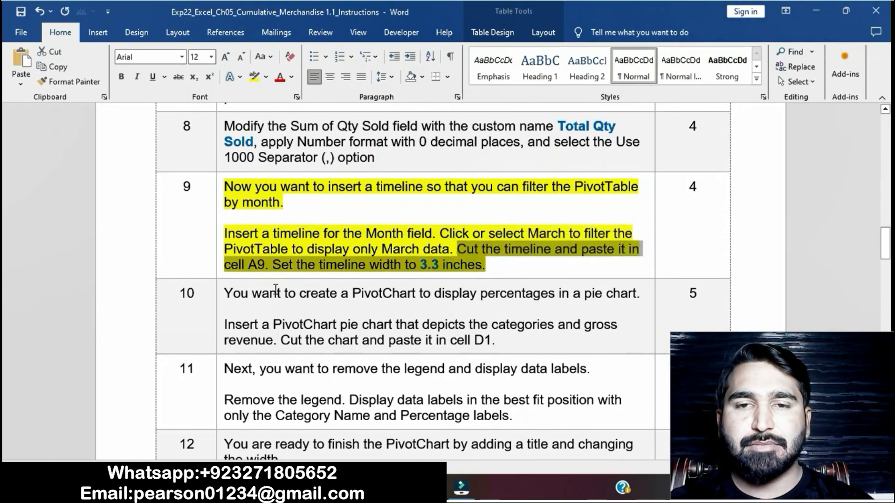
key("alt+Tab")
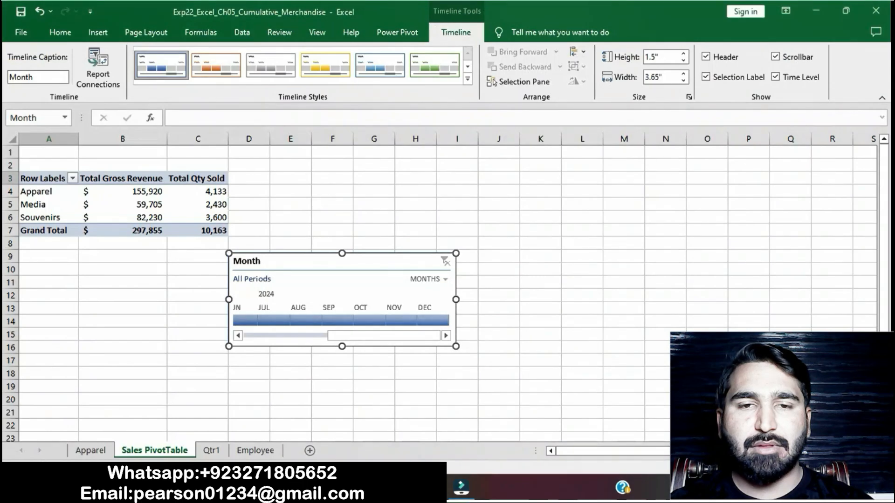
left_click(444, 281)
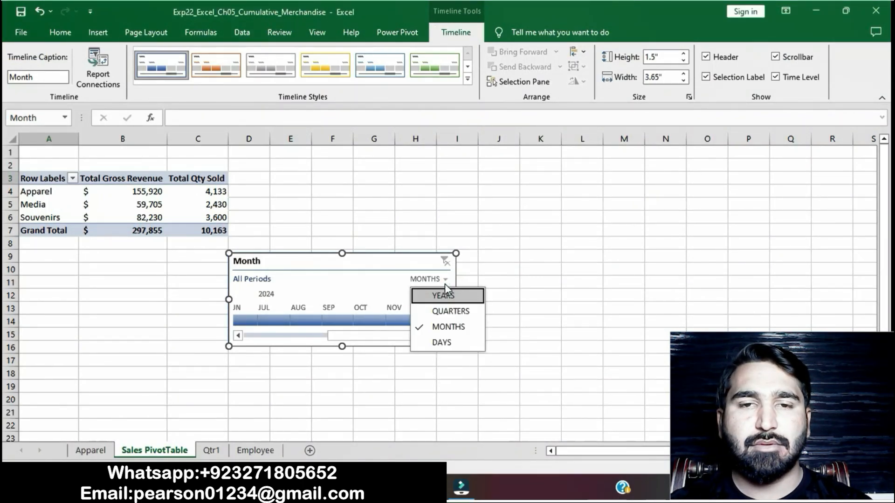
left_click(444, 283)
left_click(445, 282)
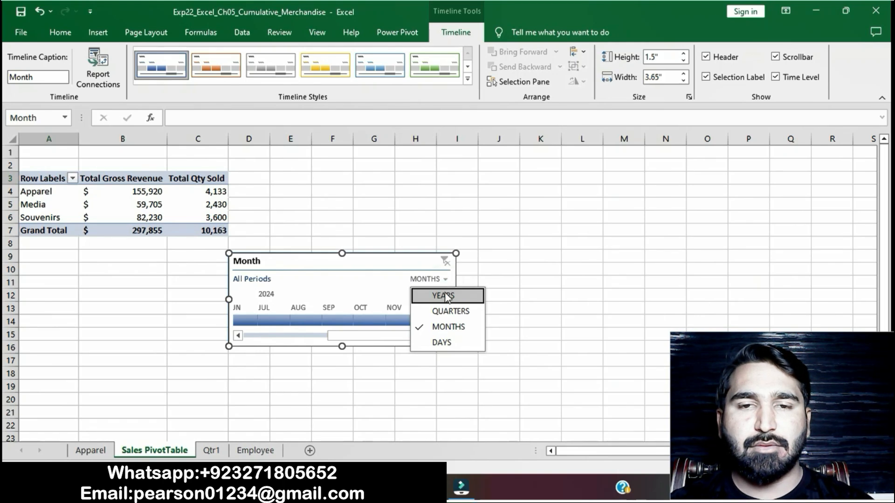
left_click(461, 332)
left_click(553, 322)
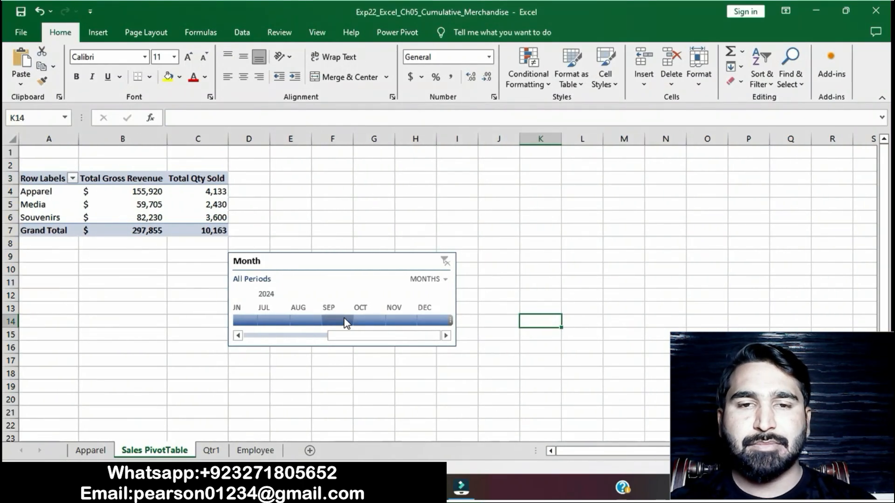
left_click(348, 265)
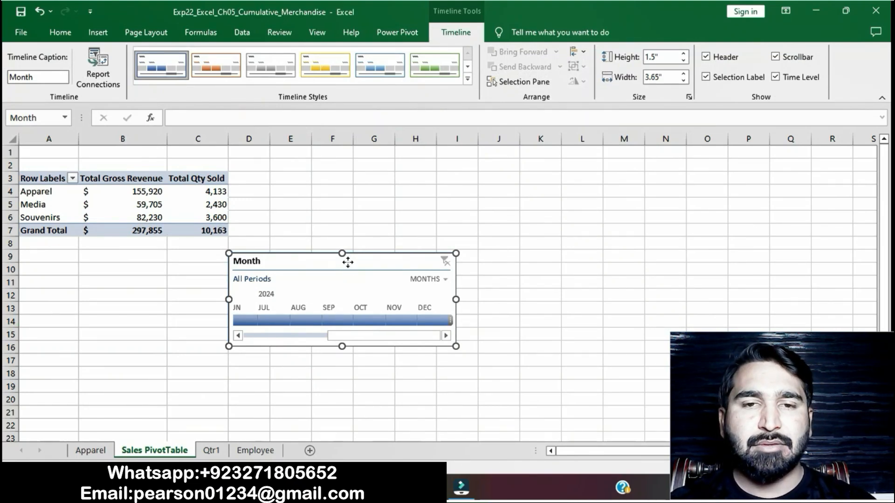
right_click(347, 263)
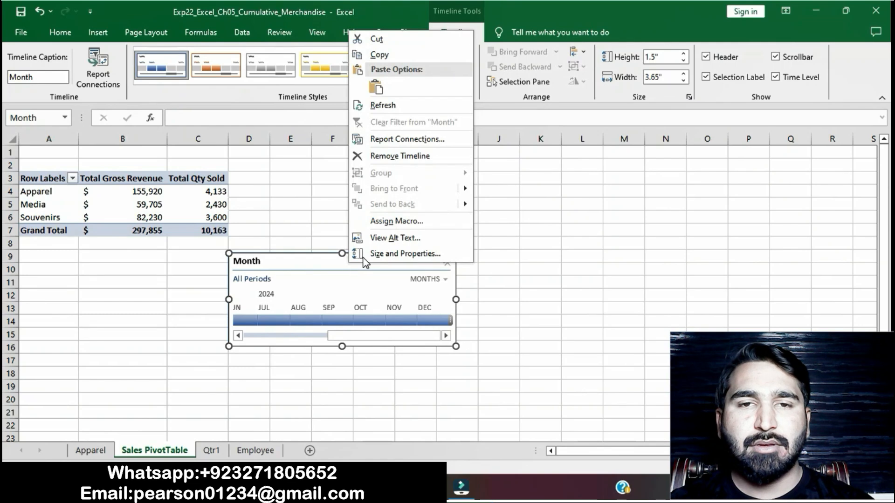
left_click(568, 294)
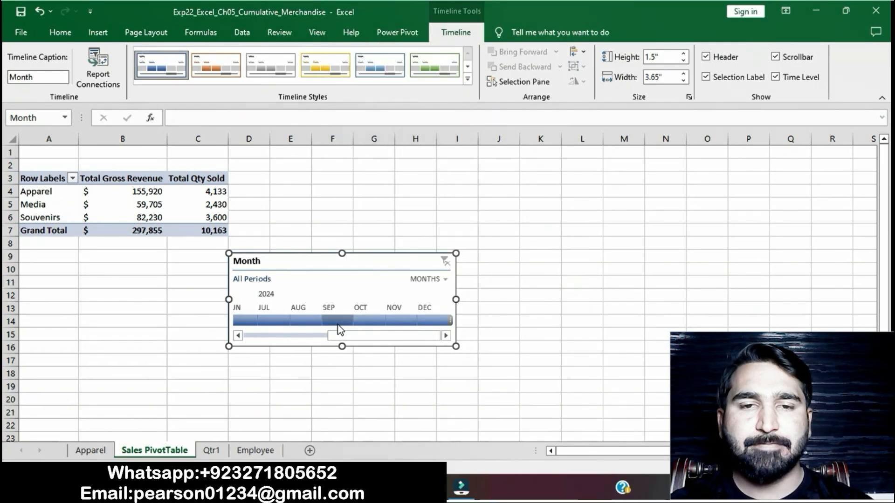
Filter the PivotTable to March 2024 with the Month timeline.
left_click(238, 335)
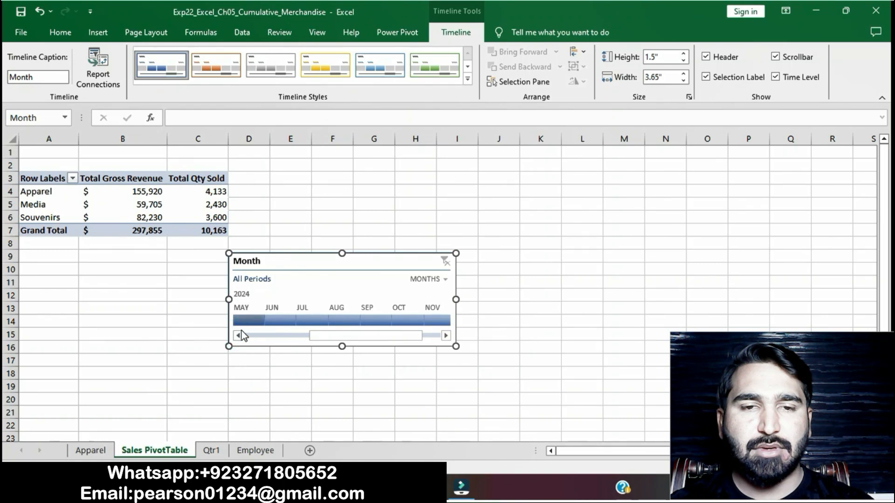
left_click(238, 335)
left_click(238, 335)
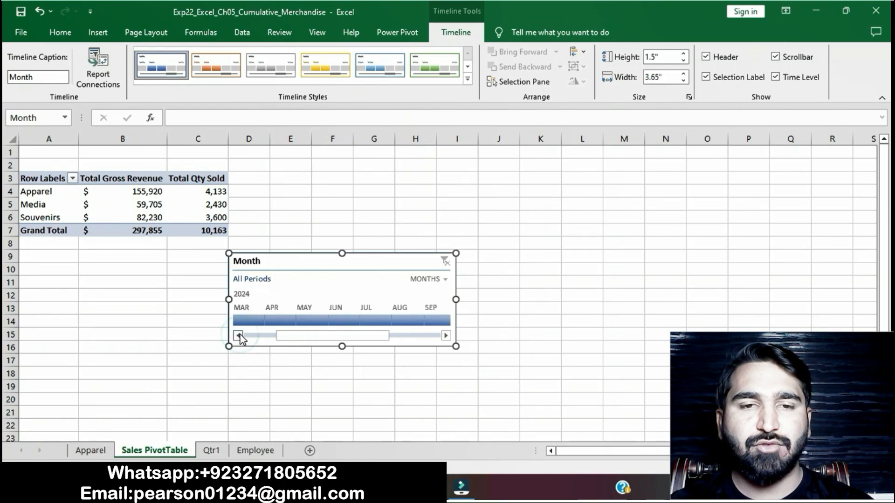
left_click(241, 310)
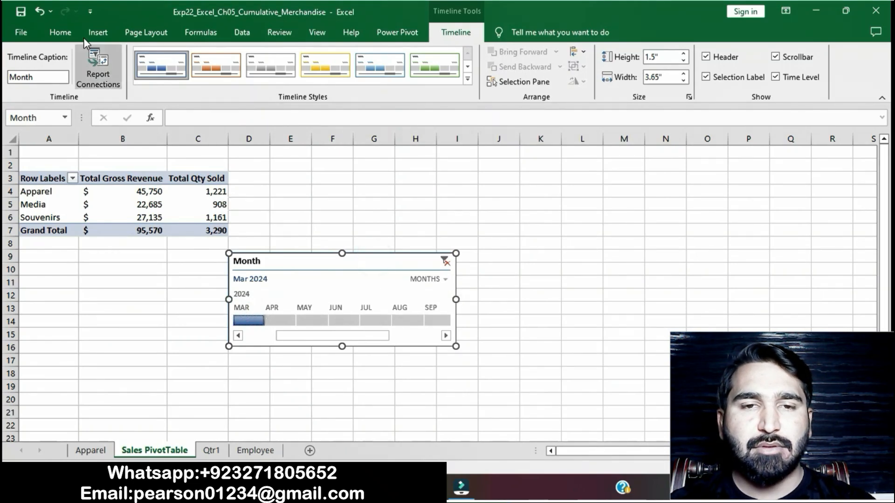
Cut the Month timeline and paste it in cell A9.
left_click(69, 36)
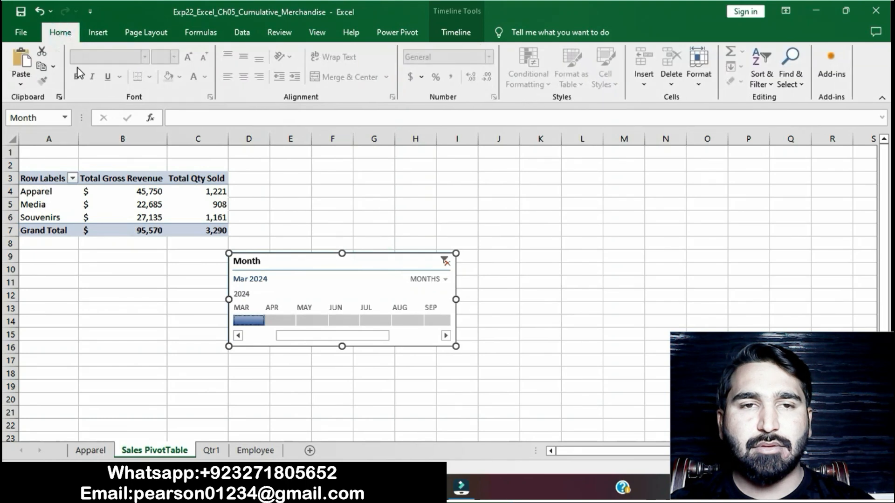
left_click(41, 54)
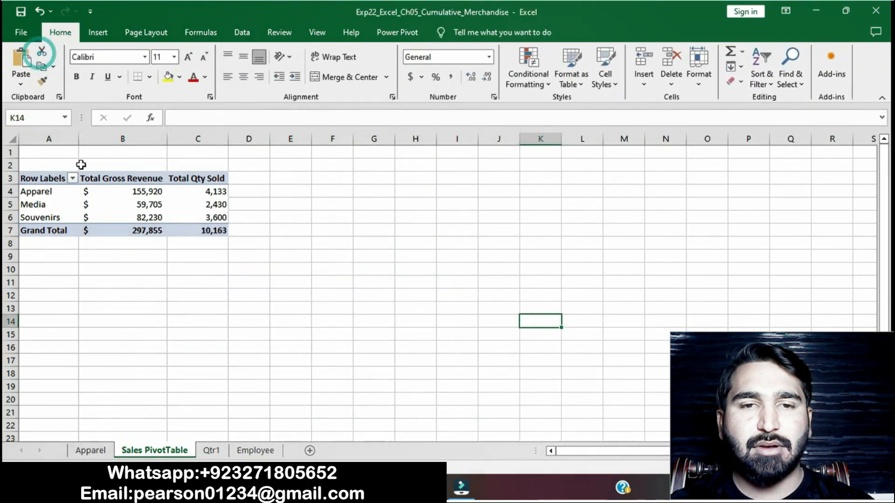
left_click(42, 260)
left_click(42, 260)
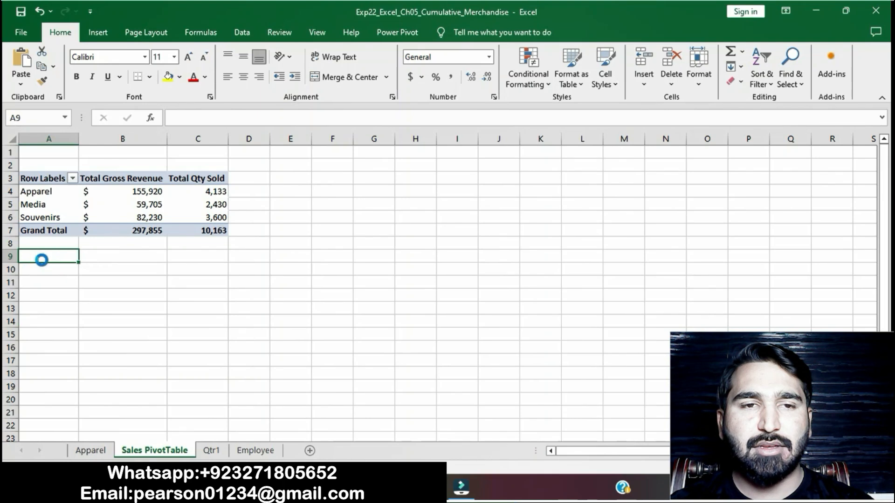
key("ctrl+v")
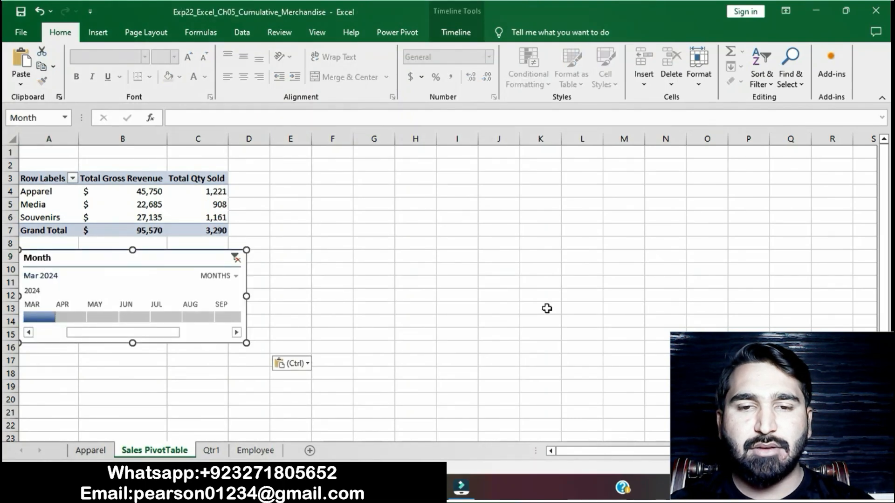
Check the required timeline width in the Word instructions, return to Excel, and set the Month timeline's width to 3.3 inches.
left_click(429, 487)
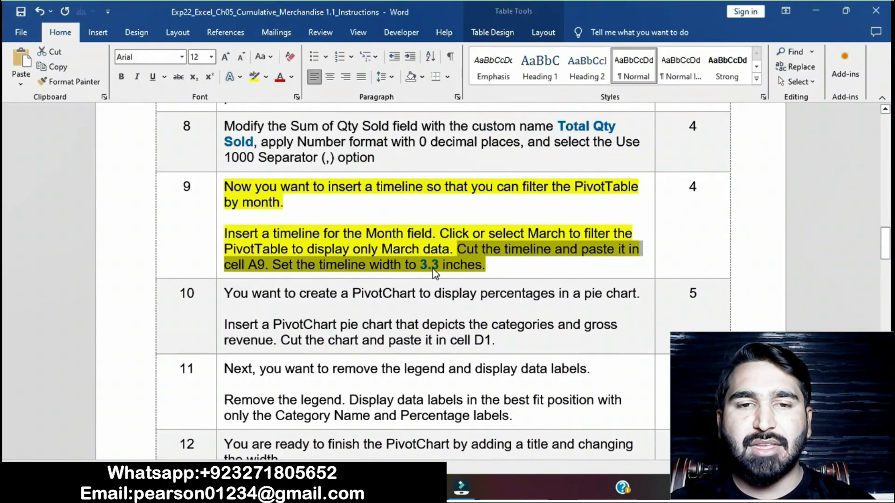
left_click(411, 488)
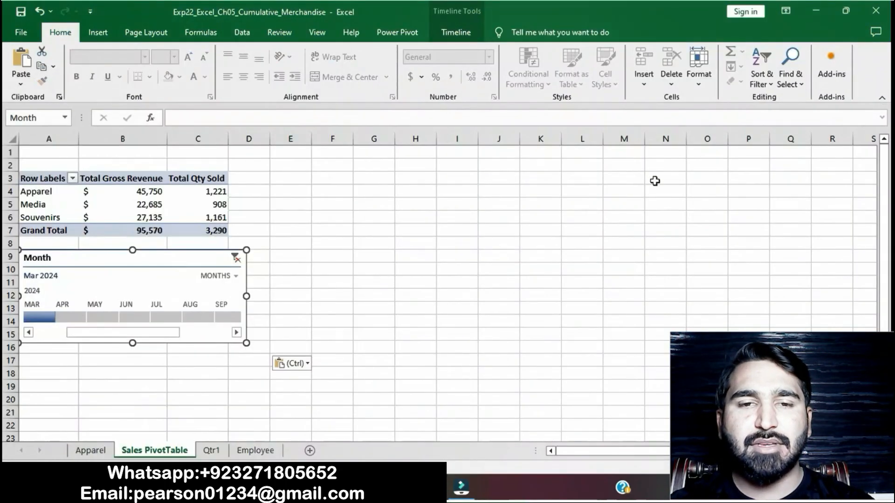
left_click(396, 30)
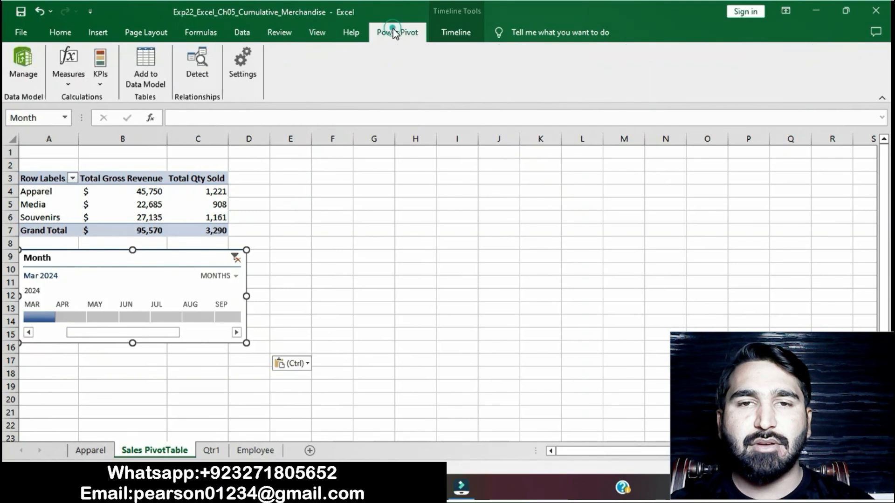
left_click(451, 30)
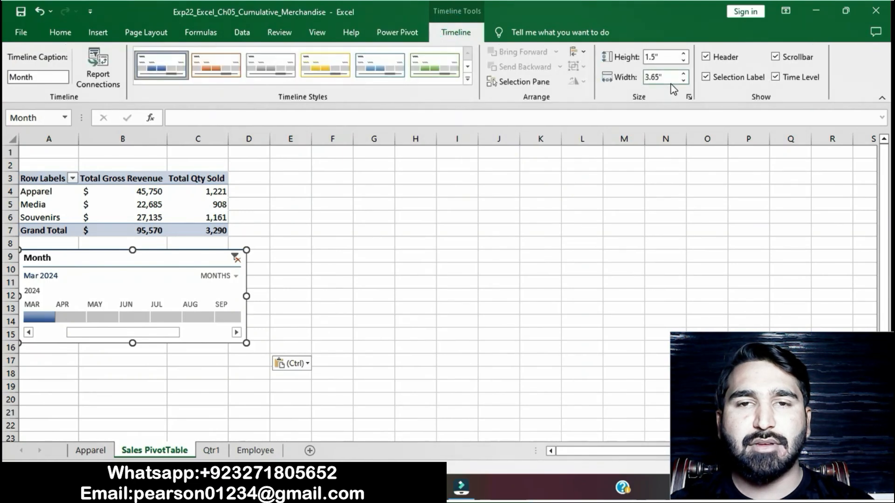
left_click(683, 81)
left_click(684, 81)
left_click(684, 81)
left_click(684, 81)
left_click(465, 272)
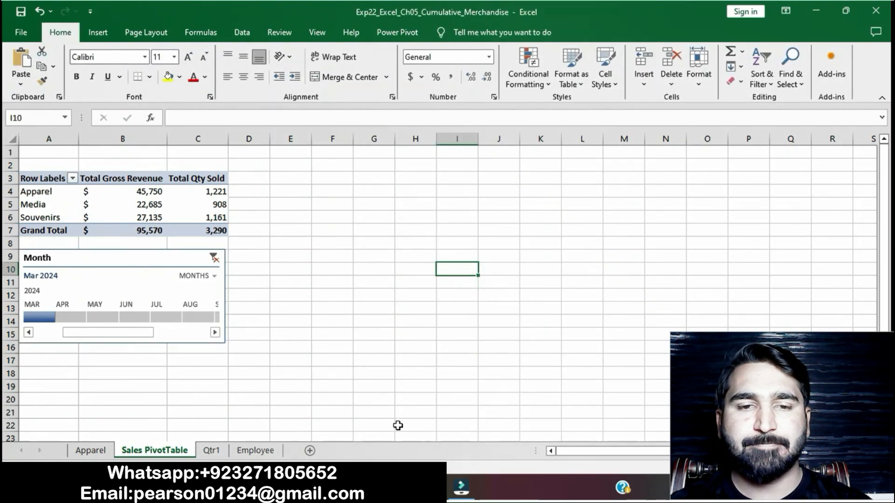
Switch to the Word instructions and remove the yellow highlight from the step 9 text.
left_click(430, 488)
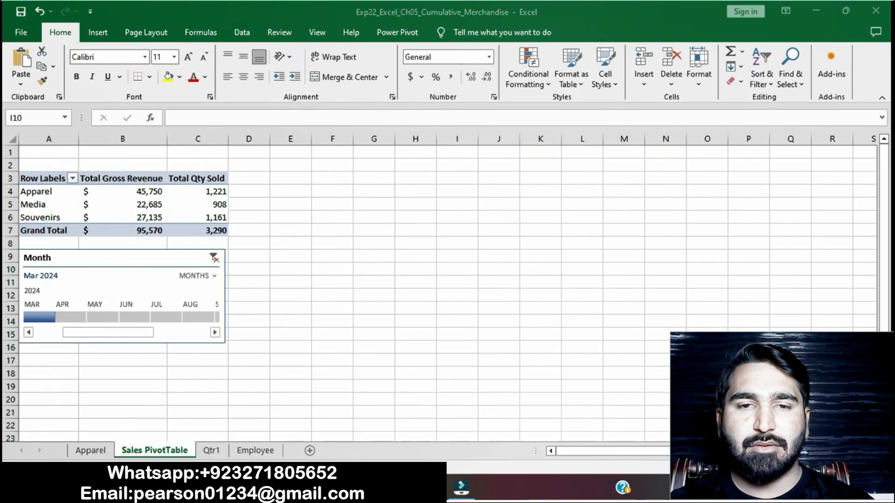
left_click(462, 267)
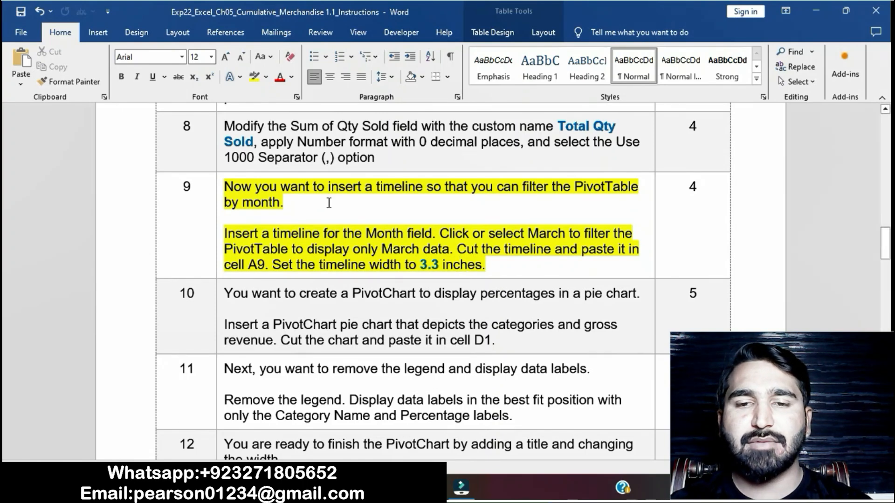
left_click(217, 188)
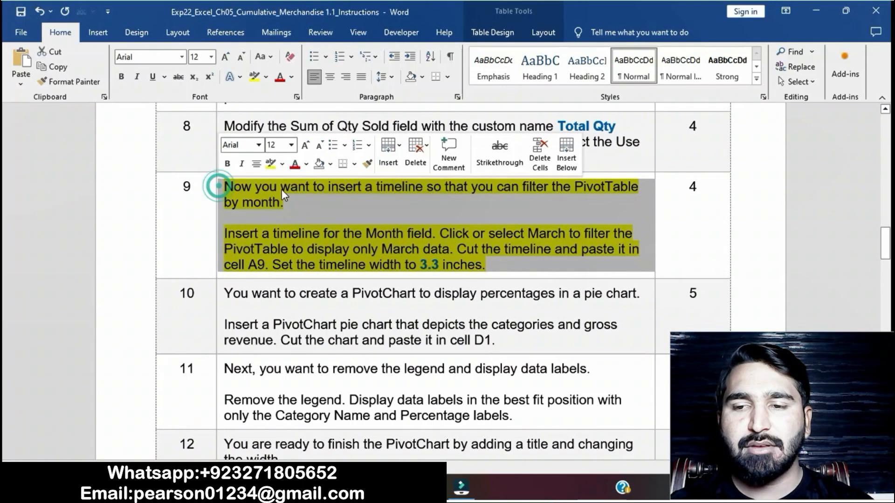
left_click(270, 165)
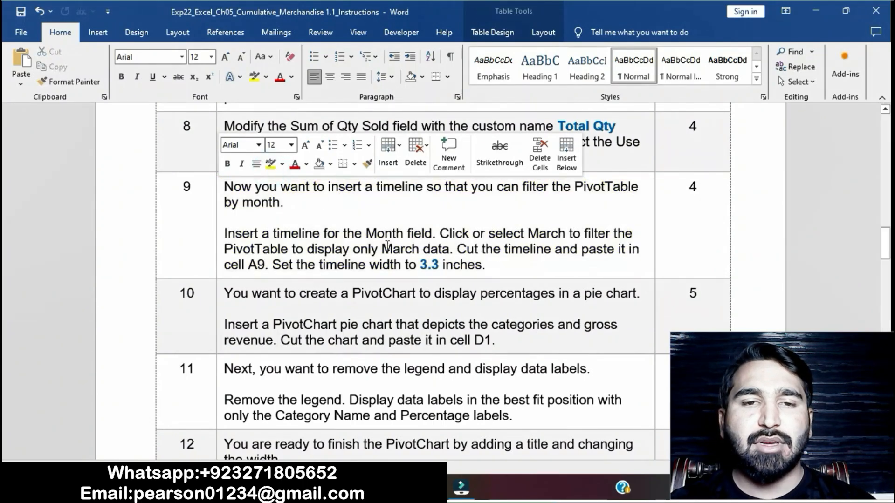
Highlight the step 10 instructions in yellow and select its sentence about inserting a PivotChart pie chart.
scroll(247, 205, "down", 3)
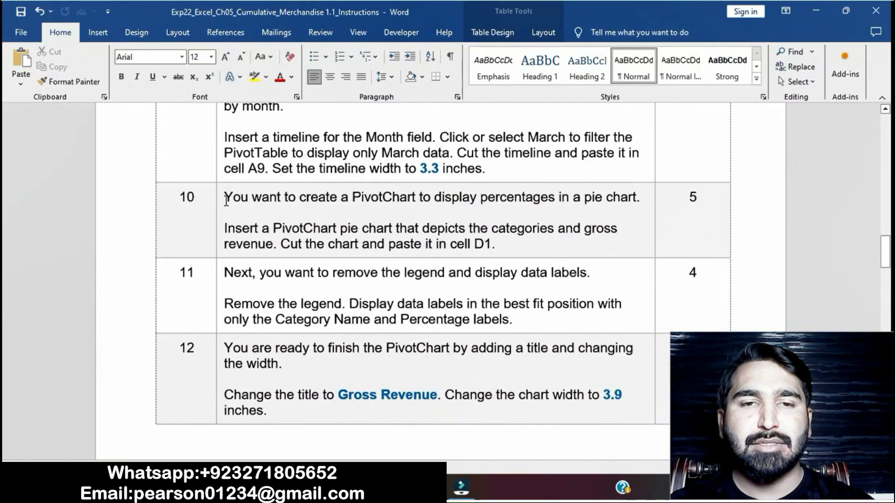
left_click(221, 201)
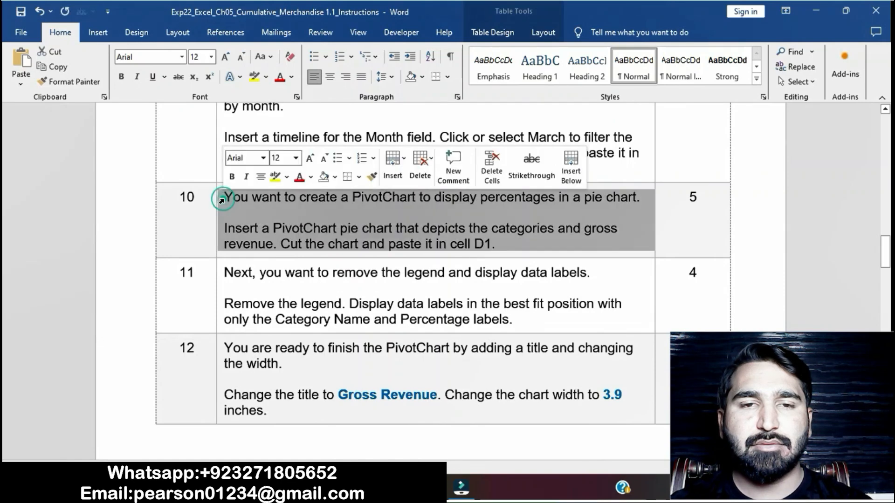
left_click(275, 177)
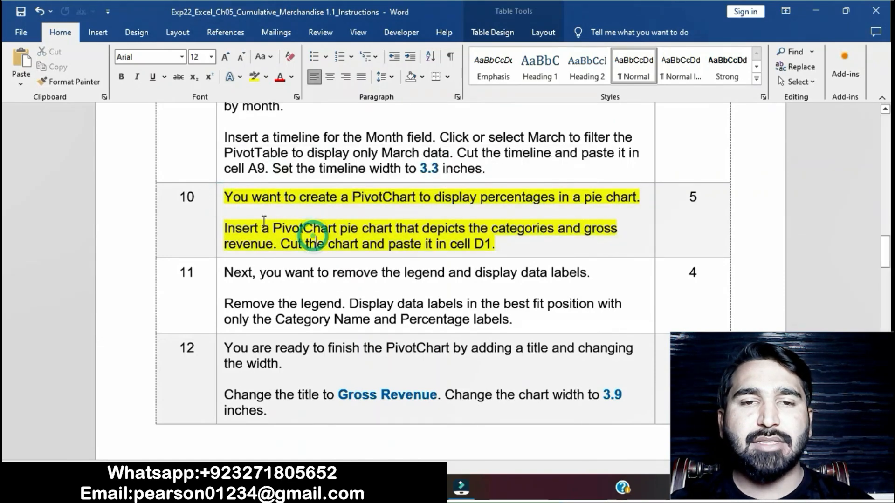
left_click_drag(225, 226, 277, 247)
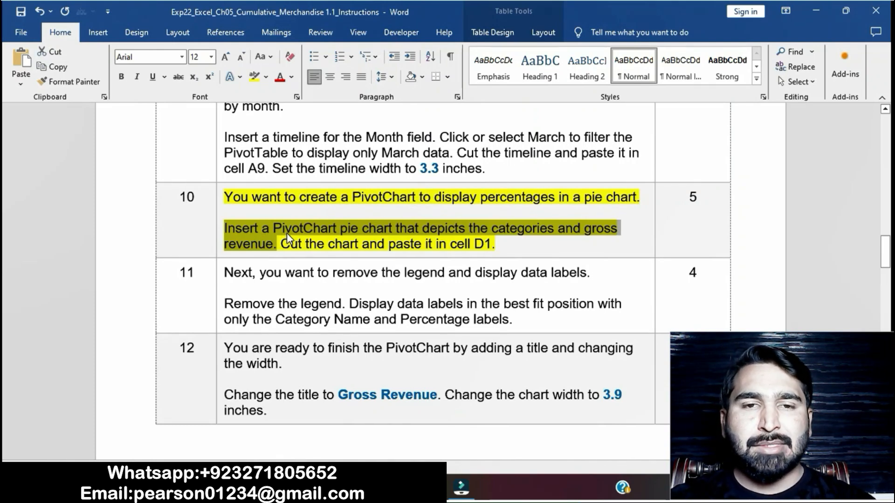
Switch to Excel, select the PivotTable in A3:C7, and insert a Pie PivotChart from it.
left_click(413, 487)
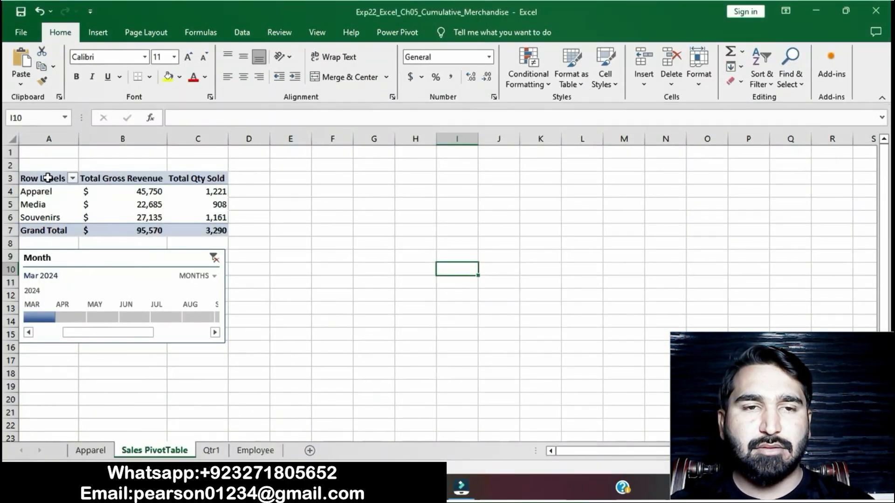
left_click(47, 177)
left_click_drag(114, 198, 222, 230)
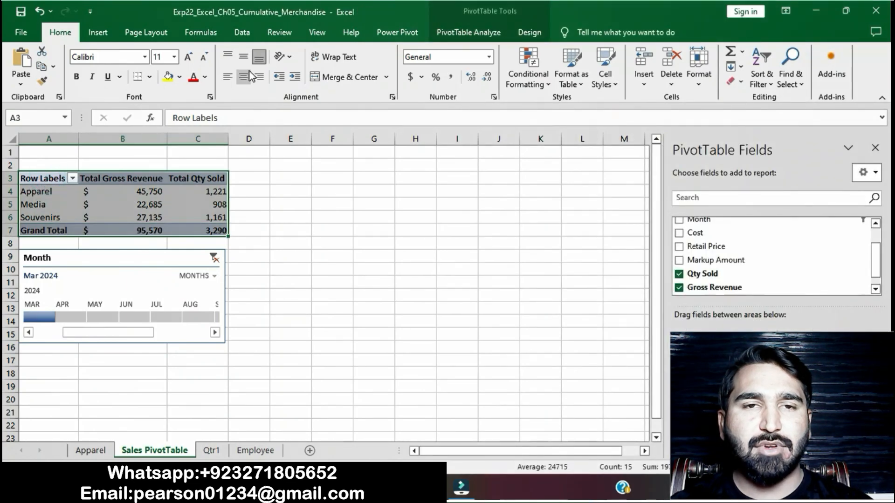
left_click(398, 32)
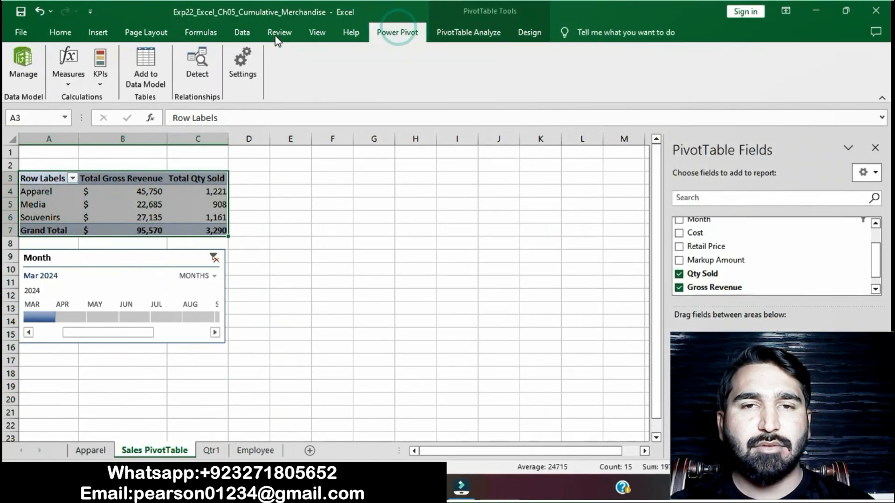
left_click(98, 33)
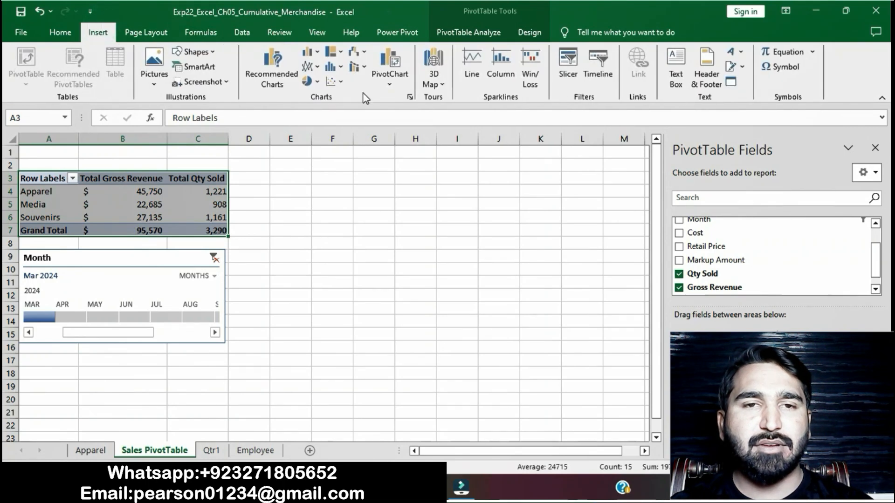
left_click(387, 80)
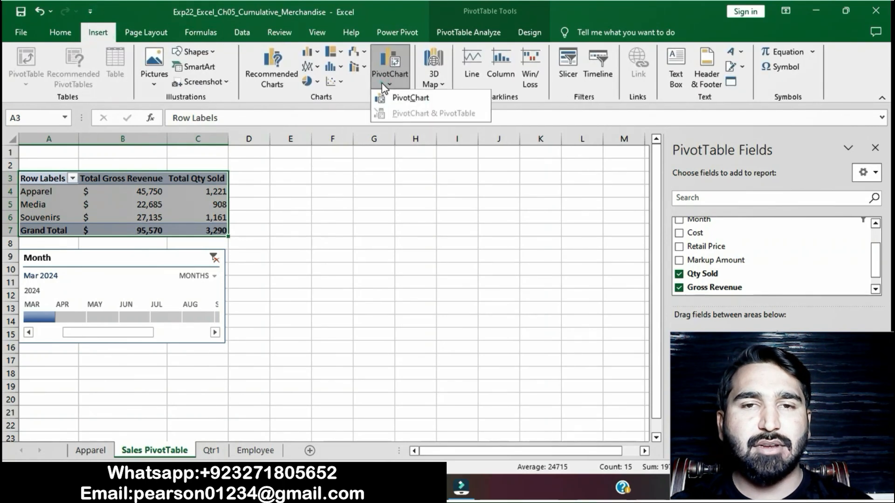
left_click(408, 99)
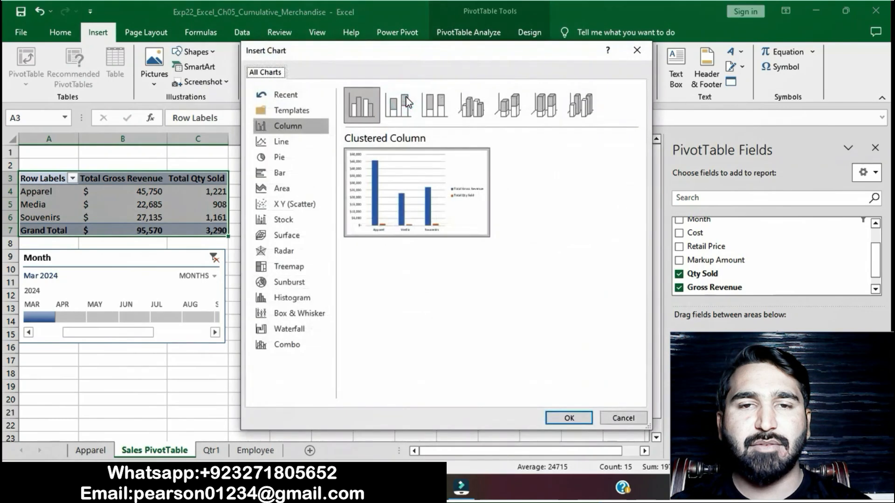
left_click(282, 157)
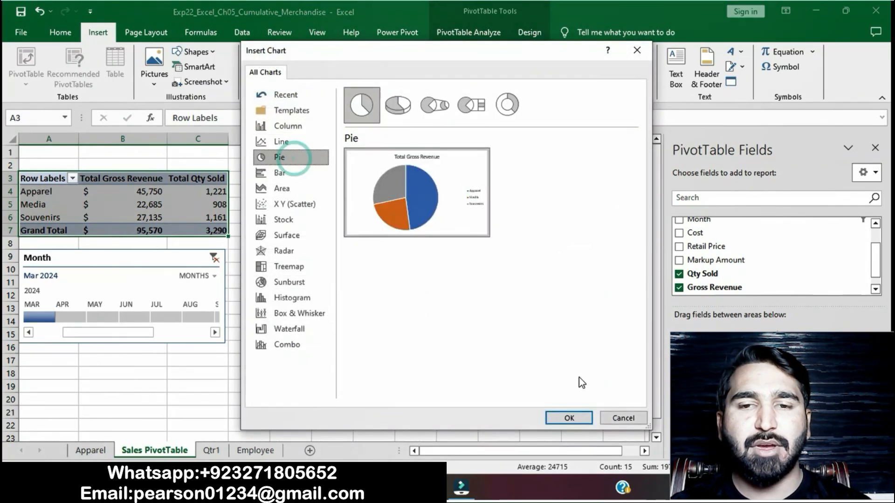
left_click(569, 419)
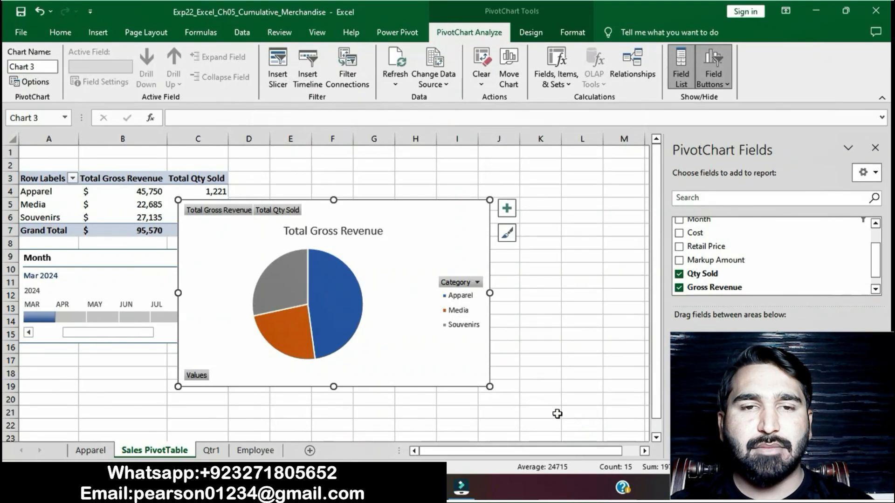
Return to the Word instructions and select the step 10 sentence about cutting and pasting the chart.
left_click(428, 488)
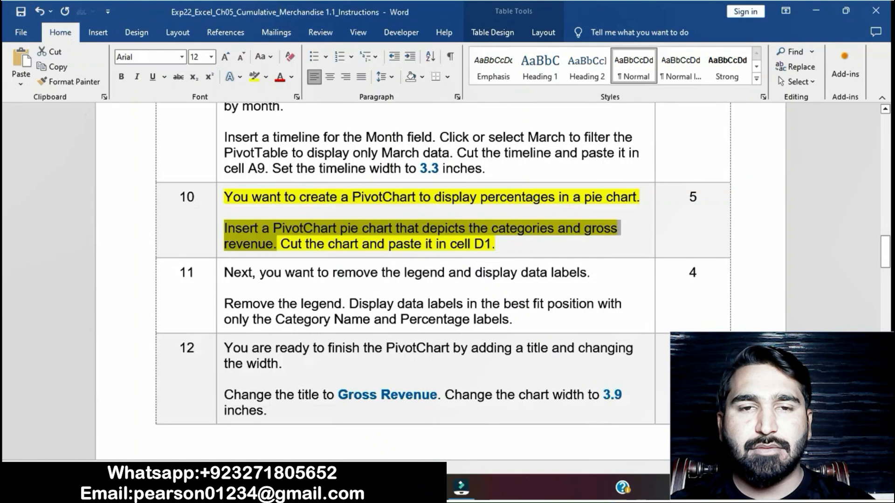
left_click(396, 487)
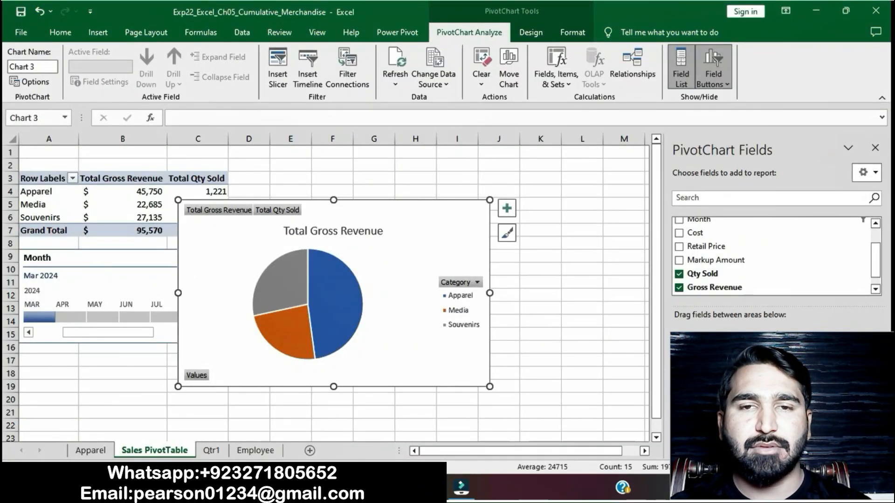
left_click(391, 487)
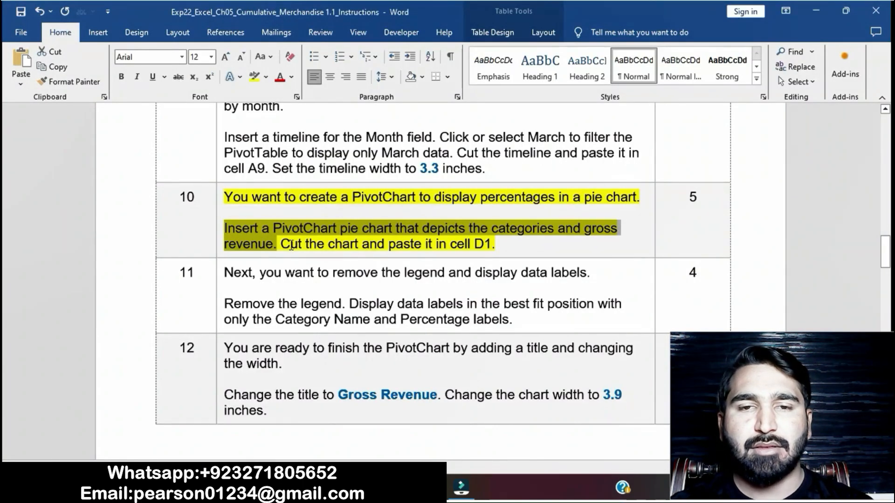
left_click_drag(282, 244, 291, 252)
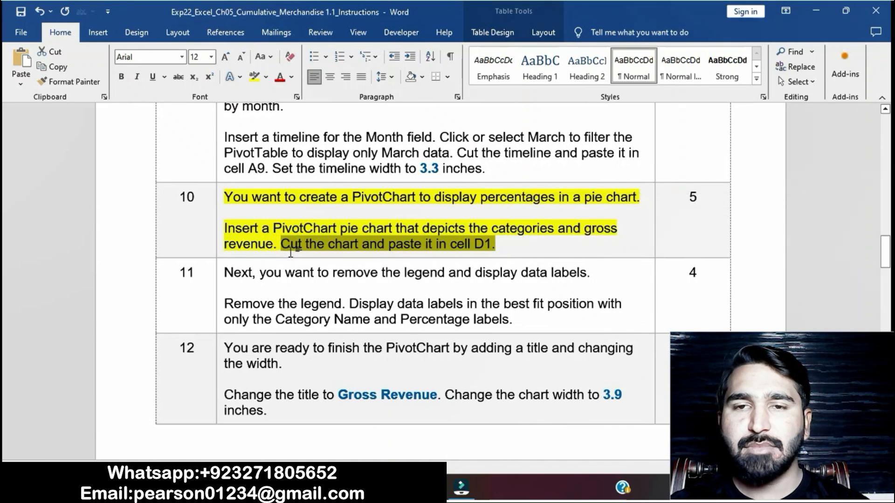
Switch to Excel, cut the pie PivotChart, and paste it in cell D1.
left_click(434, 477)
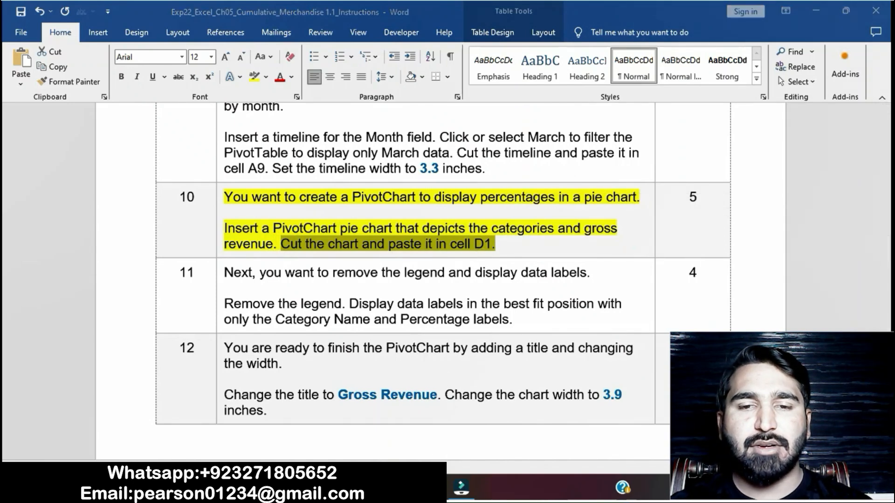
left_click(60, 32)
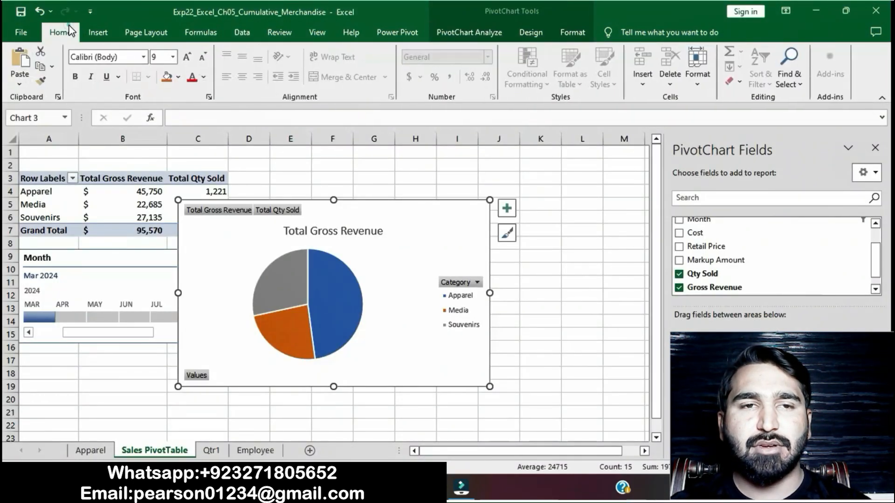
left_click(43, 55)
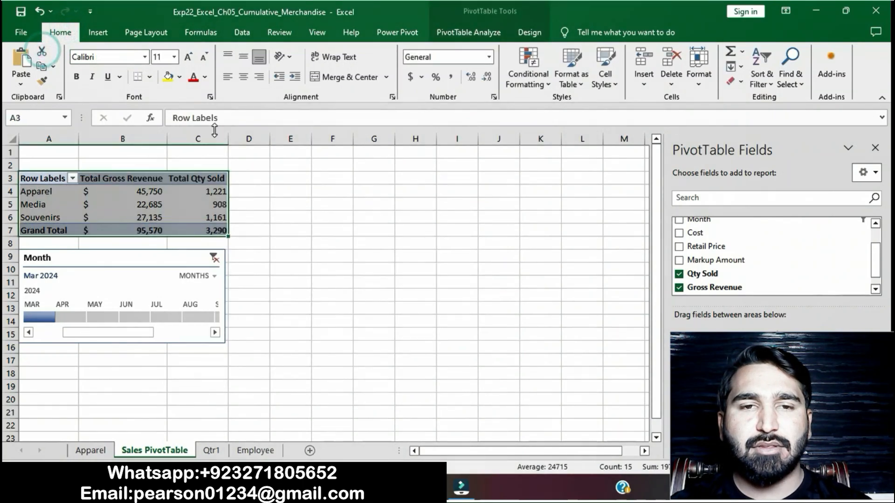
left_click(251, 151)
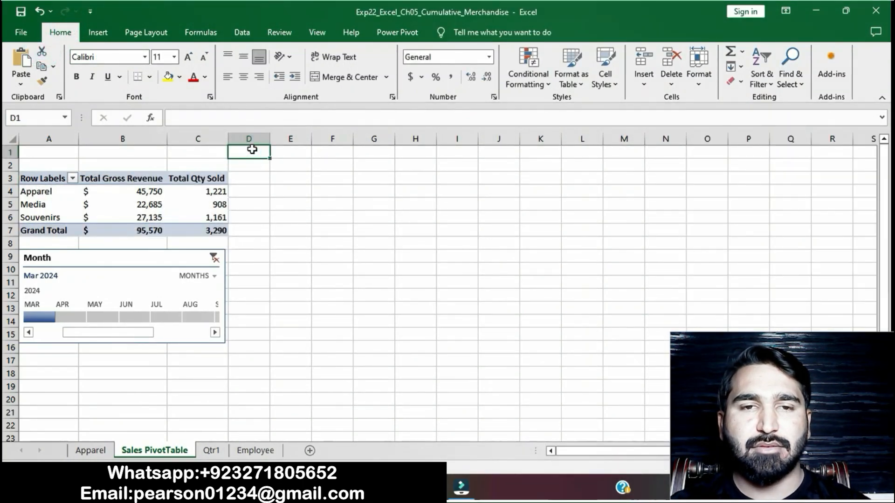
key("ctrl+v")
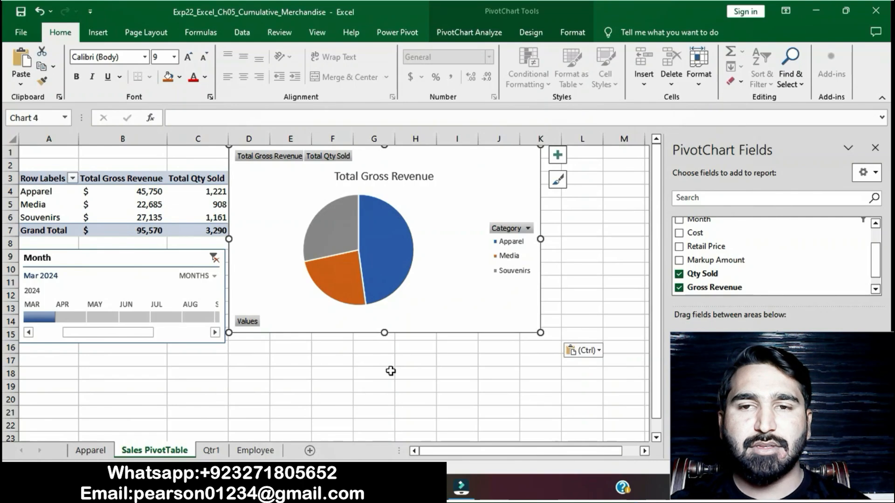
Return to the Word instructions and remove the yellow highlight from the step 10 text.
key("alt+Tab")
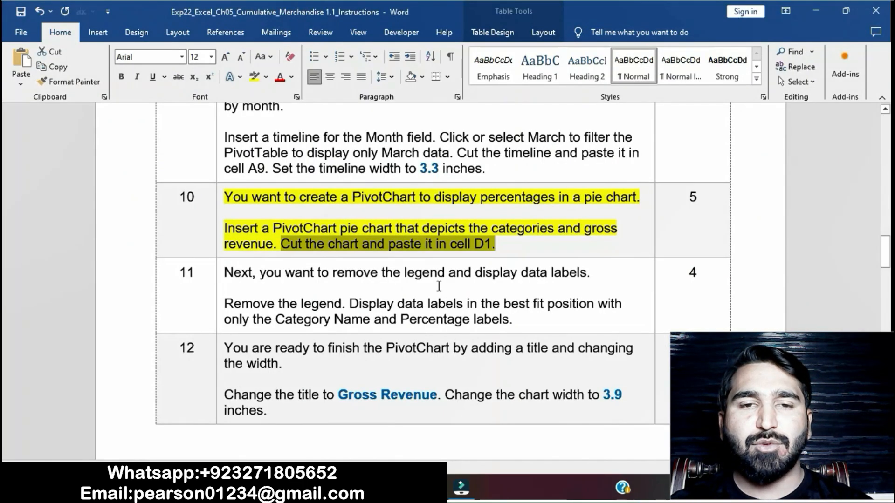
left_click(439, 286)
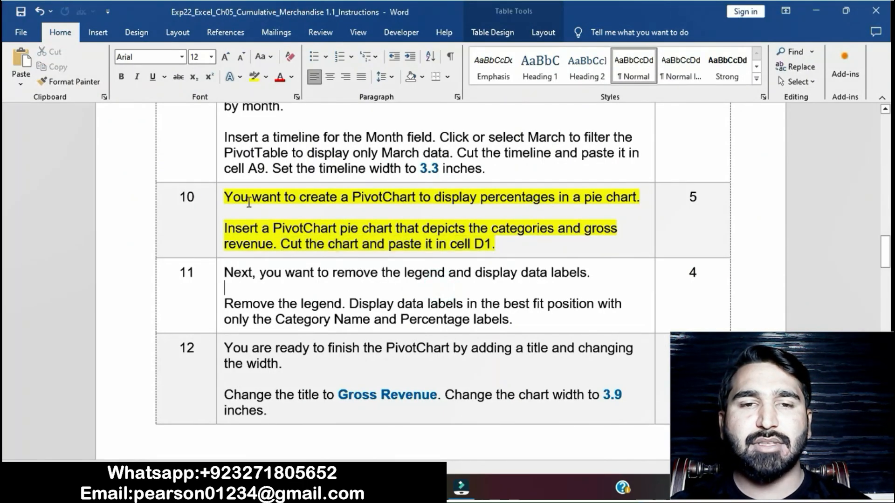
left_click(220, 201)
left_click(272, 179)
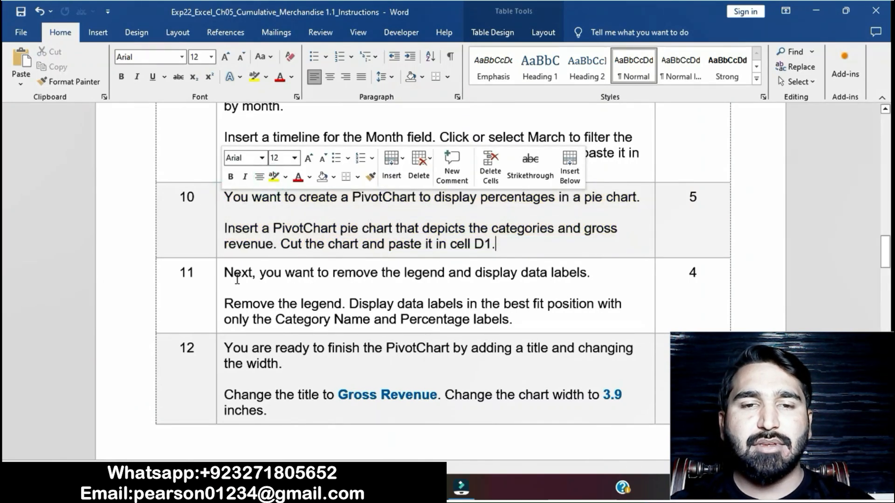
Highlight the step 11 instructions in yellow and select the words "Remove the legend".
left_click(218, 276)
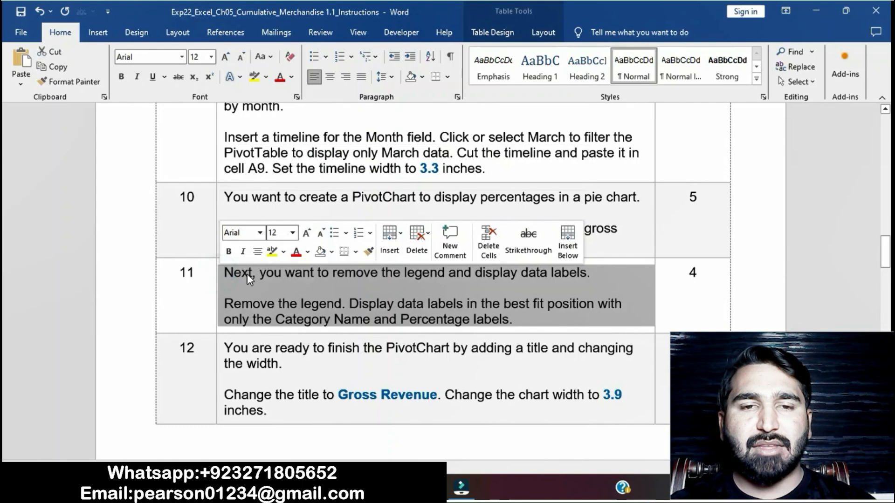
left_click(273, 253)
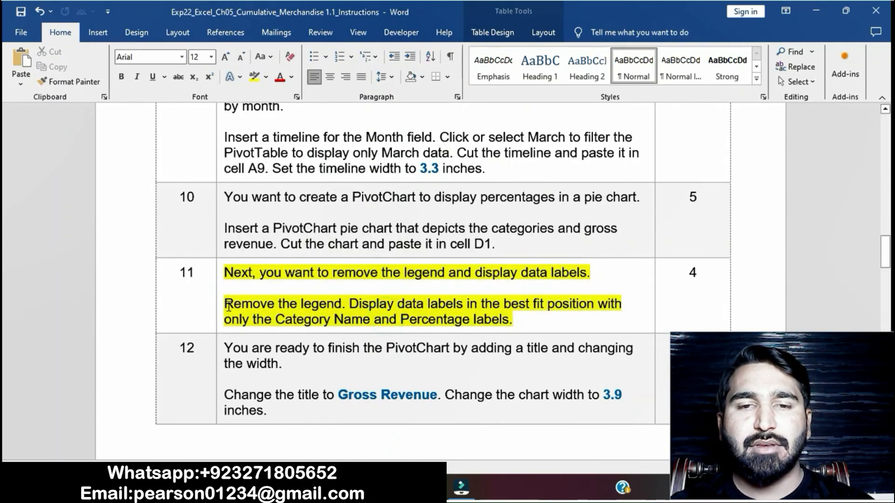
left_click_drag(224, 304, 342, 304)
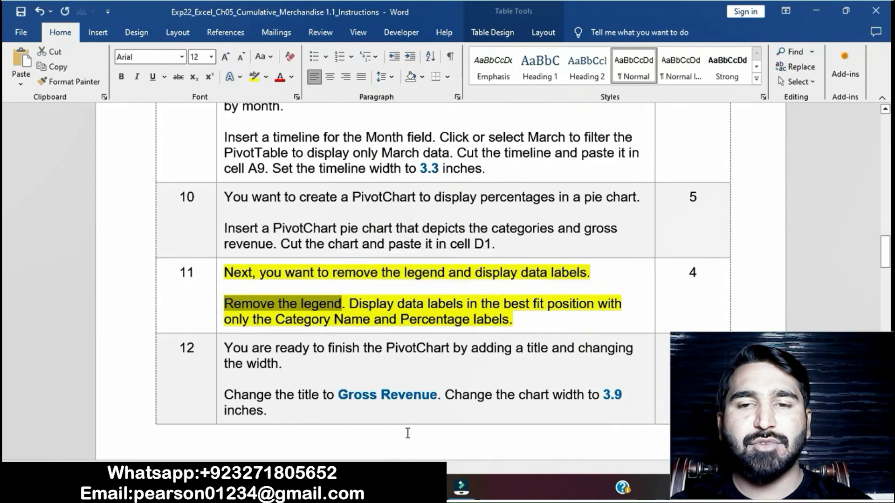
Switch to Excel and remove the legend from the pie PivotChart.
key("alt+Tab")
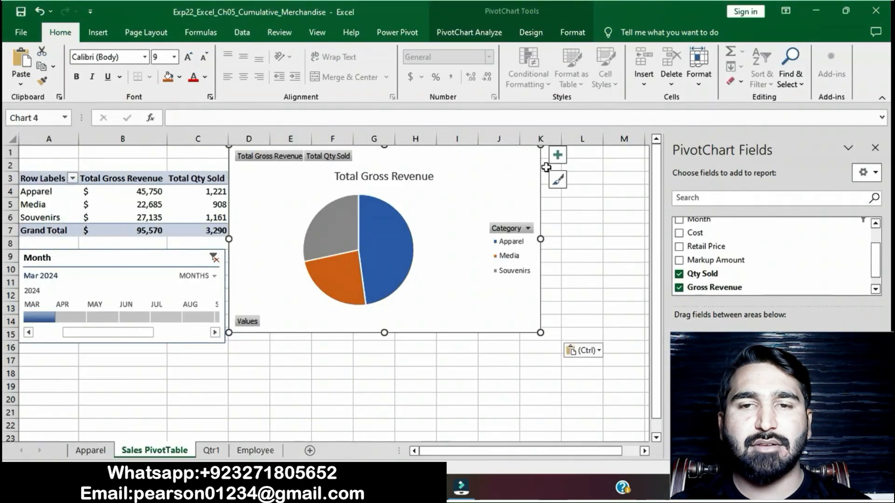
left_click(557, 156)
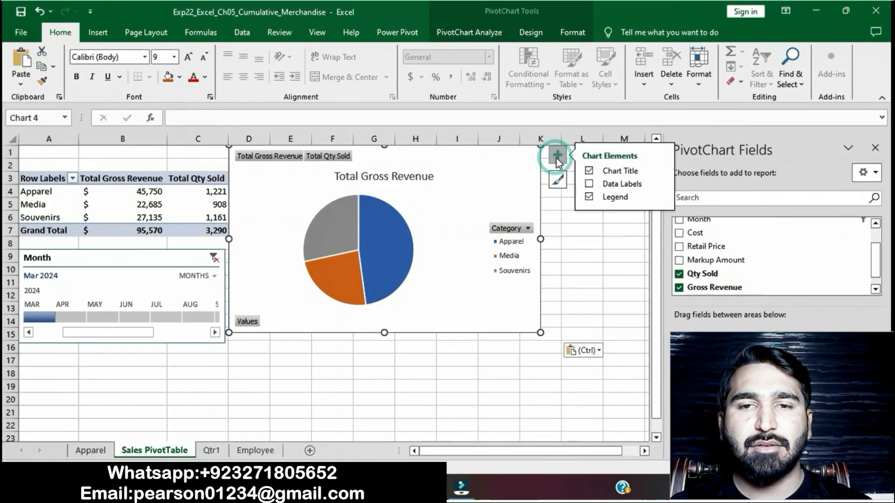
left_click(588, 197)
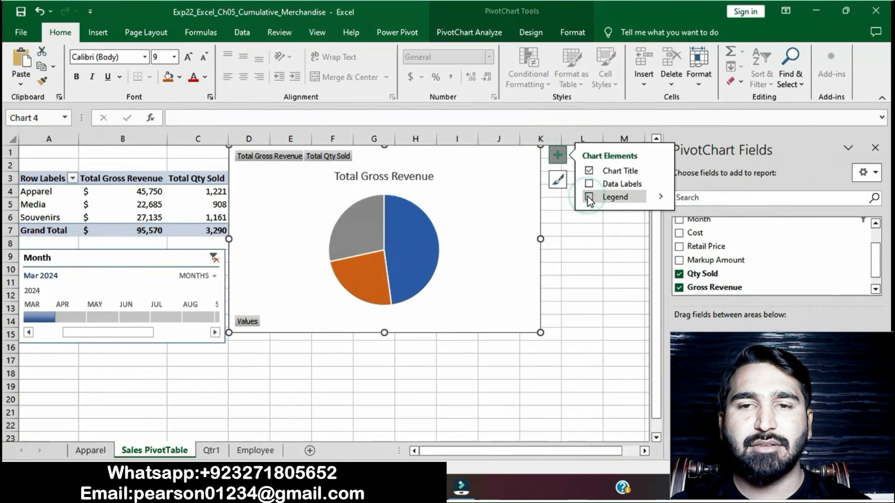
left_click(580, 345)
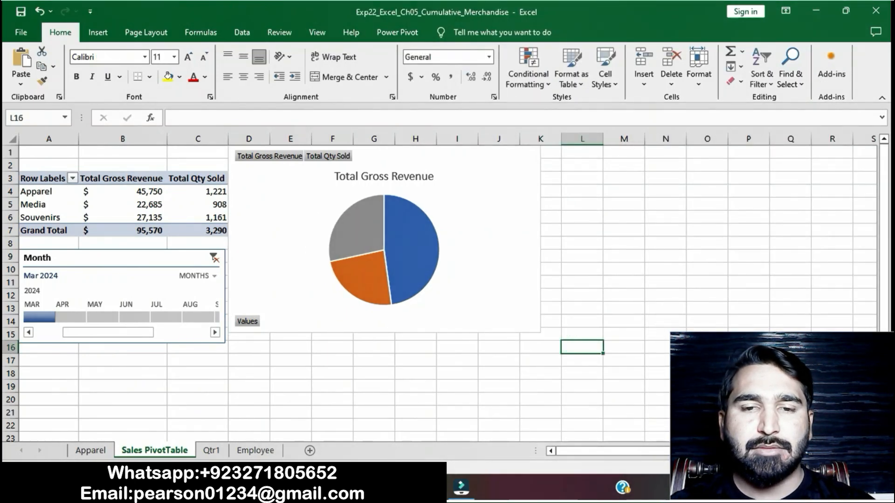
Select the data labels sentence in Word's step 11, and in Excel add data labels to the PivotChart in the Best Fit position.
key("alt+Tab")
left_click_drag(353, 307, 515, 324)
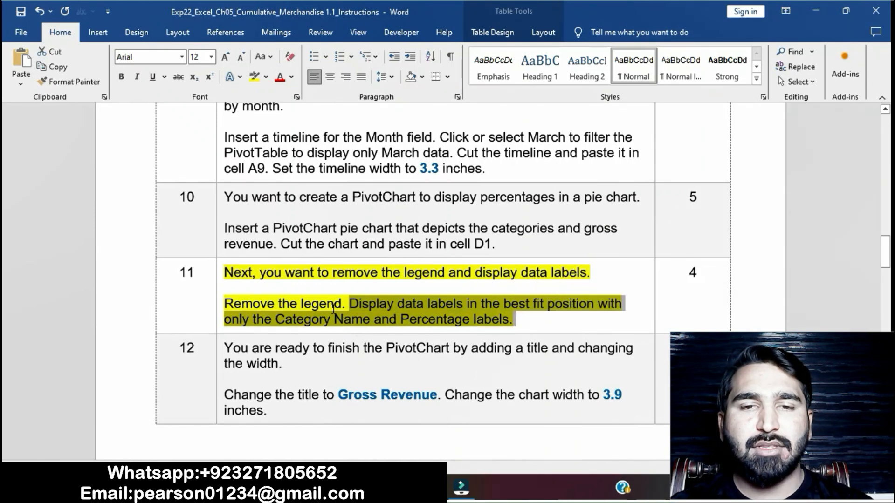
left_click(417, 487)
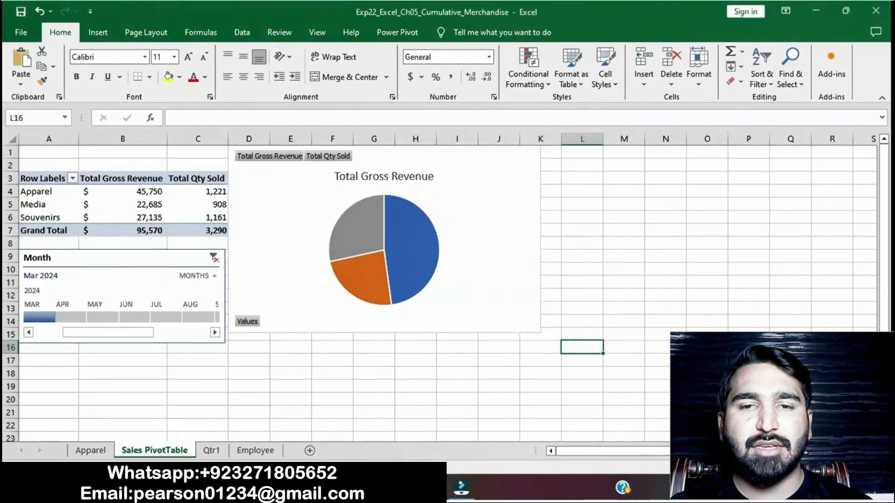
left_click(522, 162)
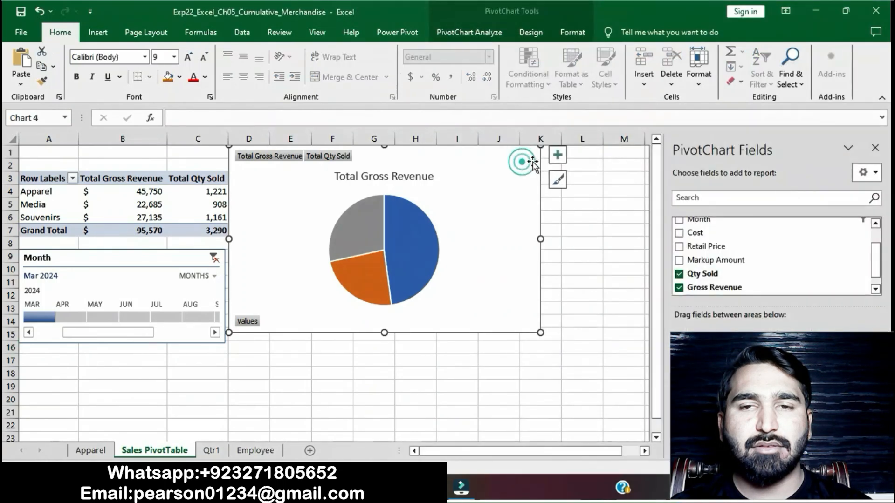
left_click(558, 155)
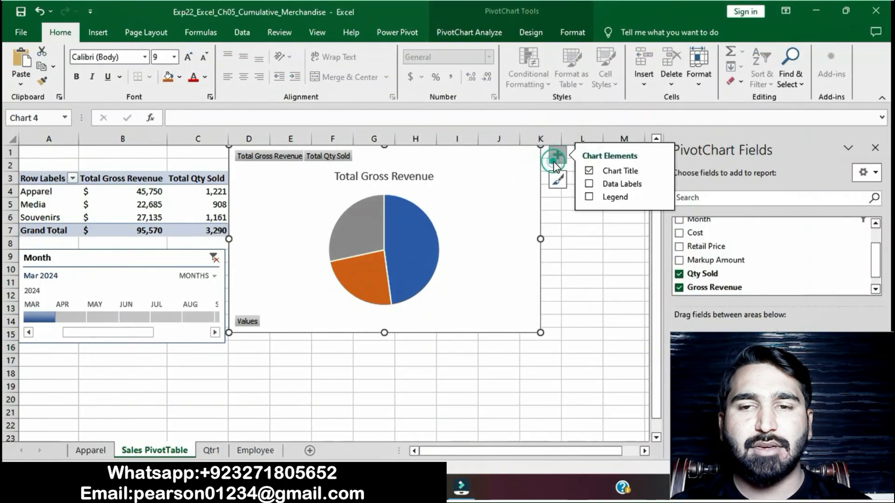
left_click(660, 185)
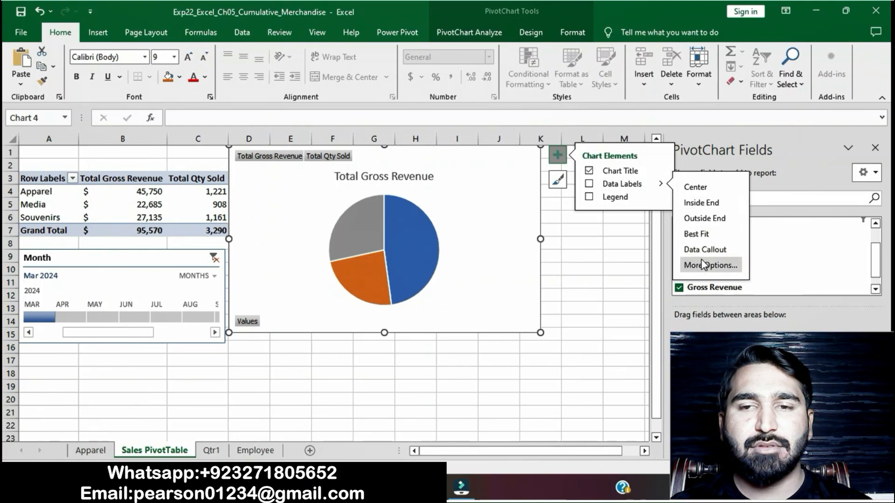
left_click(701, 234)
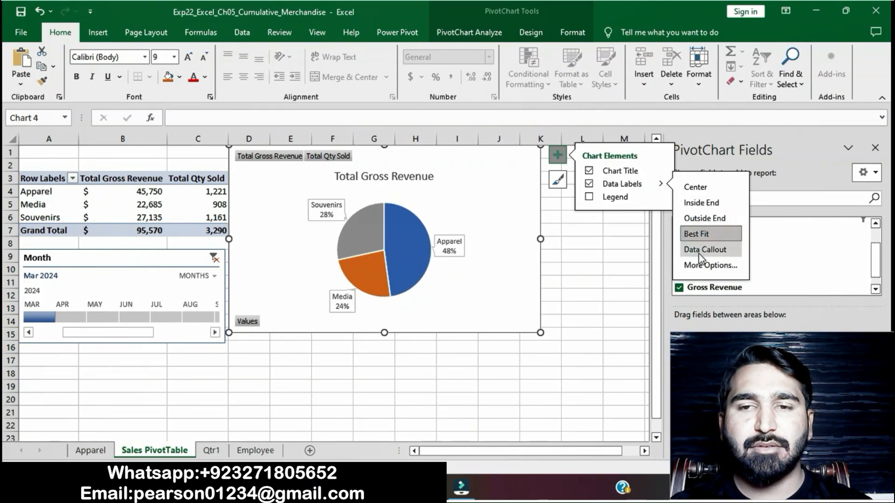
Format the pie chart's data labels to contain only Category Name and Percentage, without Value, and close the side panes.
left_click(699, 268)
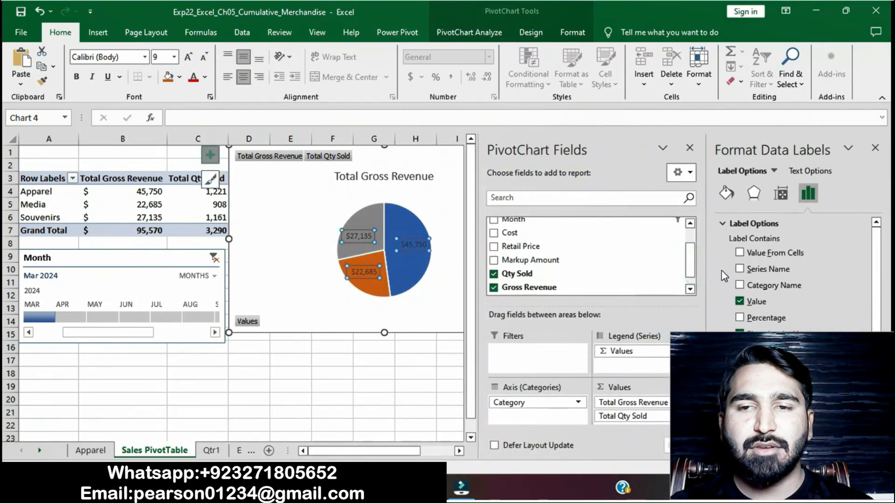
left_click(741, 286)
left_click(741, 304)
left_click(740, 318)
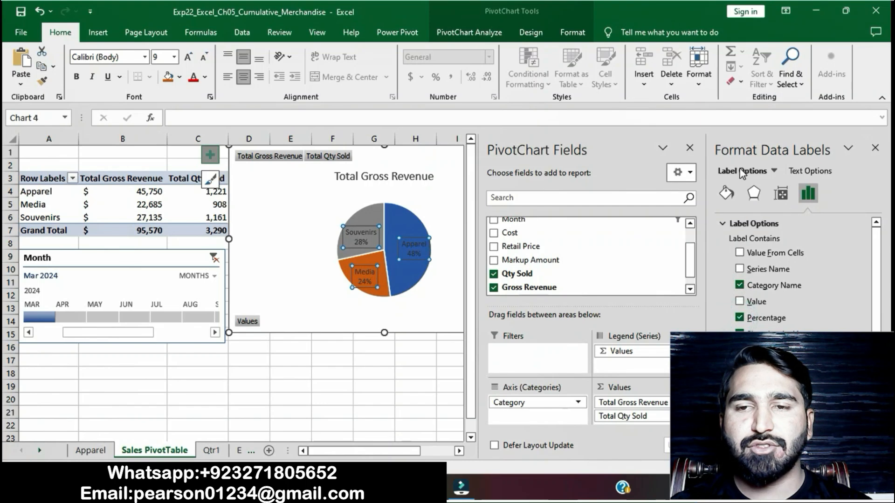
left_click(690, 148)
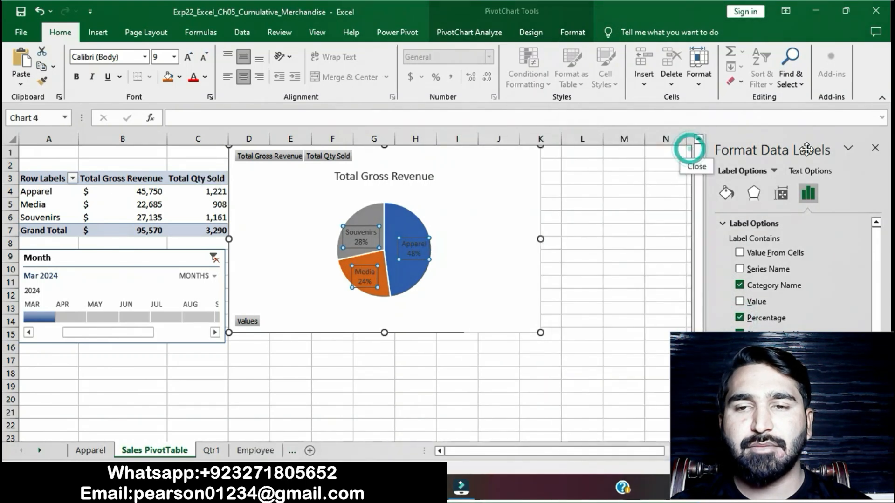
left_click(875, 149)
left_click(682, 309)
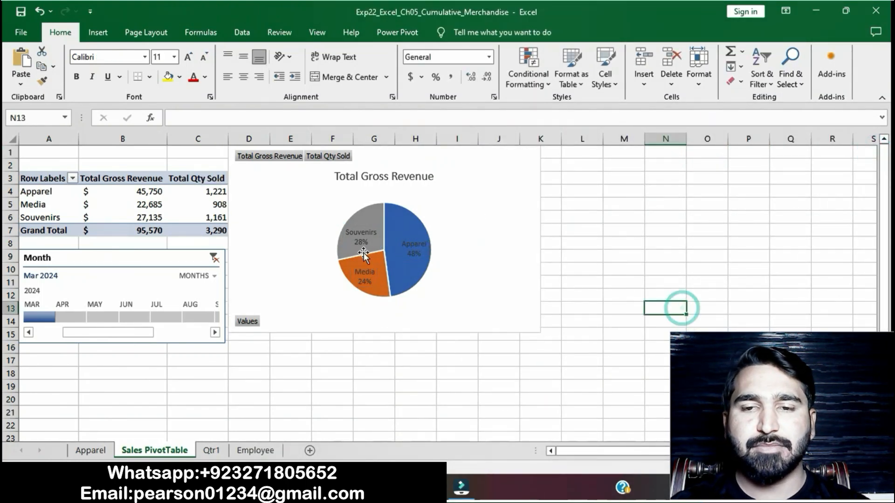
Switch to the Word instructions and clear the yellow highlight from the step 11 text.
key("alt+Tab")
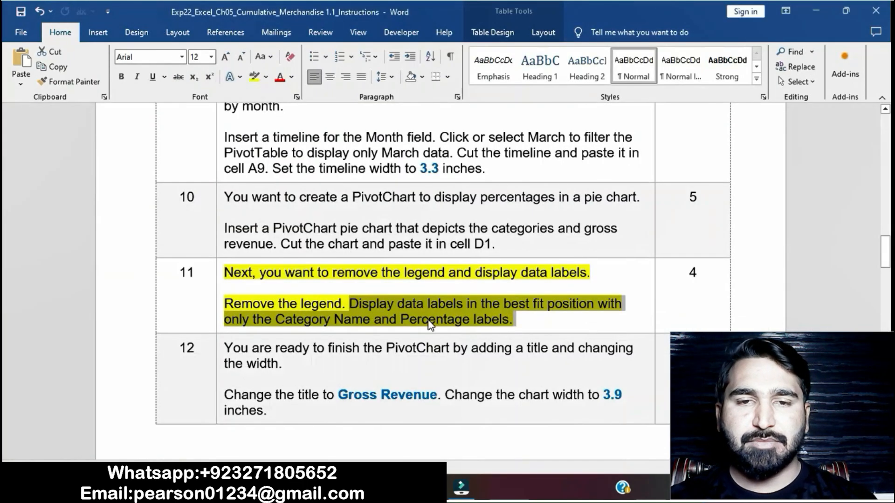
left_click(456, 312)
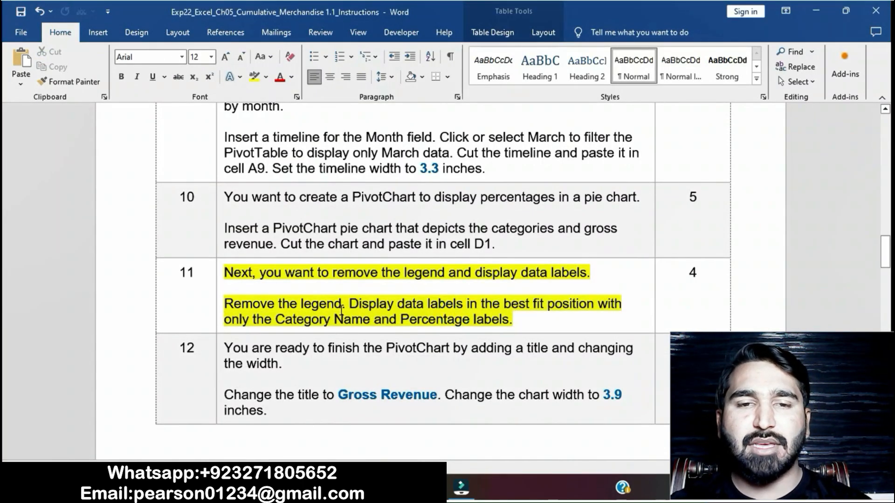
left_click(222, 273)
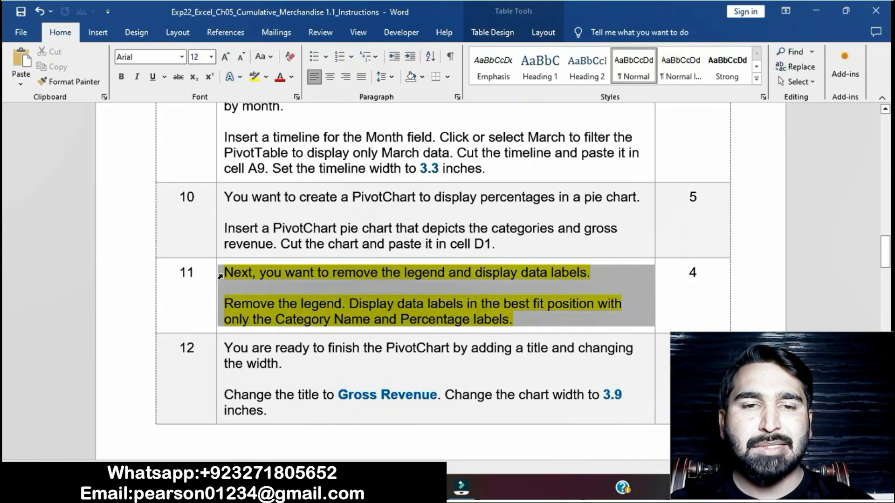
right_click(222, 275)
left_click(272, 254)
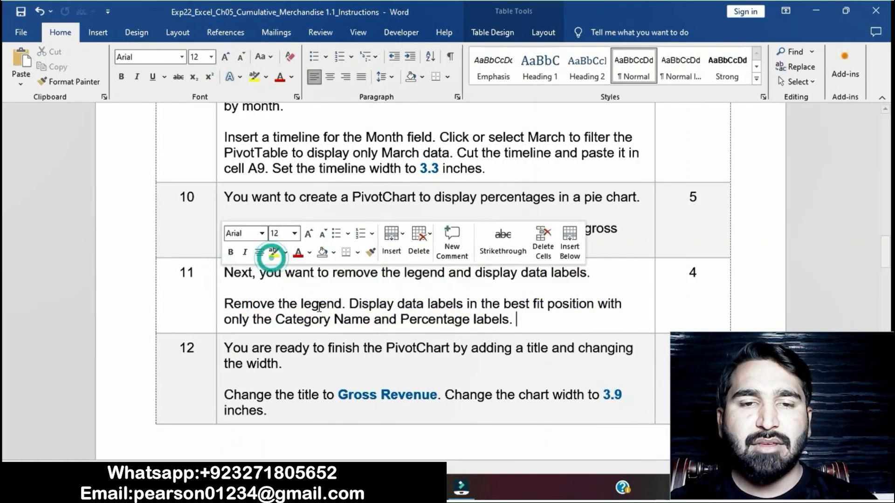
left_click(326, 321)
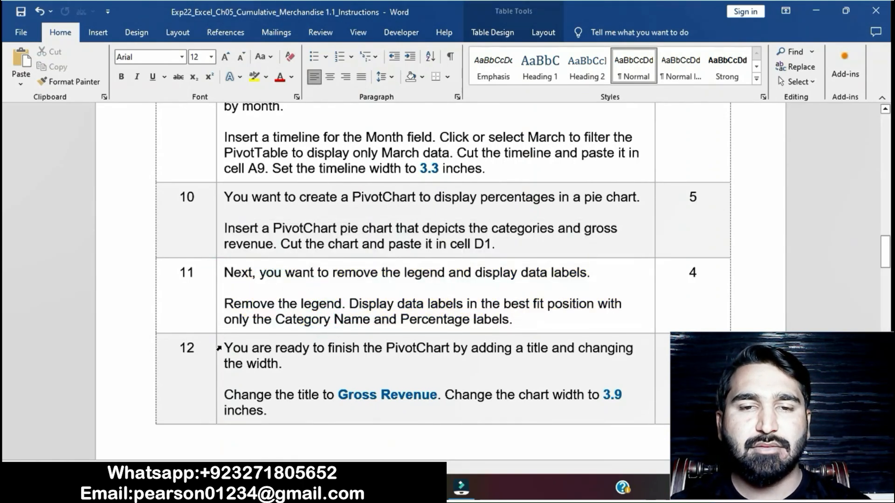
Highlight the step 12 instructions in yellow and select the title text "Gross Revenue" in them.
left_click(219, 348)
right_click(218, 348)
left_click(274, 324)
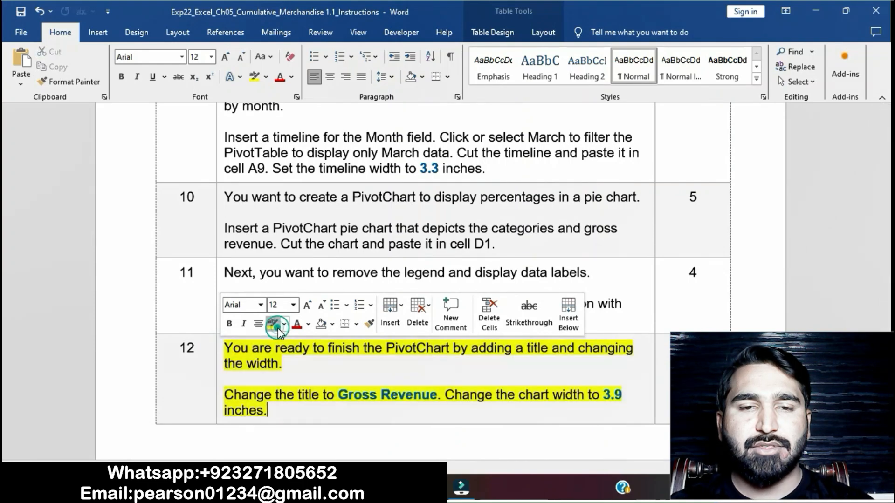
left_click(347, 363)
scroll(348, 361, "down", 2)
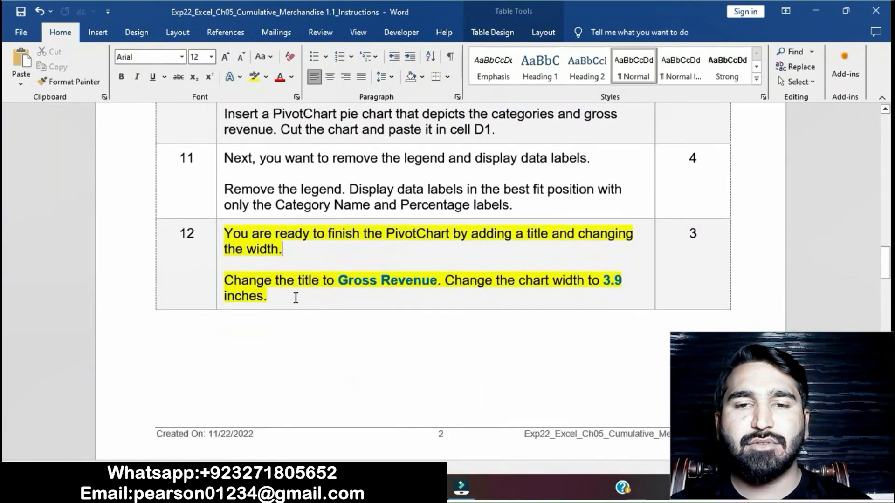
left_click_drag(337, 282, 437, 283)
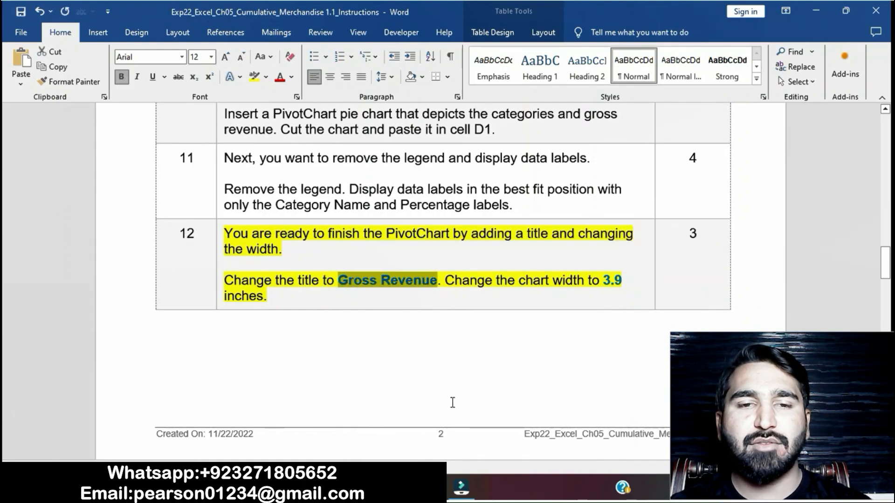
Switch to Excel and replace the pie PivotChart's title with "Gross Revenue".
left_click(428, 488)
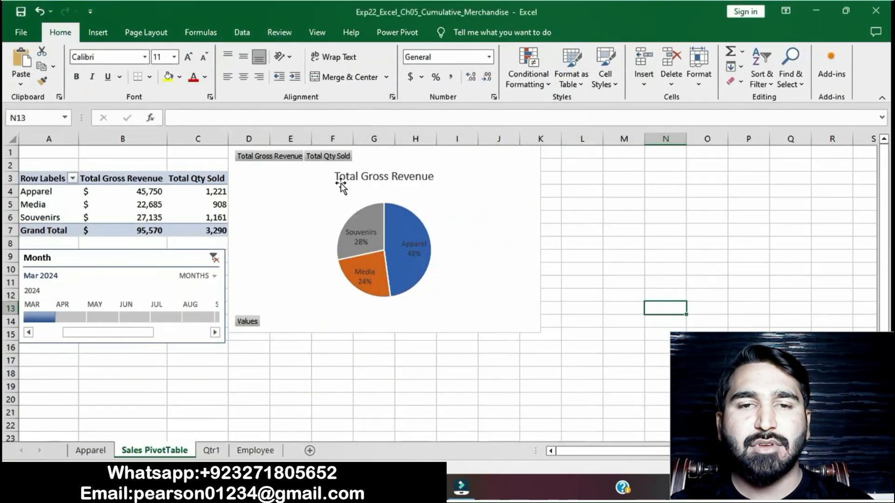
left_click(387, 177)
left_click(408, 176)
left_click(435, 176)
key("BackSpace")
key("BackSpace")
key("BackSpace")
key("BackSpace")
key("BackSpace")
key("BackSpace")
key("BackSpace")
key("BackSpace")
key("BackSpace")
key("BackSpace")
key("BackSpace")
key("BackSpace")
key("BackSpace")
key("BackSpace")
key("BackSpace")
key("BackSpace")
key("BackSpace")
key("BackSpace")
key("BackSpace")
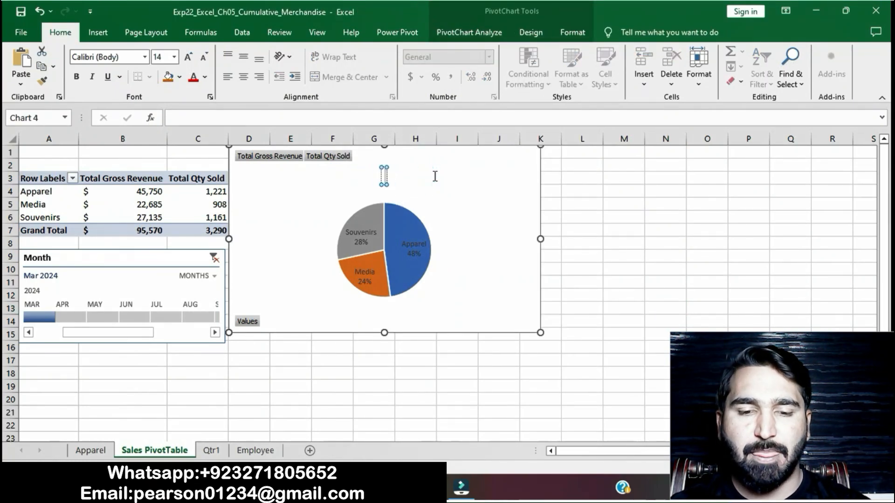
type("Gross Revenue")
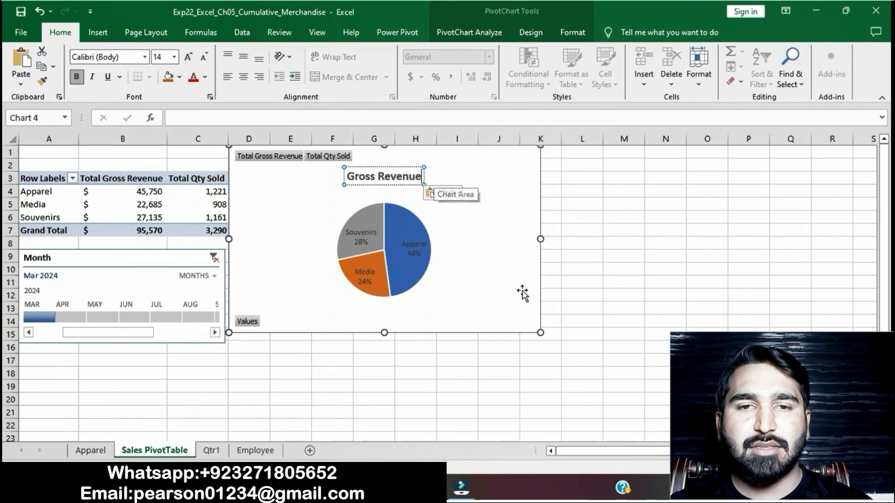
left_click(547, 370)
Switch to the Word instructions and select the sentence "Change the chart width to 3.9 inches." in step 12.
key("alt+Tab")
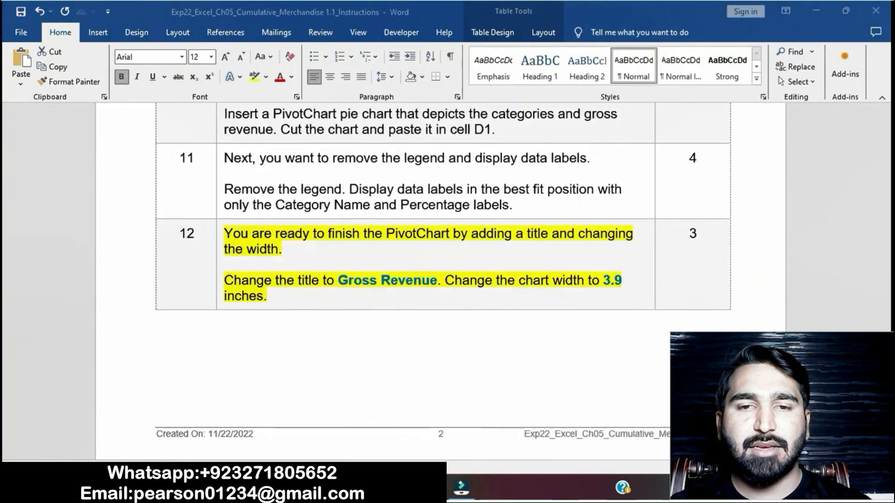
left_click_drag(454, 280, 609, 285)
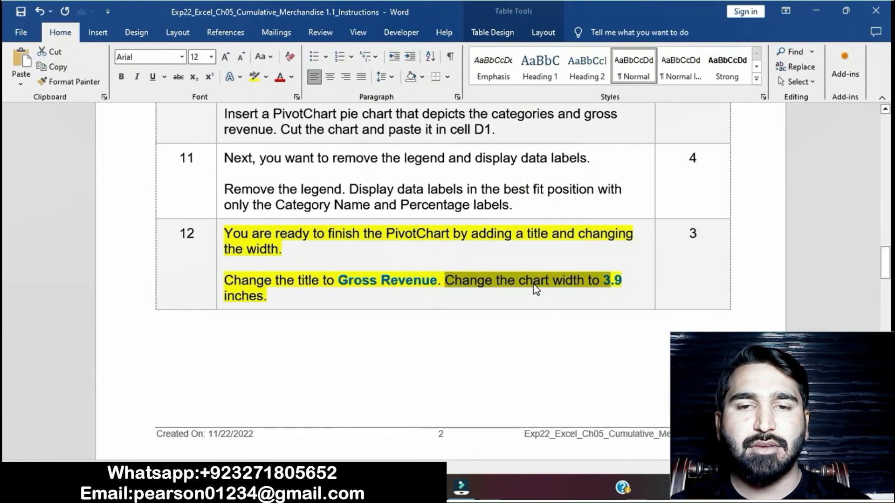
left_click(527, 305)
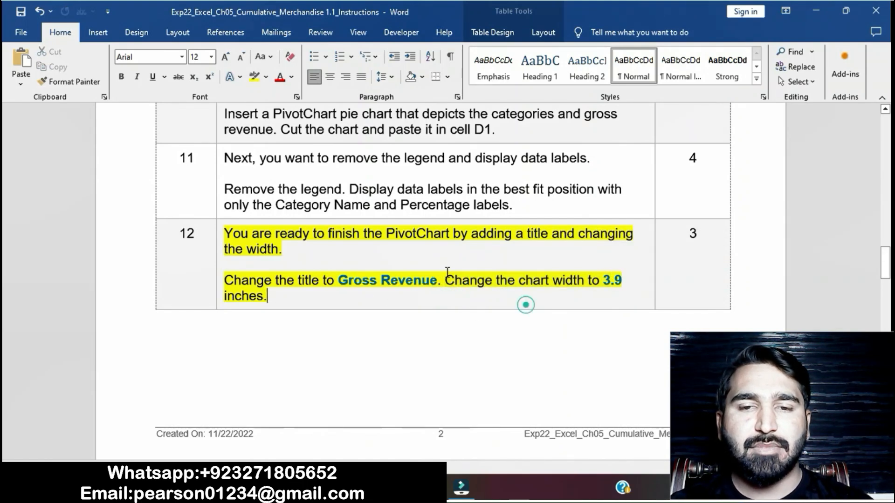
left_click(446, 282)
left_click_drag(446, 282, 606, 299)
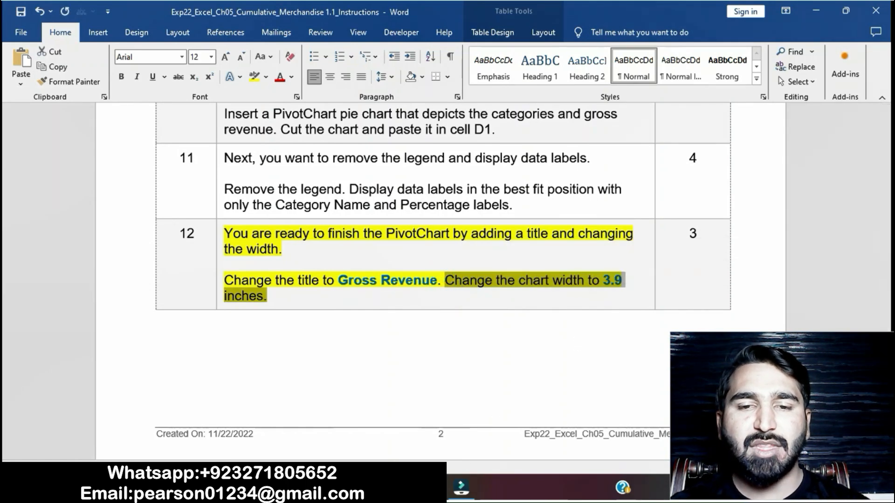
Switch to Excel, set the pie PivotChart's width to 3.9 inches and deselect the chart.
left_click(429, 488)
left_click(508, 164)
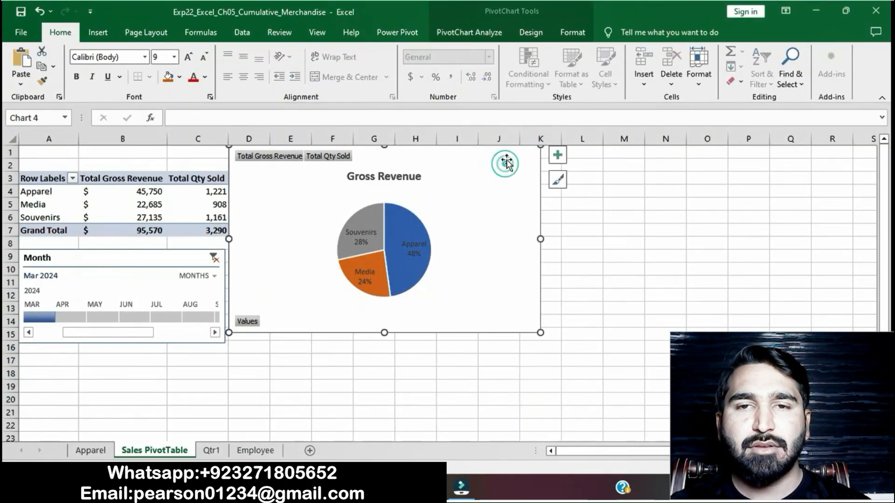
left_click(469, 33)
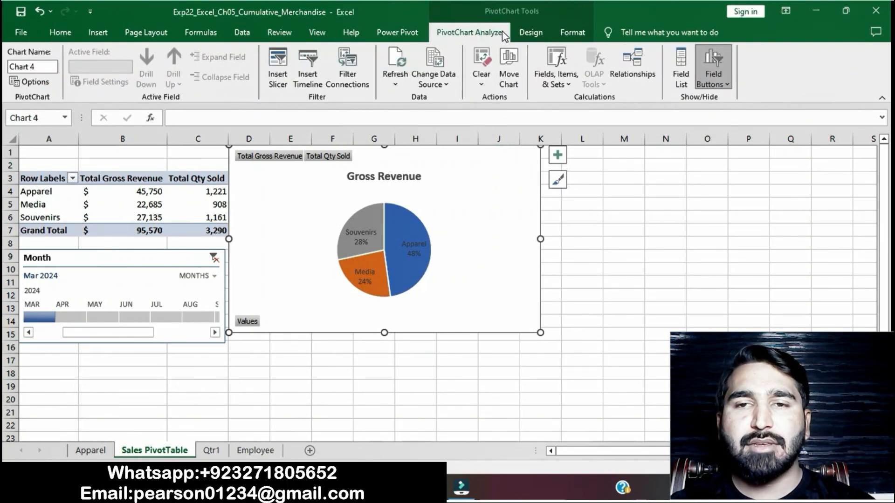
left_click(573, 33)
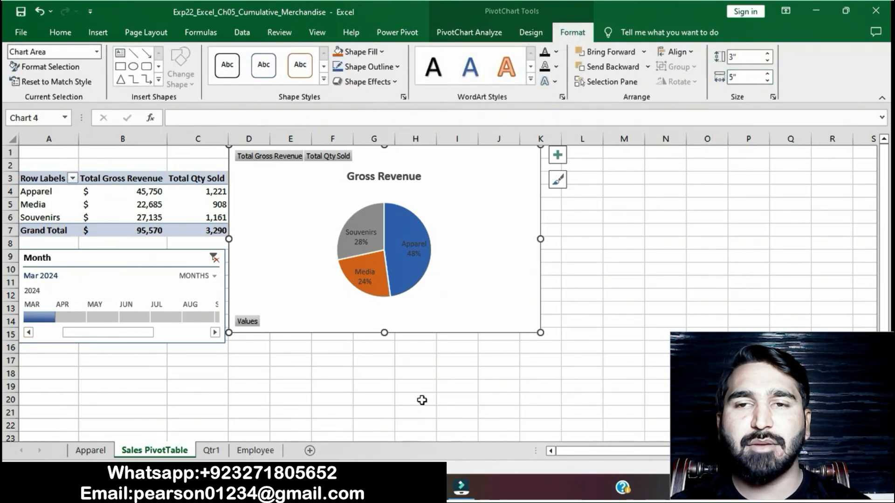
key("alt+Tab")
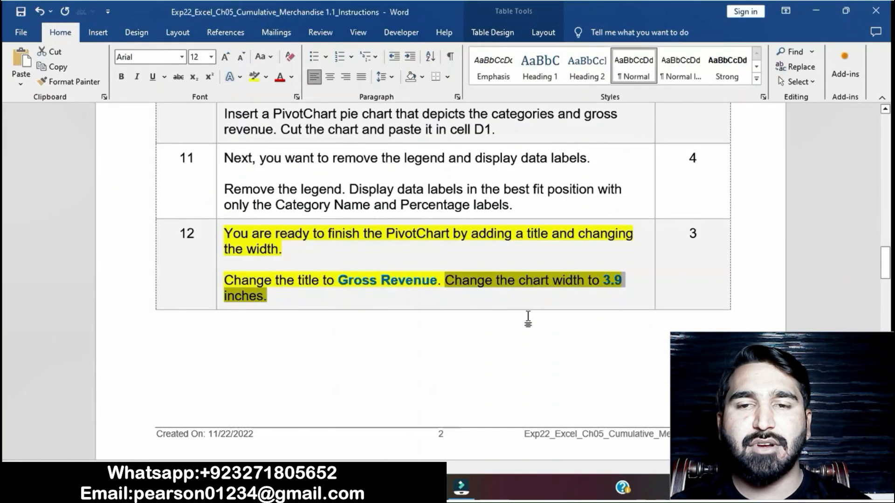
key("alt+Tab")
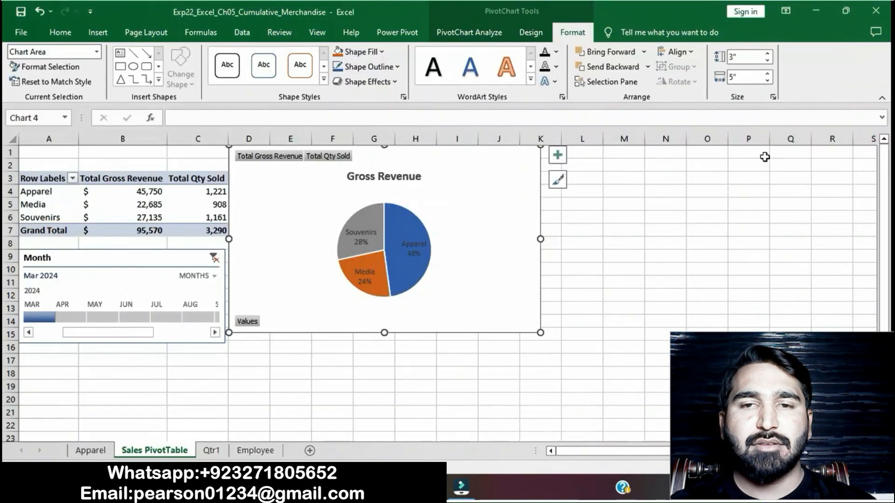
left_click(768, 80)
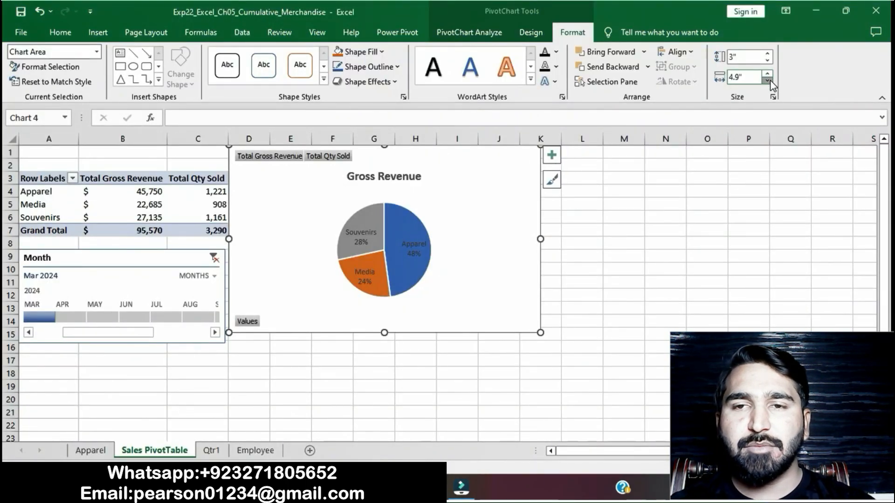
left_click(767, 80)
left_click(768, 80)
left_click(768, 81)
left_click(768, 80)
left_click(768, 80)
left_click(768, 81)
left_click(768, 80)
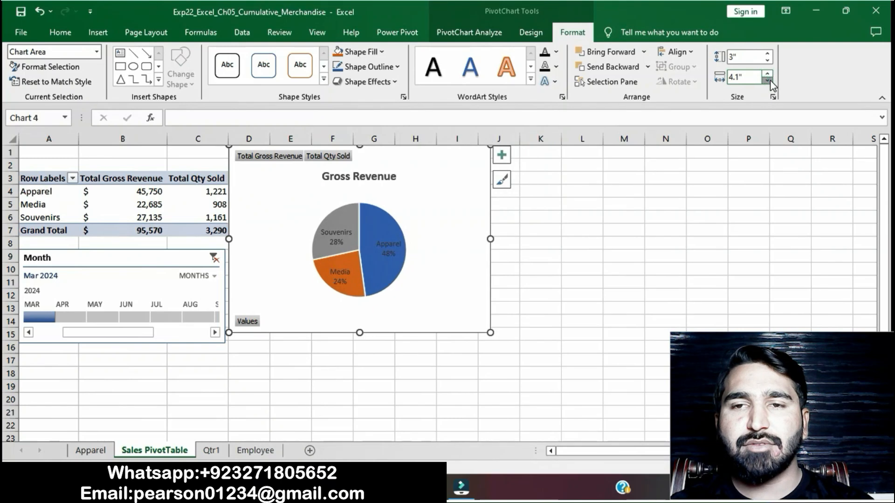
left_click(768, 81)
left_click(768, 81)
left_click(768, 80)
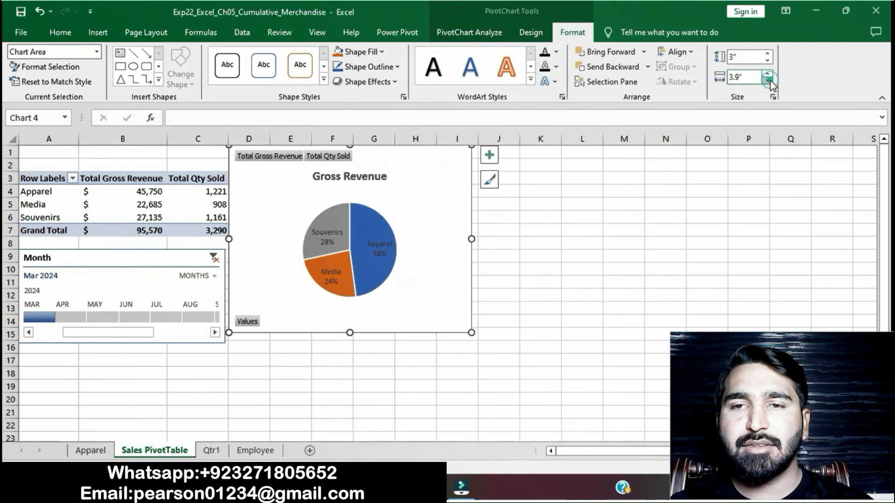
left_click(625, 249)
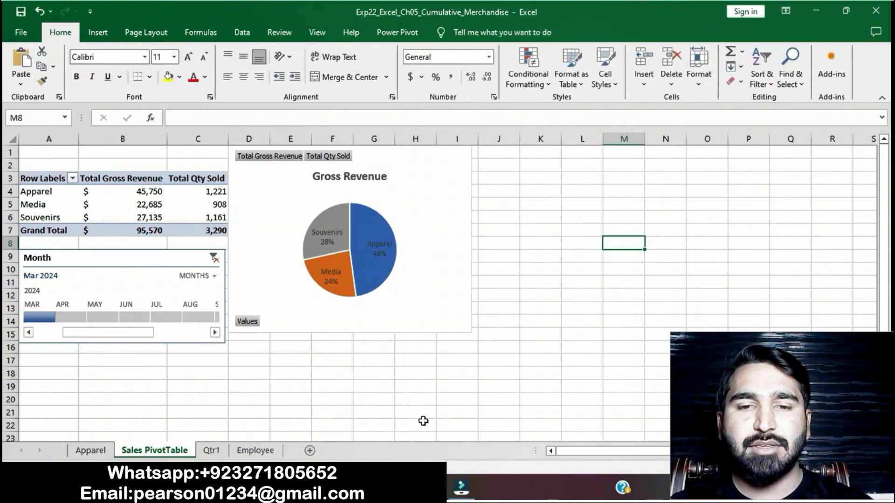
Switch to the Word instructions and clear the yellow highlight from the step 12 text.
key("alt+Tab")
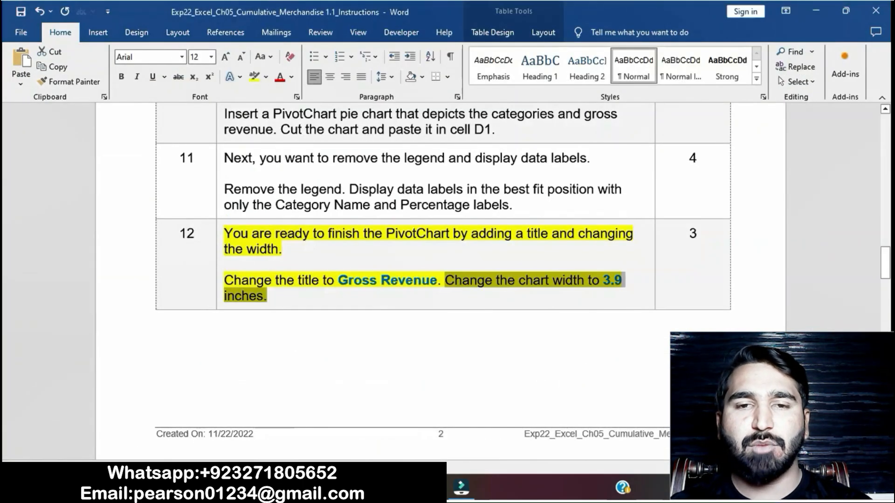
left_click(459, 287)
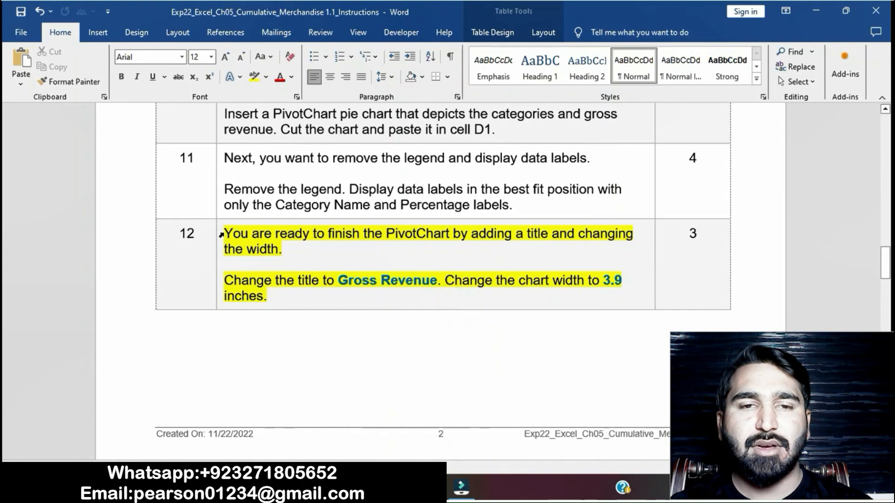
left_click_drag(222, 235, 268, 297)
left_click(276, 213)
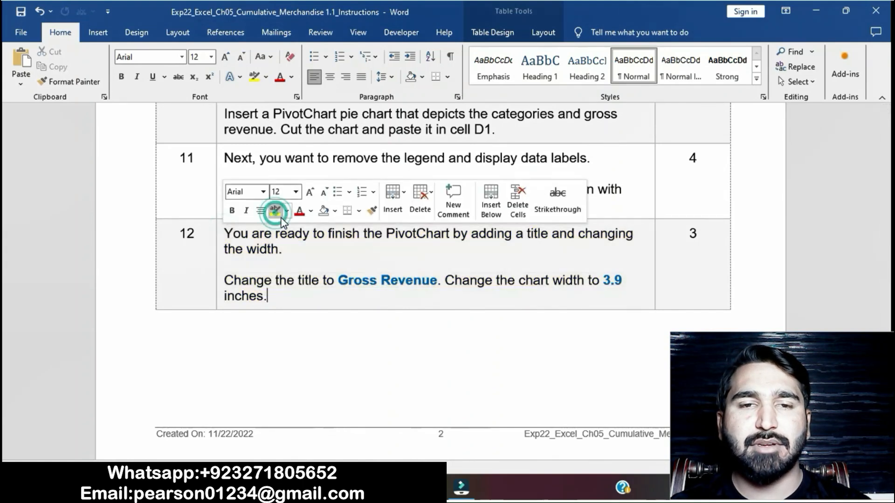
Highlight the step 13 instructions in yellow and select the text "Click or select cell H1 in the Qtr1 worksheet" in them.
scroll(329, 271, "down", 9)
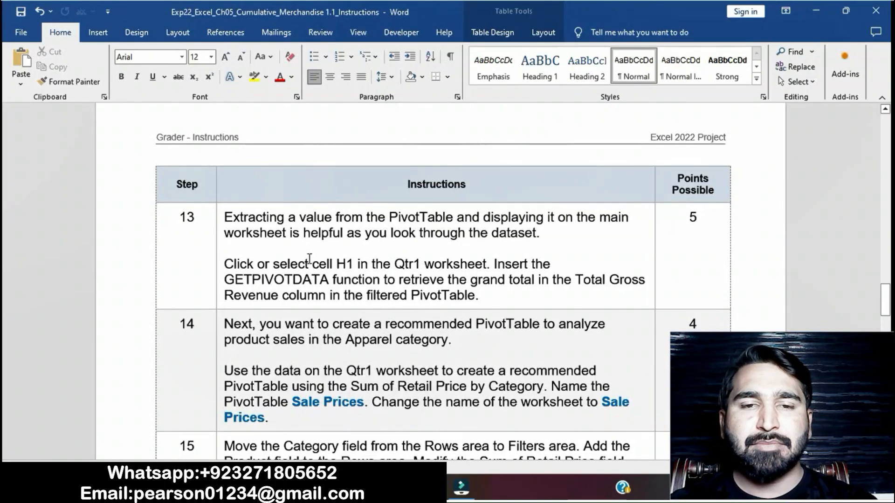
left_click(219, 219)
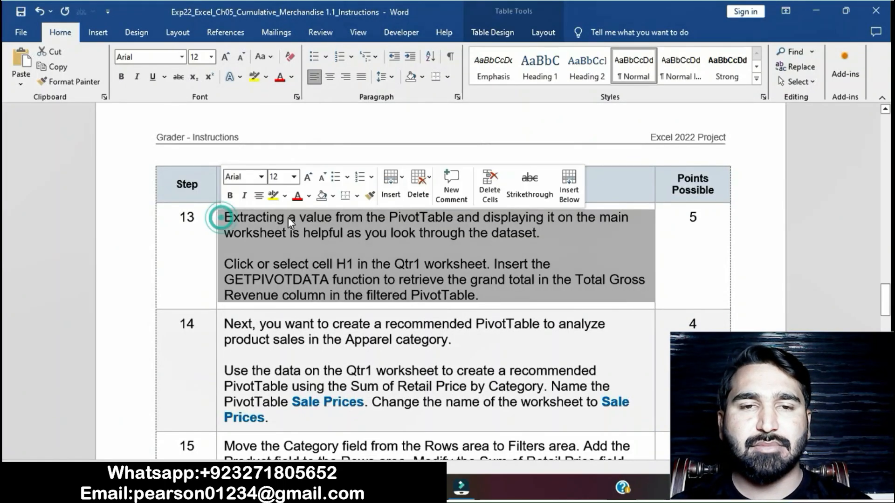
left_click(273, 196)
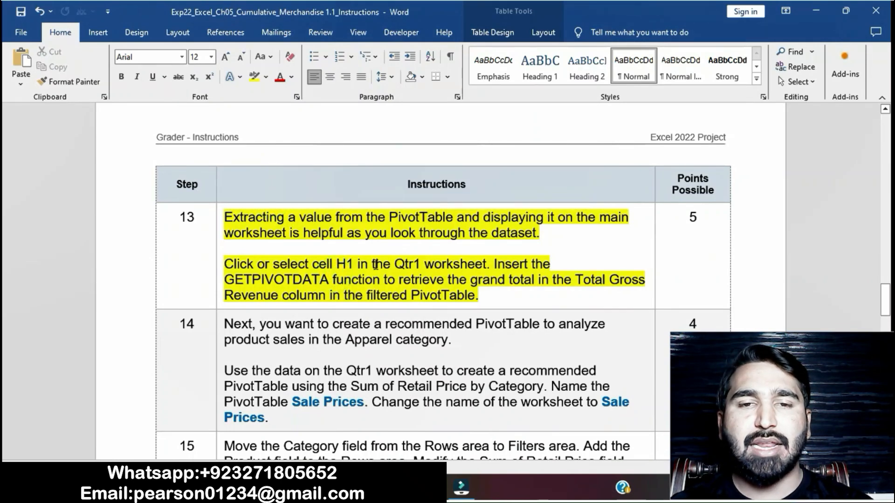
left_click_drag(225, 263, 487, 264)
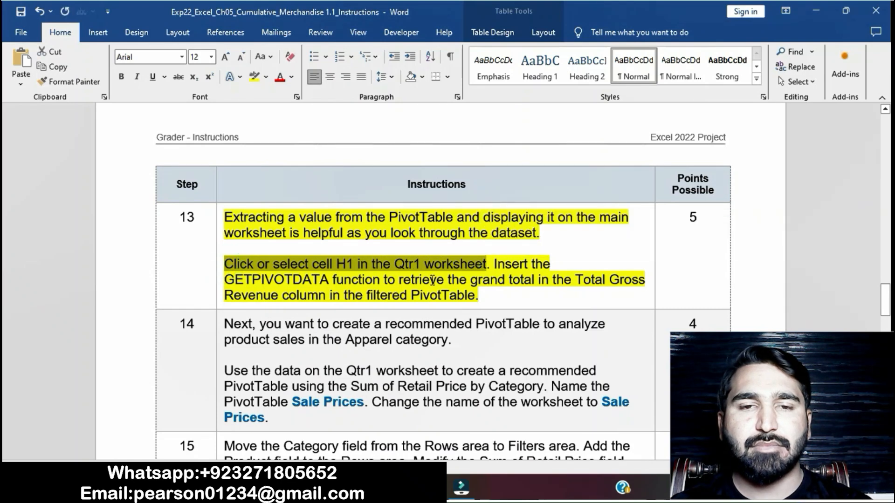
Switch to Excel and select cell H1 on the Qtr1 worksheet.
key("alt+Tab")
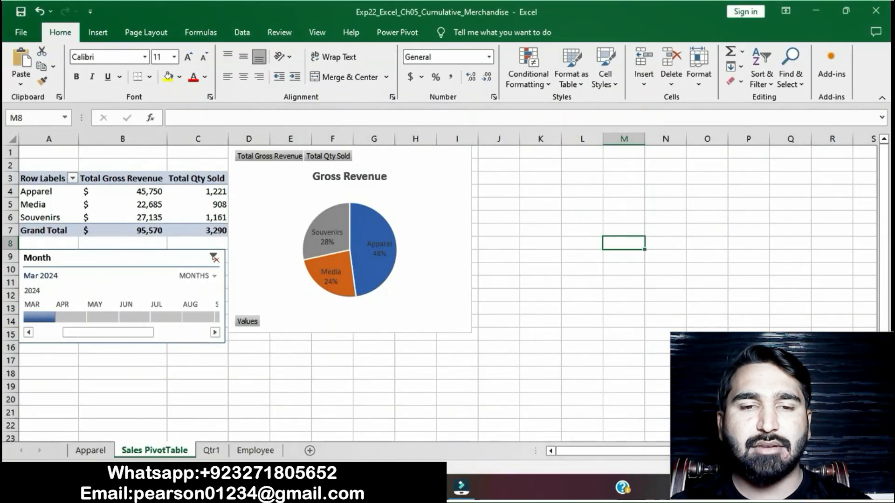
left_click(211, 451)
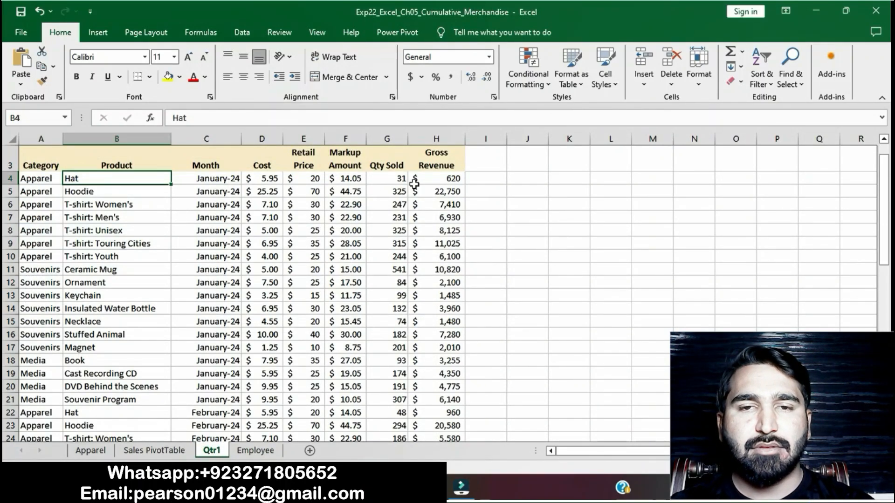
scroll(423, 181, "up", 1)
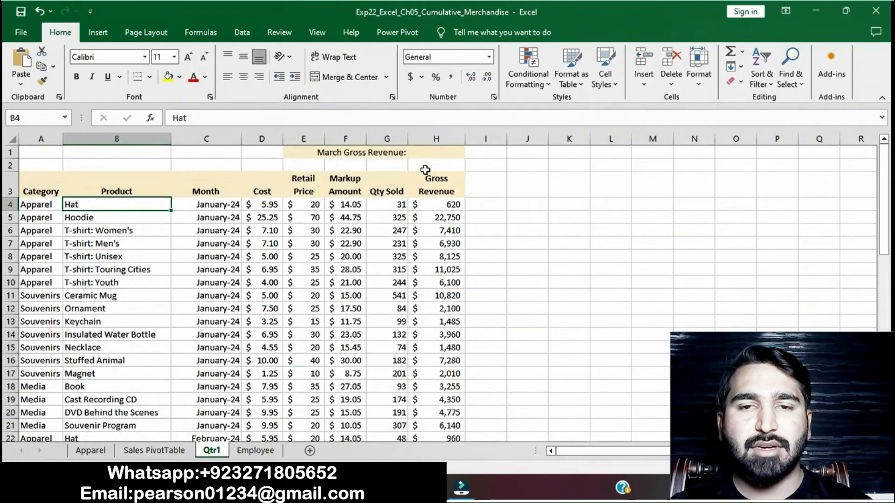
left_click(425, 155)
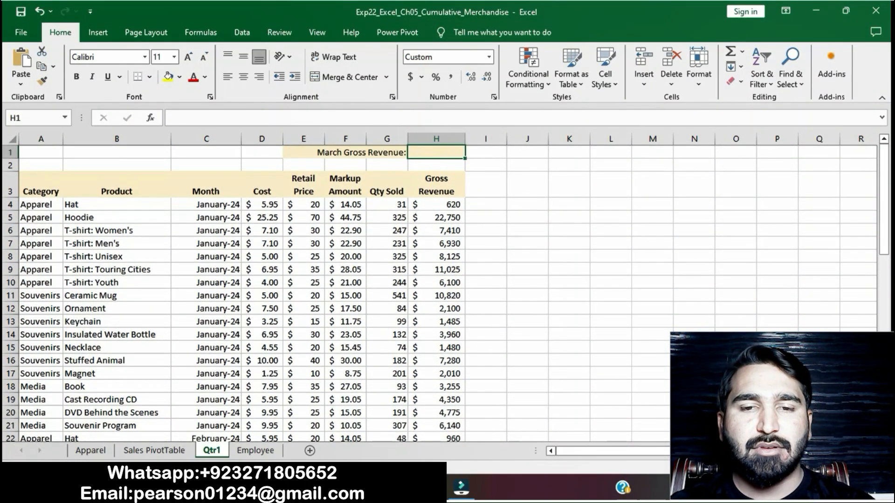
Select the GETPIVOTDATA instruction in Word's step 13, and in Excel's cell H1 reference the Total Gross Revenue grand total from the Sales PivotTable sheet.
key("alt+Tab")
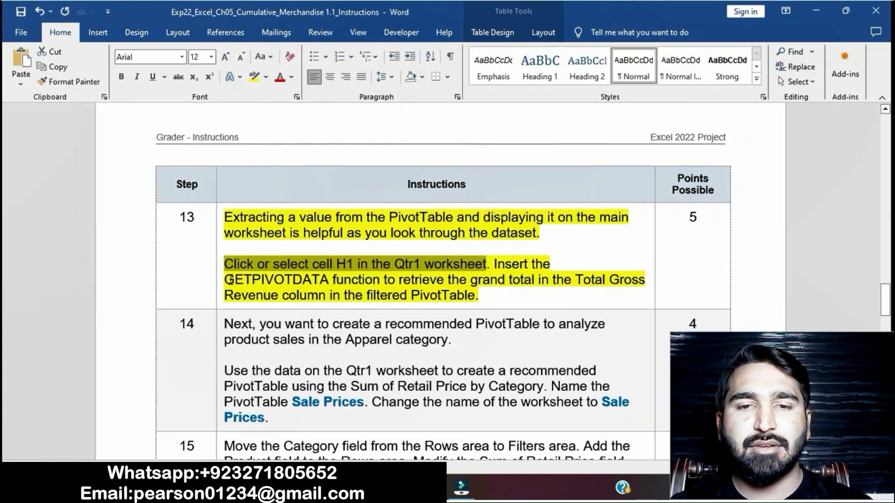
left_click_drag(232, 279, 585, 290)
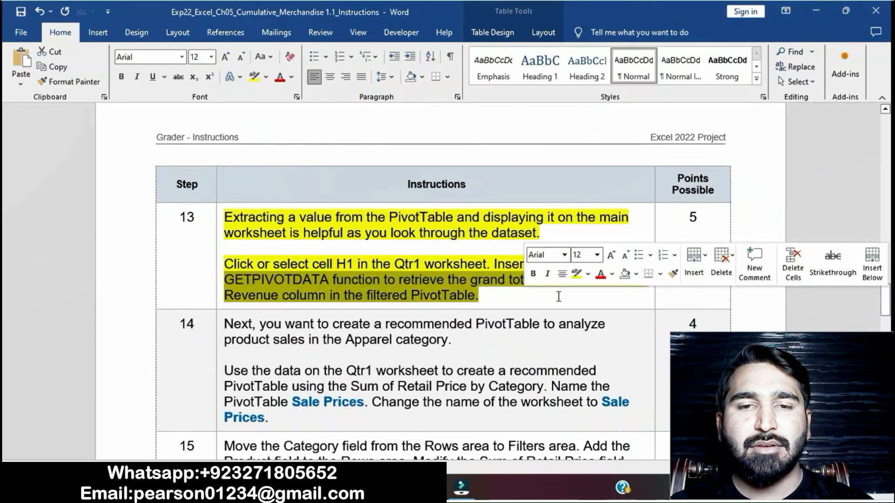
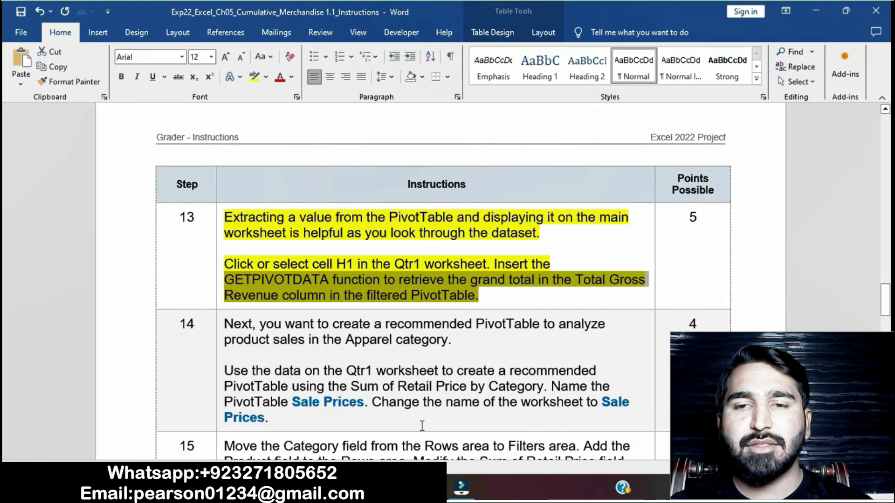
key("alt+Tab")
type("=")
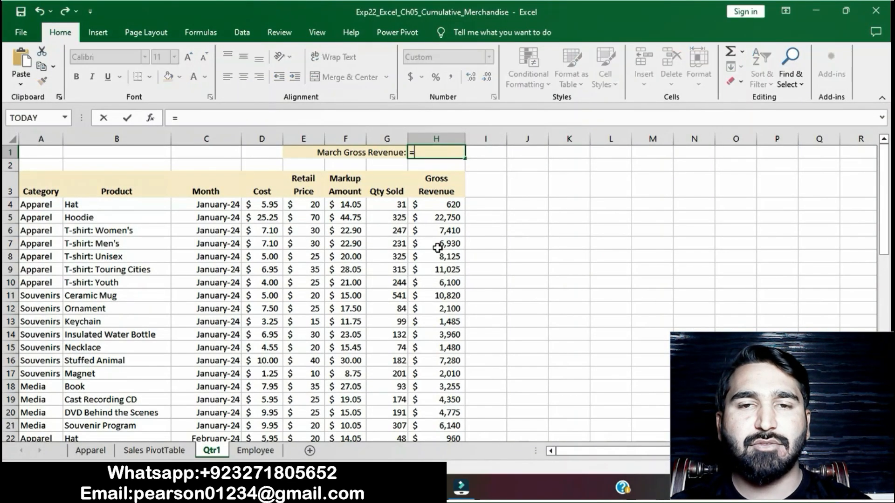
left_click(178, 450)
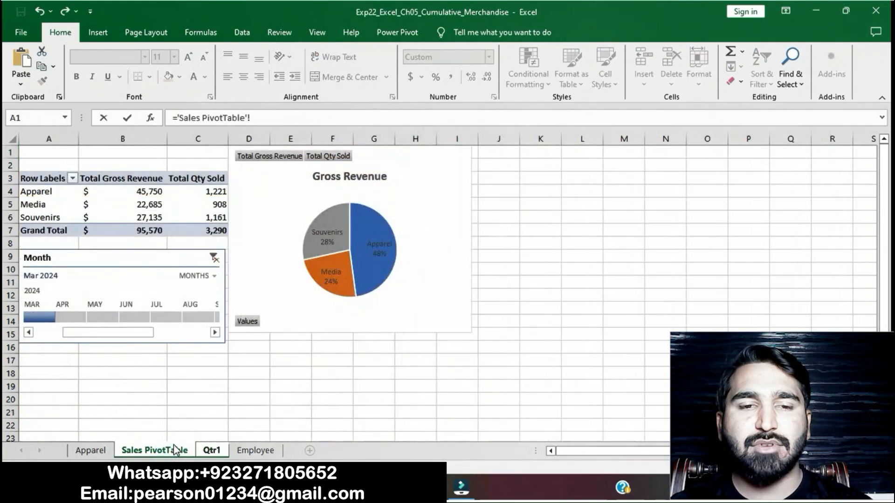
left_click(139, 232)
key("Return")
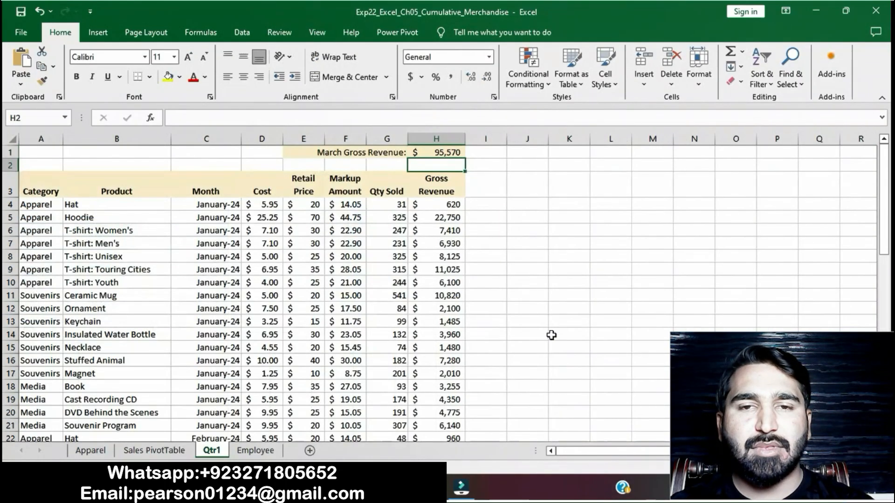
Switch to the Word instructions and clear the yellow highlight from the step 13 text.
key("alt+Tab")
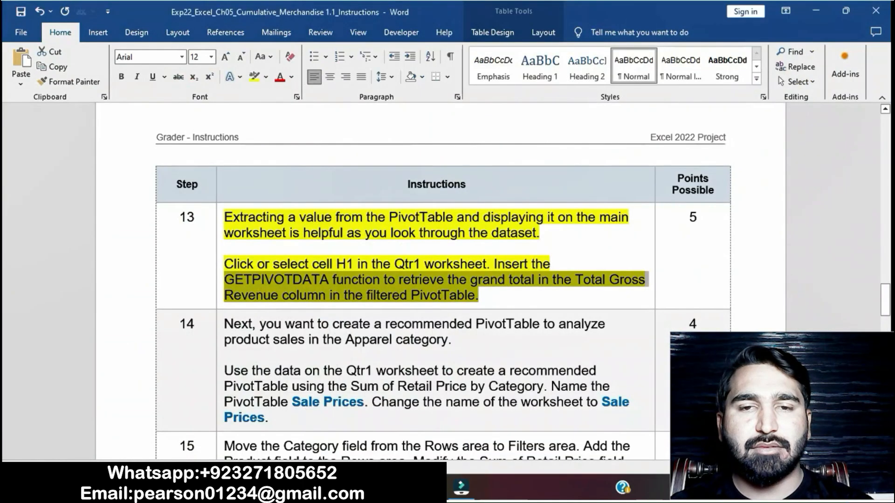
left_click(435, 283)
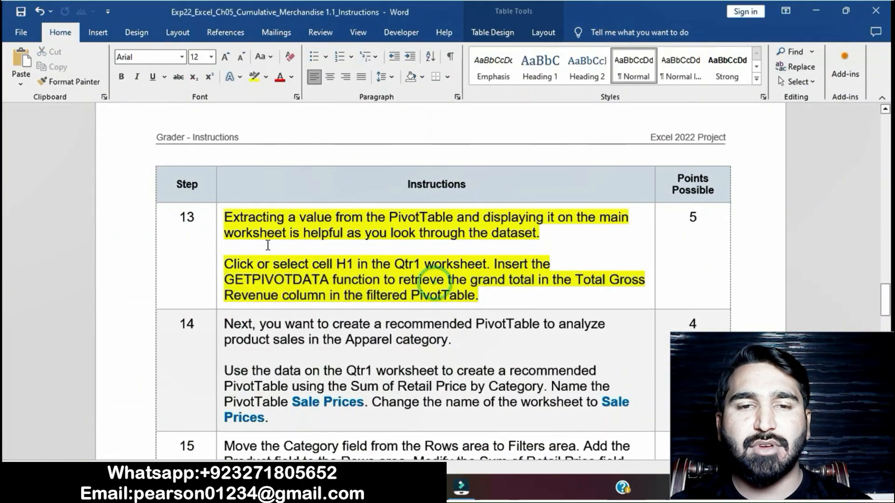
left_click(221, 220)
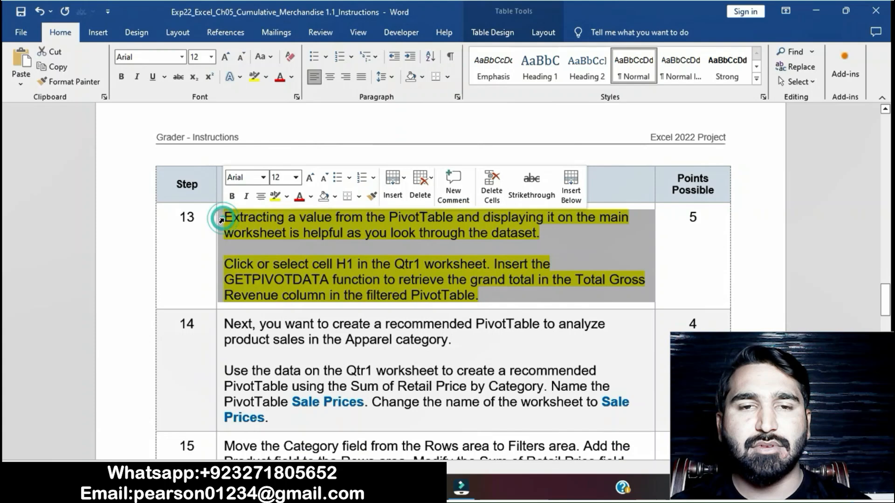
left_click(275, 201)
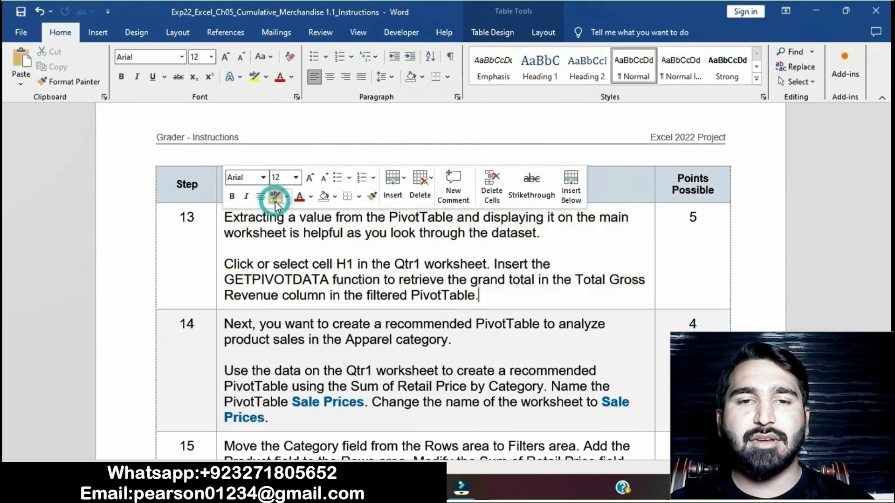
left_click(410, 284)
Highlight the step 14 instructions in yellow and select the sentence about creating a recommended PivotTable from the Qtr1 data.
scroll(410, 286, "down", 3)
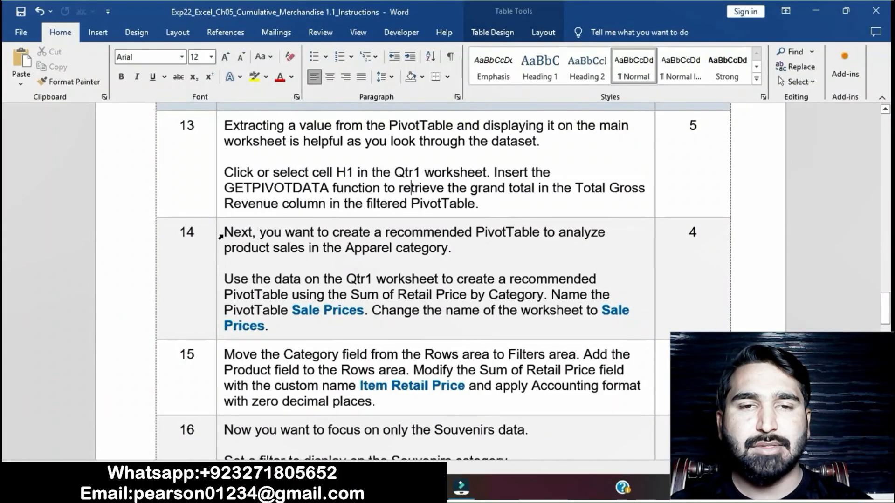
left_click(221, 237)
left_click(273, 213)
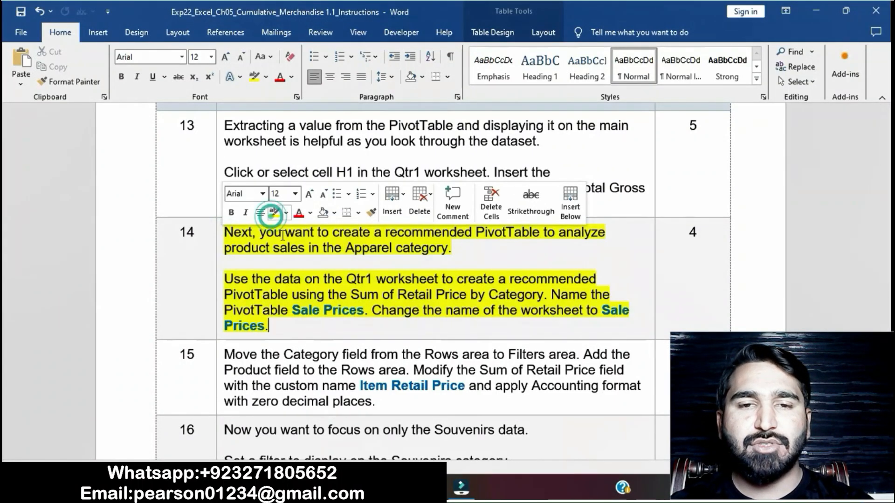
left_click_drag(226, 280, 391, 281)
left_click_drag(450, 283, 552, 294)
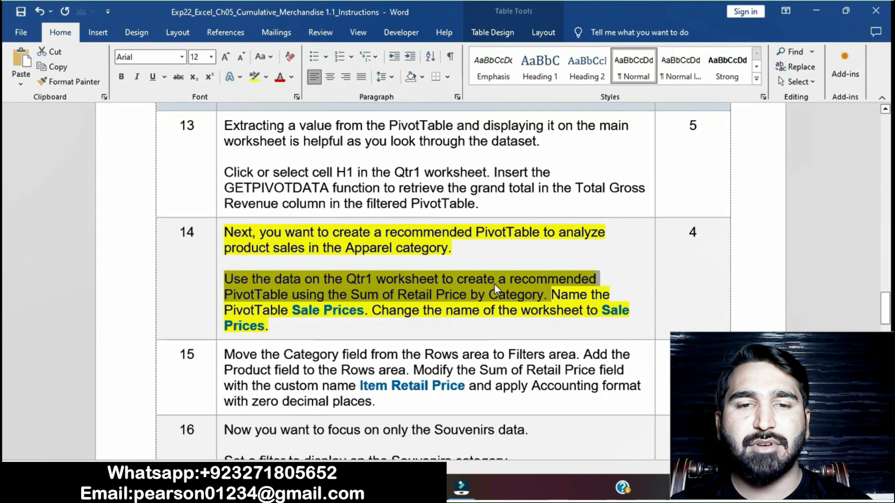
Switch to Excel and create the recommended PivotTable Sum of Retail Price by Category from the Qtr1 worksheet data.
key("alt+Tab")
left_click(382, 303)
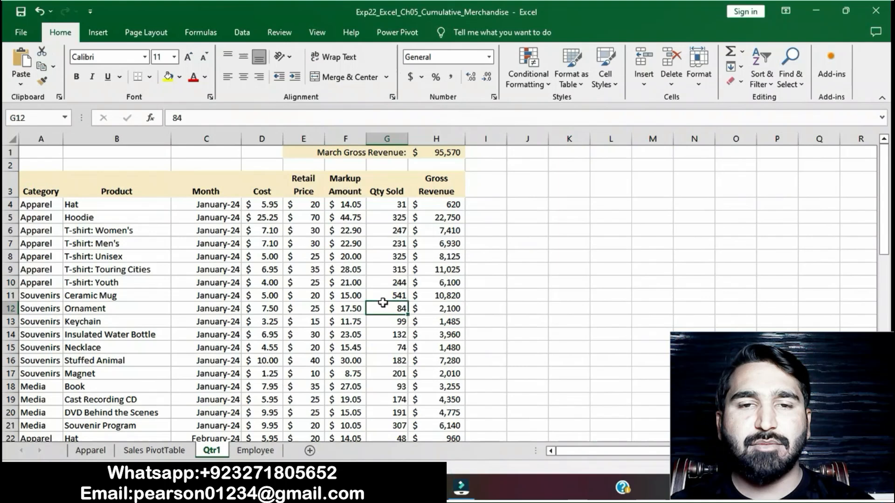
left_click(98, 33)
left_click(77, 70)
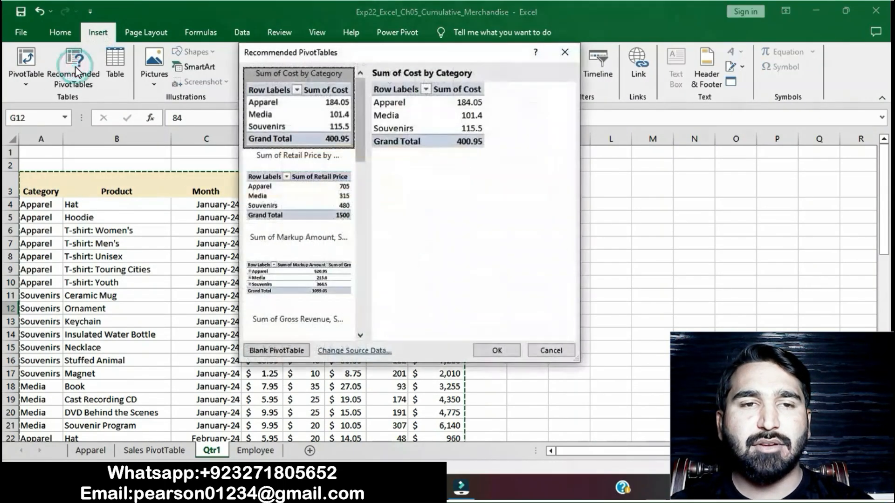
left_click(298, 183)
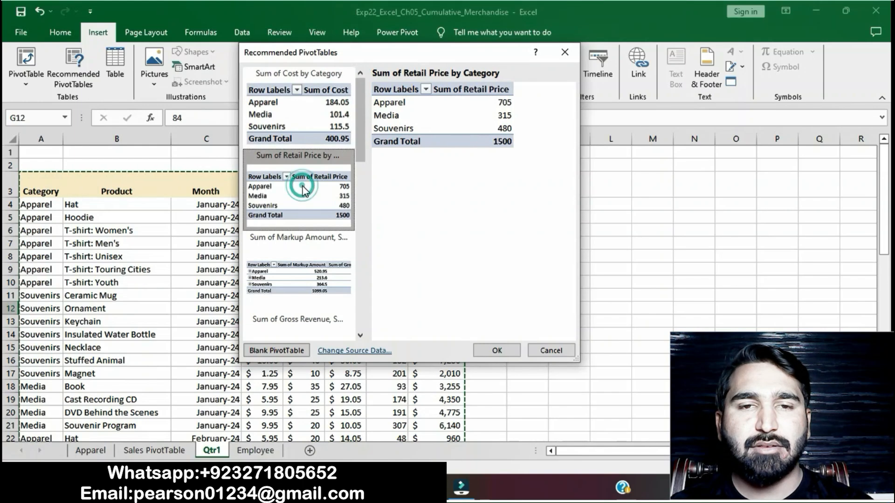
left_click(500, 349)
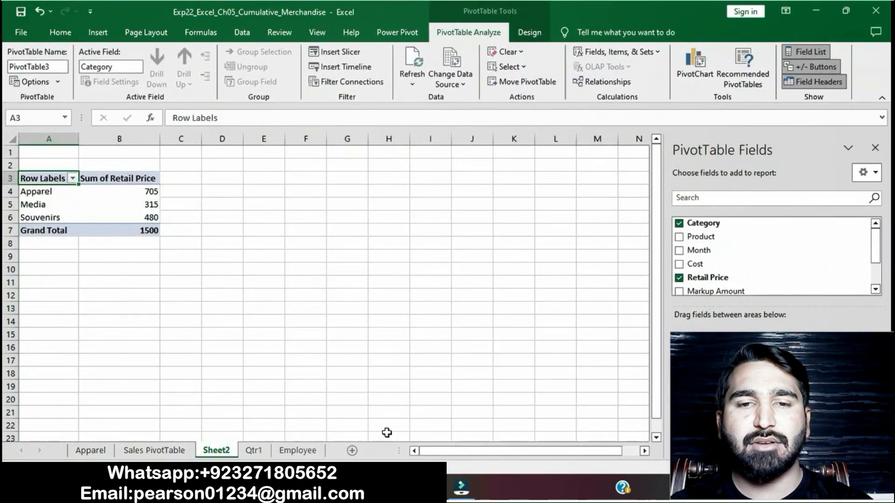
Copy the name Sale Prices from Word's step 14 and use it to name the new PivotTable in Excel.
key("alt+Tab")
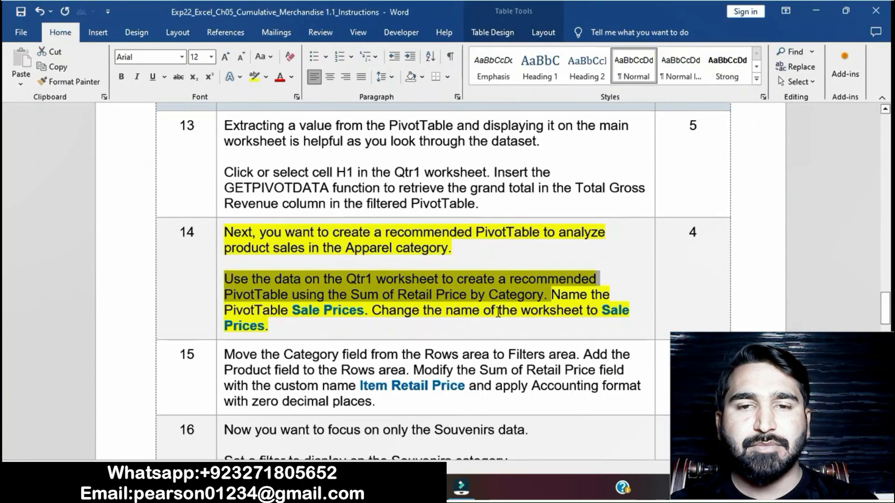
left_click(530, 310)
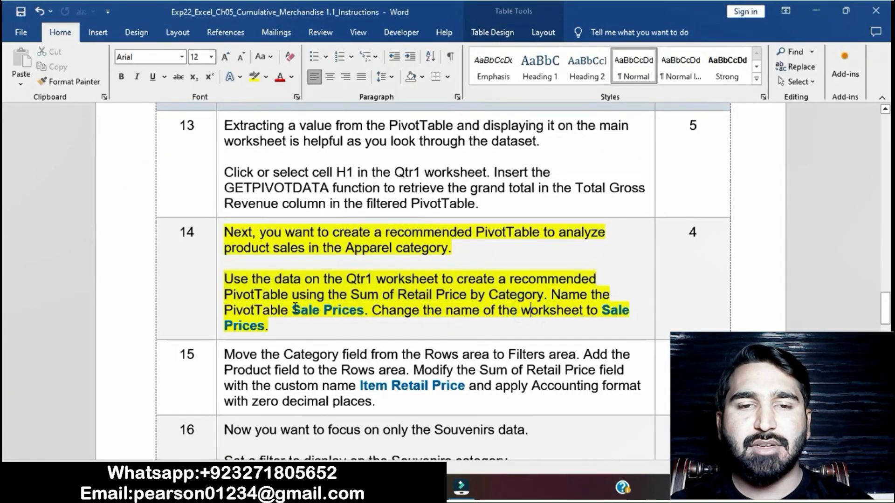
left_click_drag(293, 310, 362, 311)
key("ctrl+c")
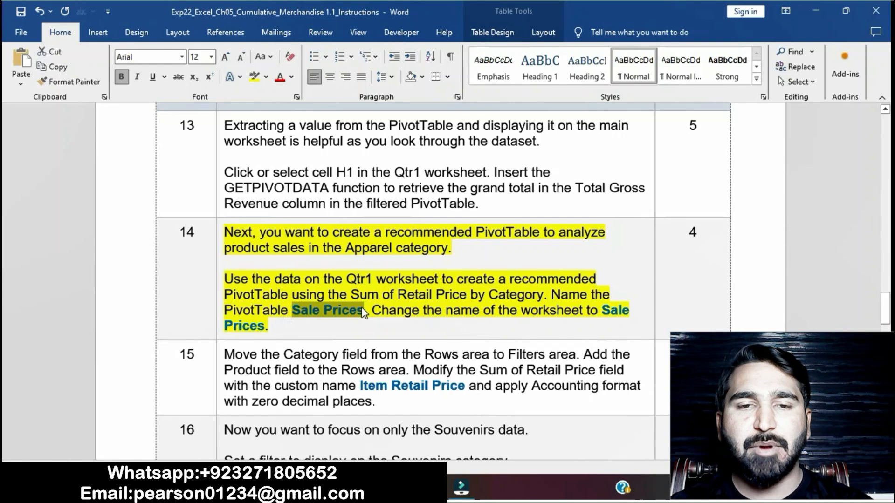
key("alt+Tab")
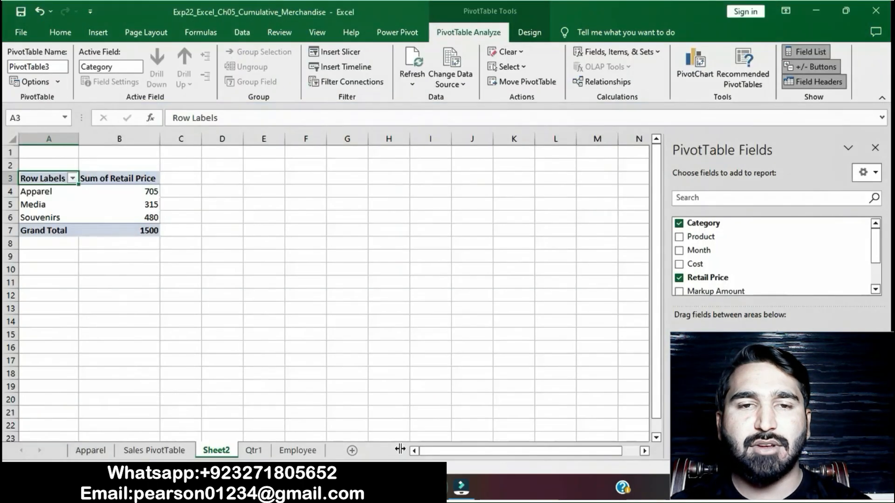
double_click(62, 66)
key("ctrl+v")
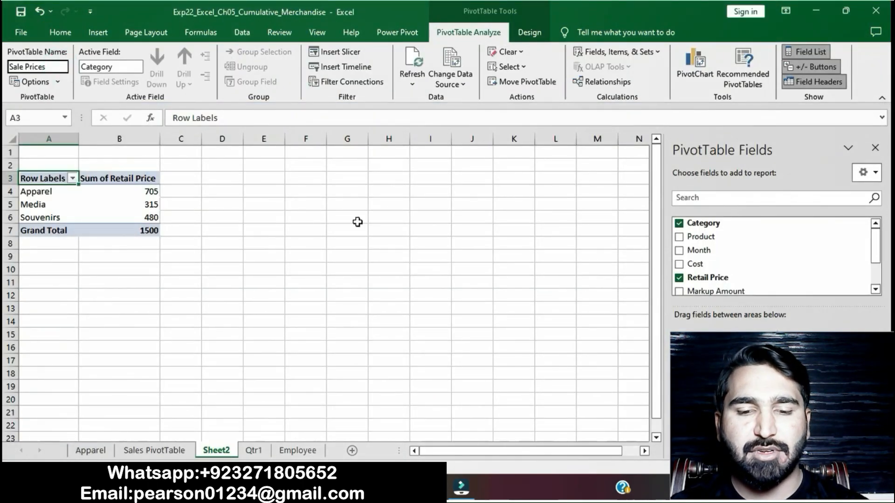
left_click(518, 332)
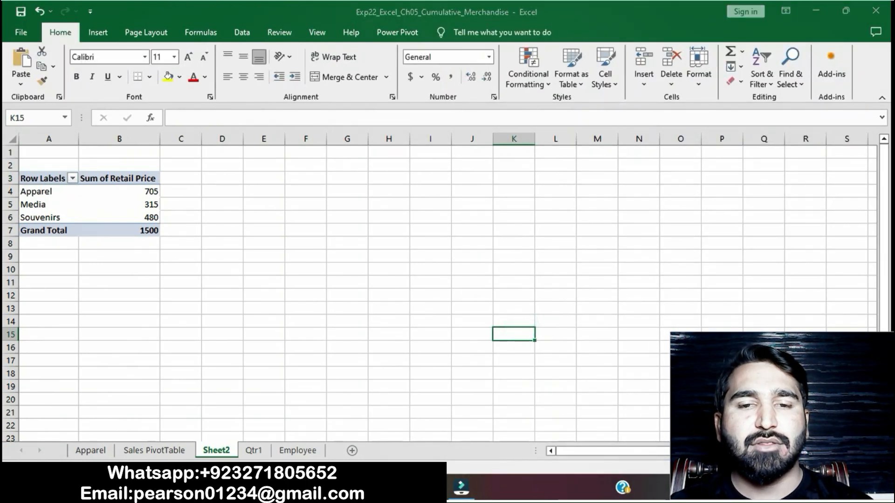
Select the worksheet name in Word's step 14, and rename Sheet2 in Excel as Sale Prices.
key("alt+Tab")
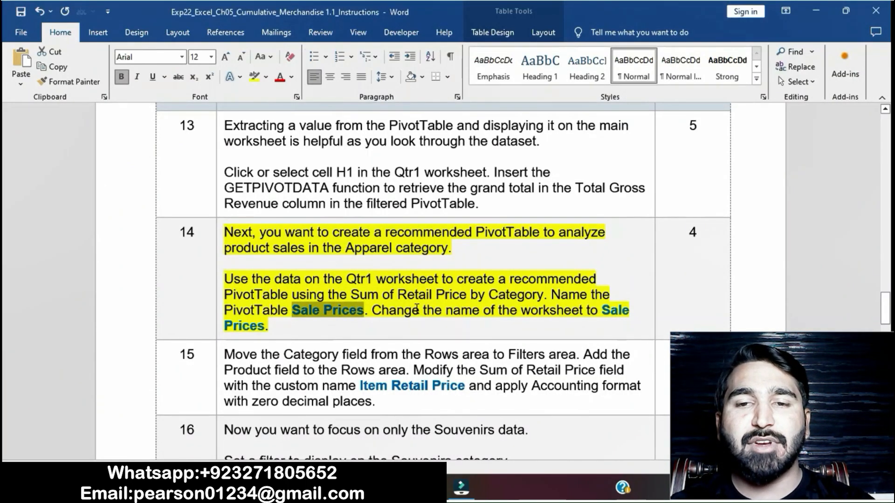
left_click_drag(602, 311, 264, 324)
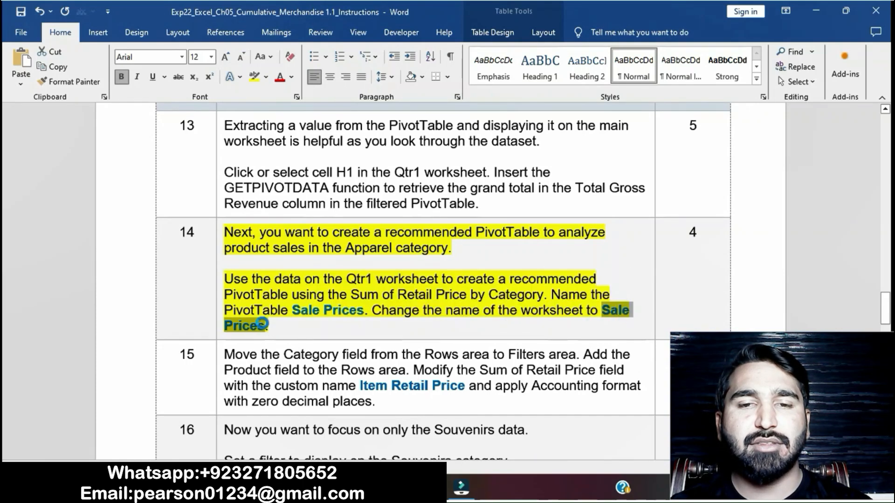
key("alt+Tab")
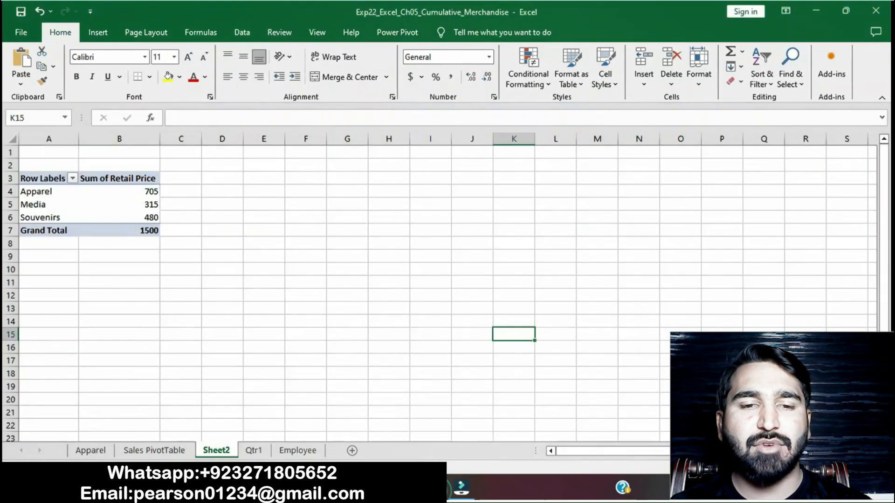
right_click(228, 450)
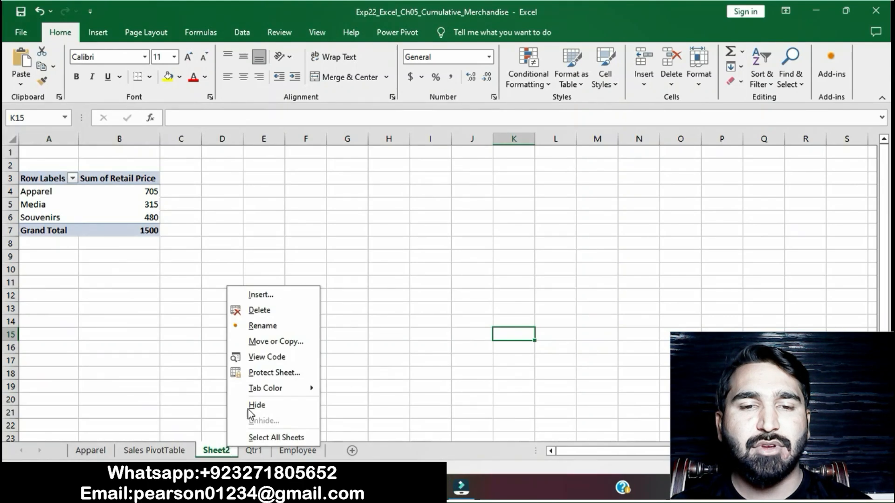
left_click(265, 326)
type("Sale Prices")
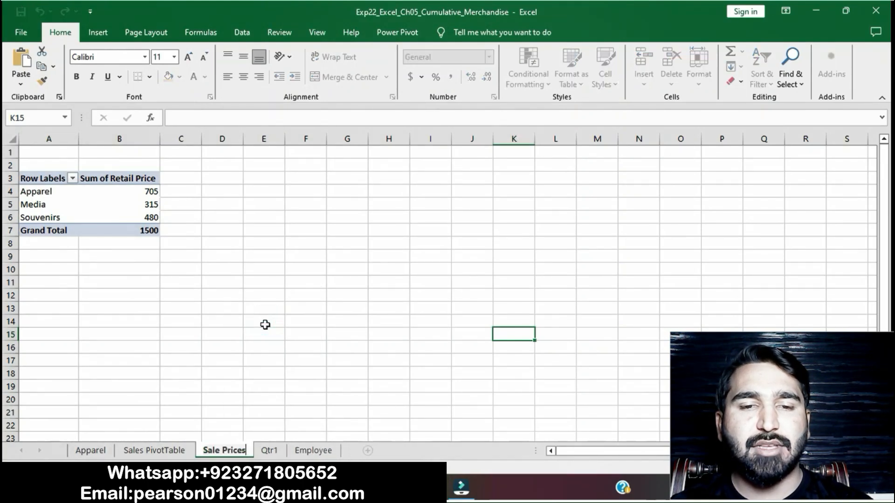
left_click(266, 325)
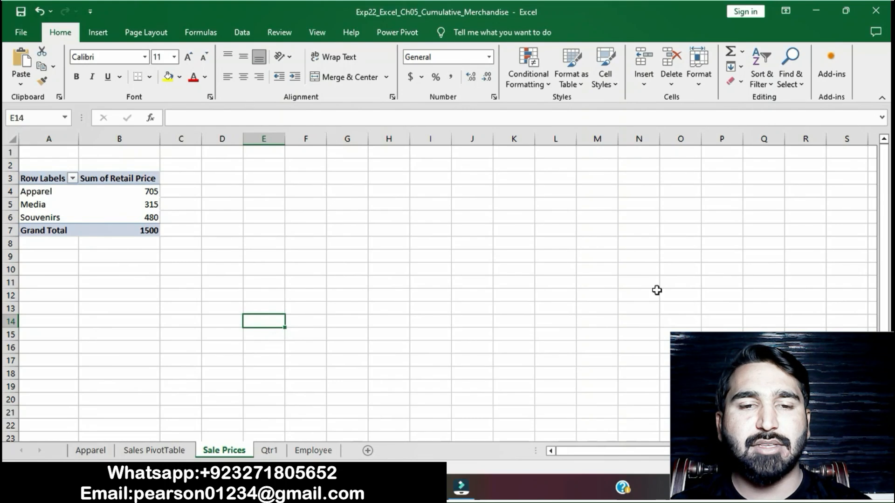
Switch to the Word instructions and clear the yellow highlight from the step 14 text.
left_click(406, 488)
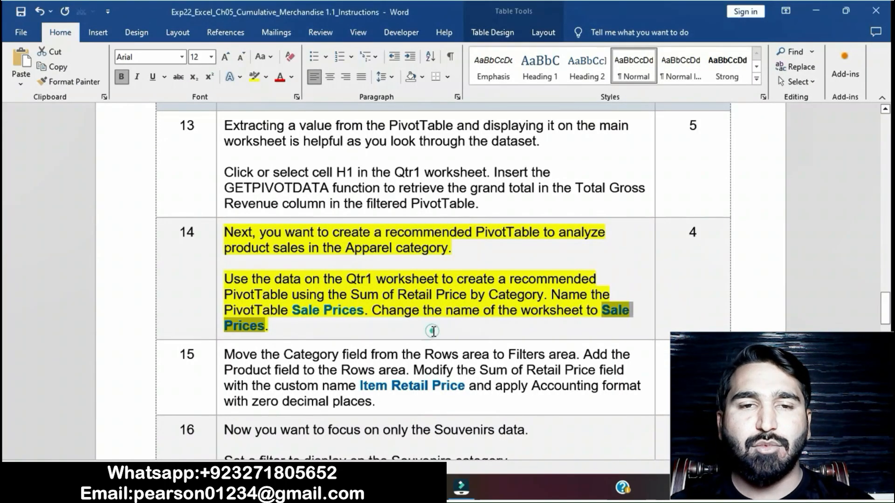
left_click(433, 331)
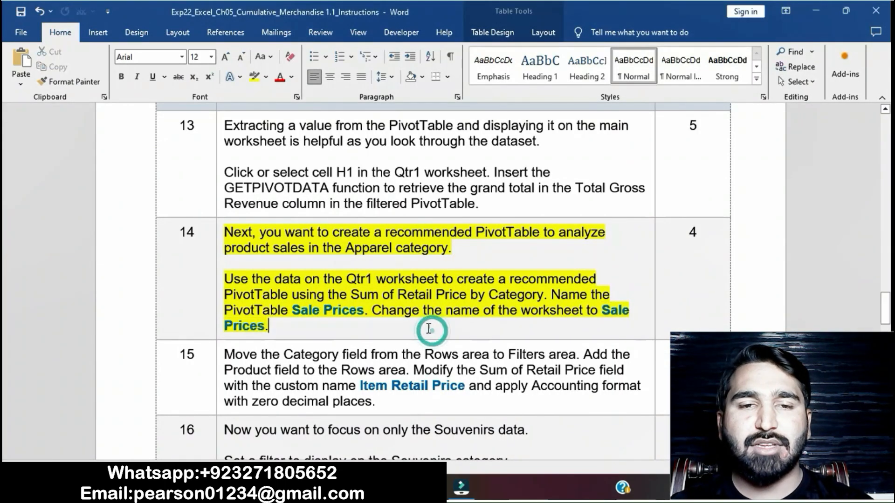
left_click(218, 234)
left_click(271, 212)
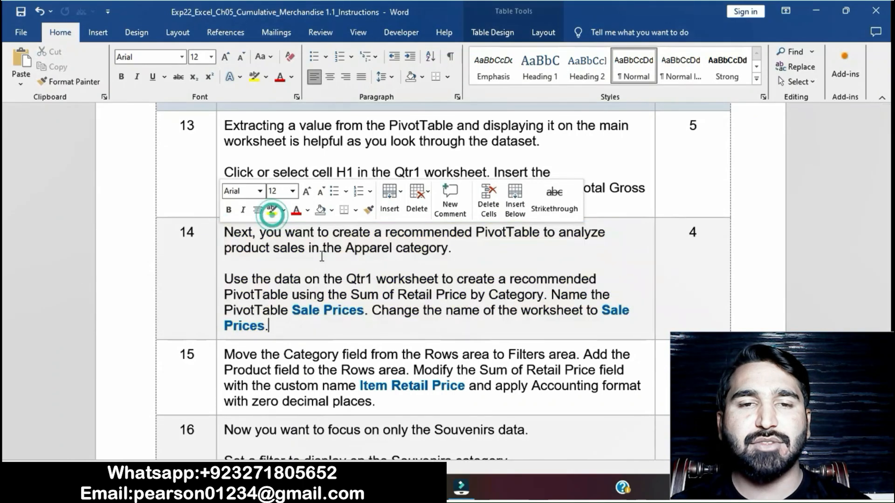
Highlight the step 15 instructions in yellow and select the text "Category field from the Rows area to Filters area" in them.
scroll(354, 283, "down", 3)
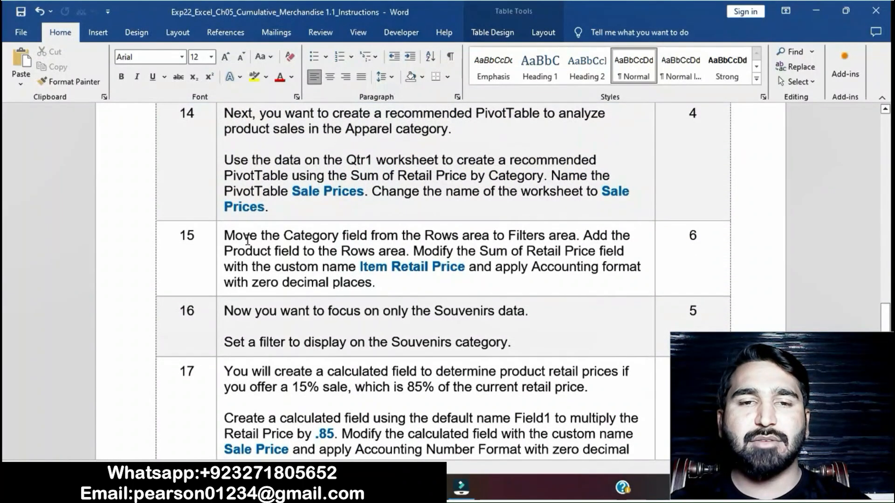
left_click(217, 240)
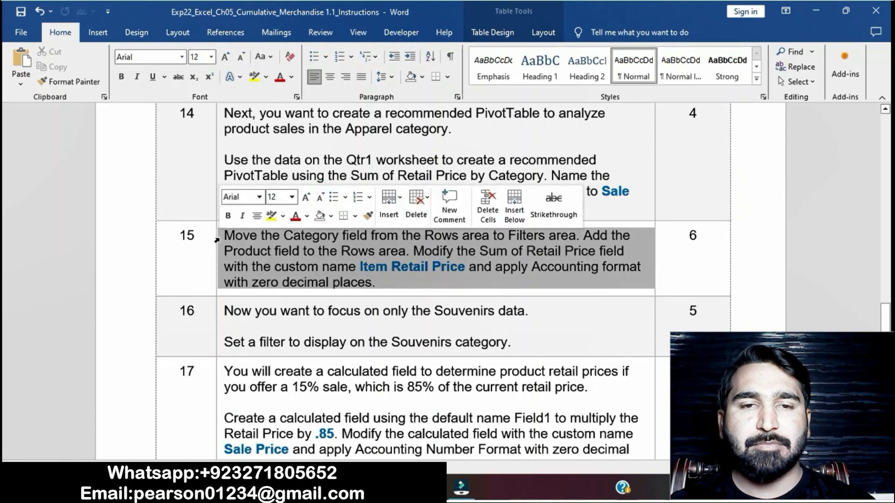
left_click(270, 216)
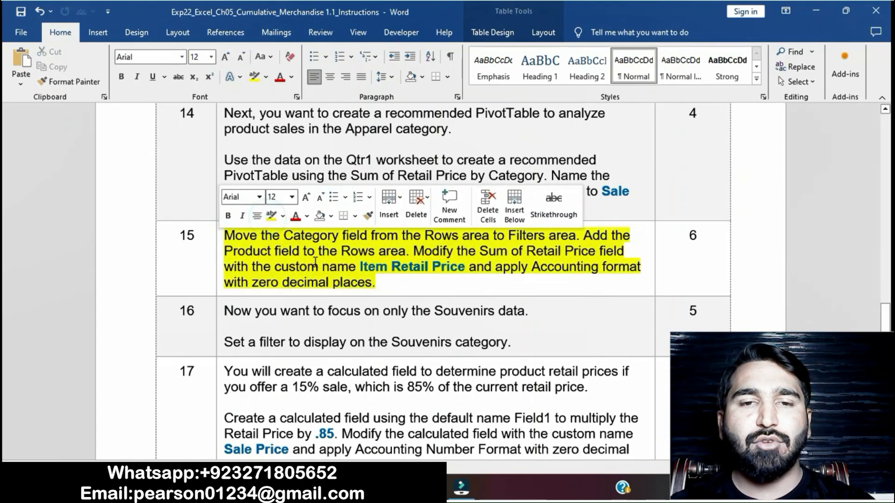
left_click_drag(283, 236, 576, 239)
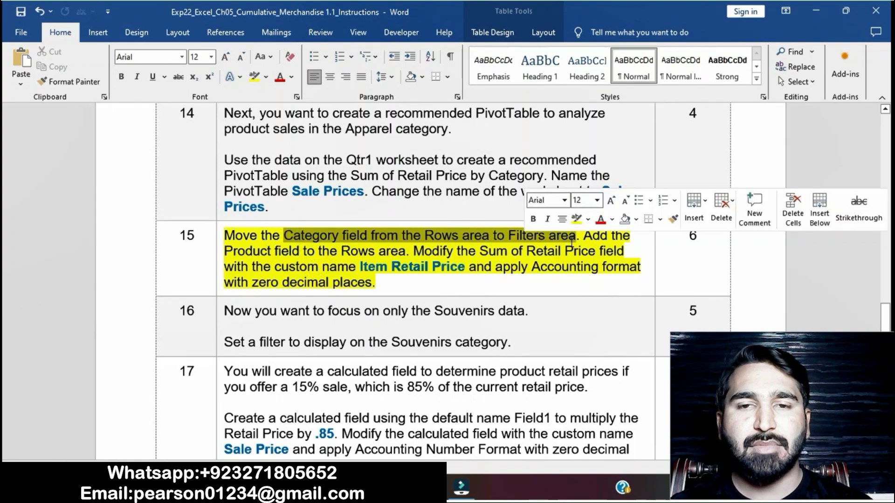
Switch to Excel and move the Category field of the Sale Prices PivotTable from the Rows area to the Filters area.
left_click(458, 455)
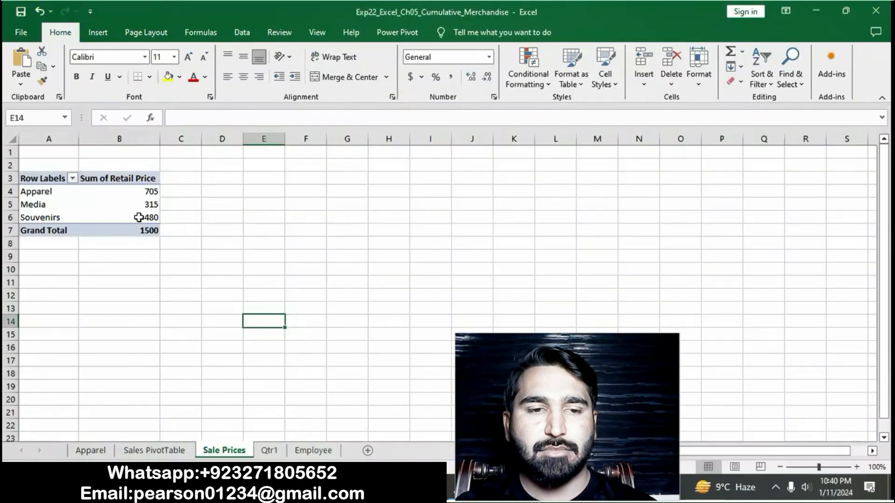
left_click(124, 203)
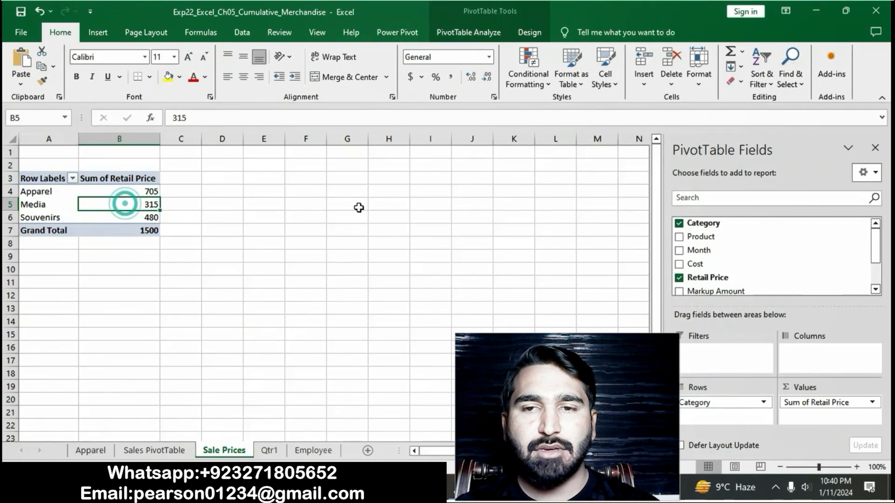
left_click_drag(717, 403, 732, 352)
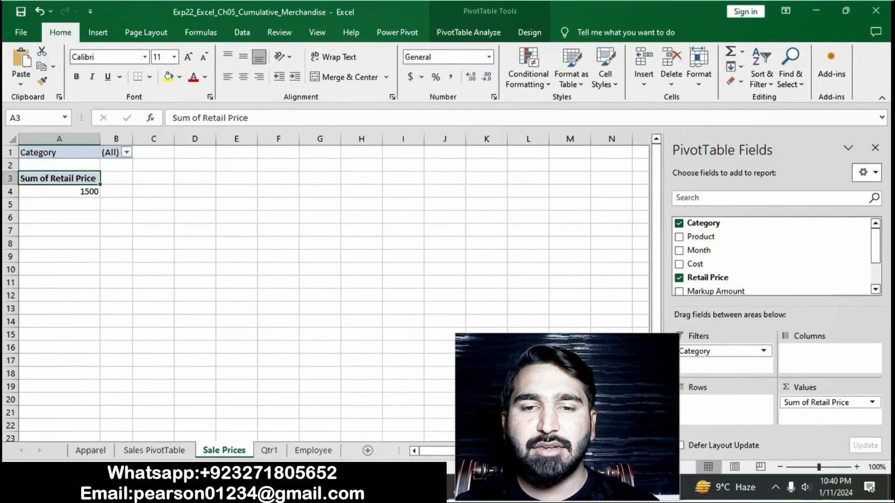
Select "Product field to the Rows area" in Word's step 15, and add the Product field to the Sale Prices PivotTable's Rows area in Excel.
key("alt+Tab")
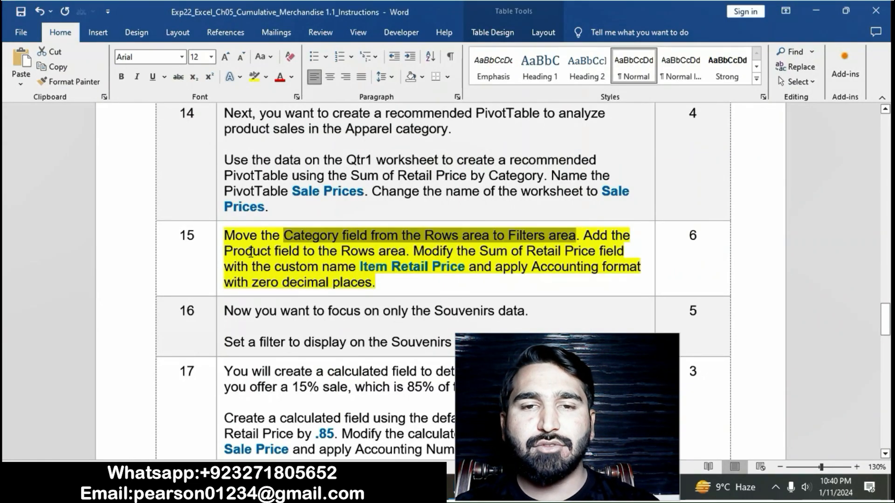
left_click_drag(223, 250, 405, 251)
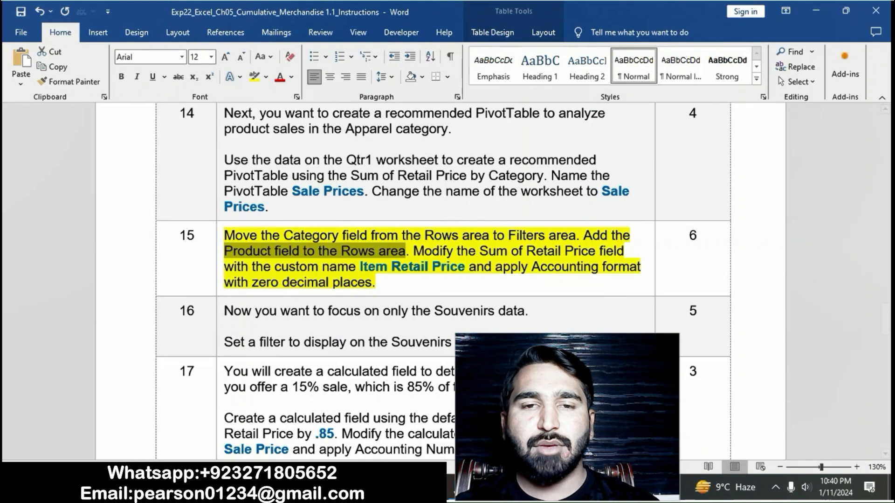
key("alt+Tab")
left_click_drag(730, 239, 707, 403)
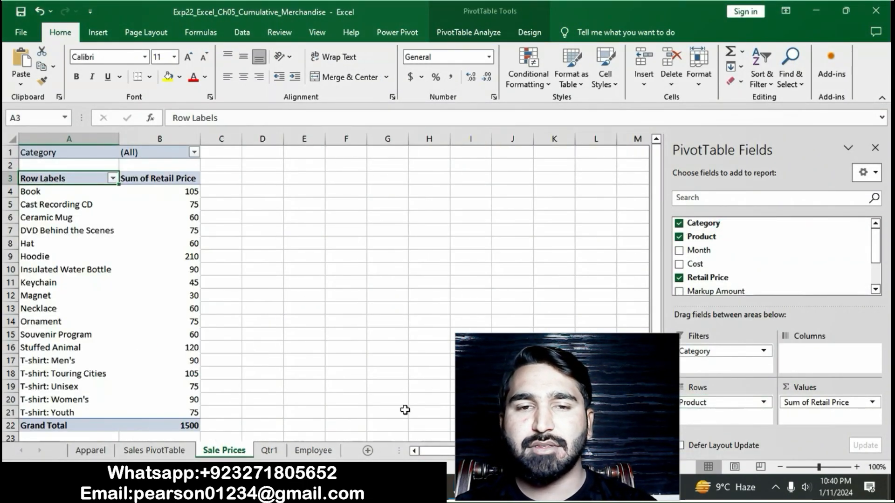
Switch to the Word instructions and copy the custom name Item Retail Price from step 15.
key("alt+Tab")
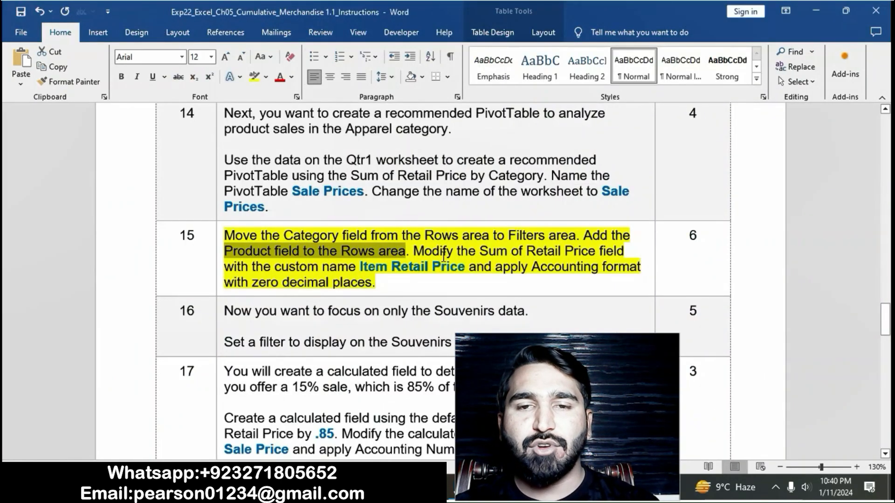
left_click_drag(493, 253, 460, 268)
key("ctrl+c")
left_click(391, 273)
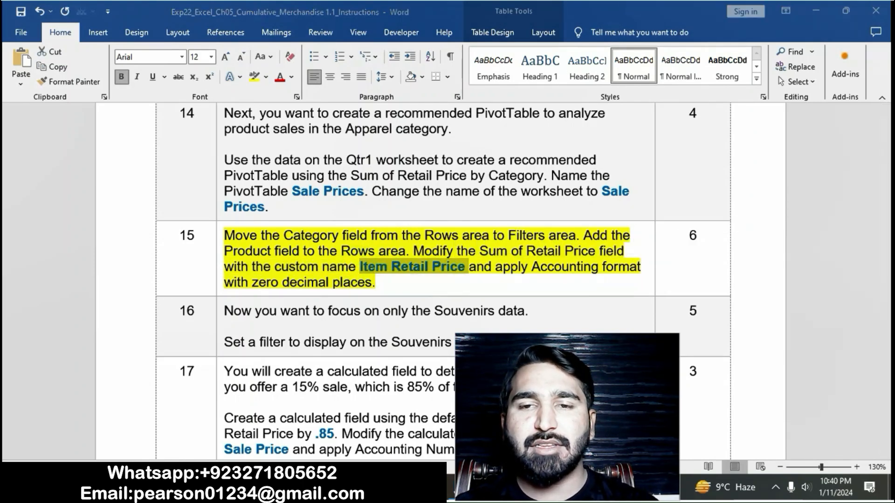
Switch to Excel and set the custom name of the Sum of Retail Price value field to Item Retail Price.
key("alt+Tab")
left_click(868, 402)
left_click(862, 388)
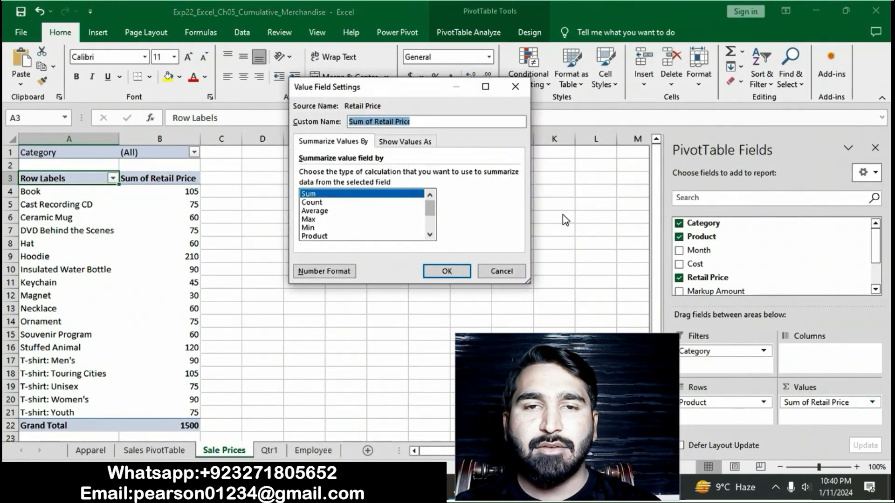
key("ctrl+v")
left_click(448, 269)
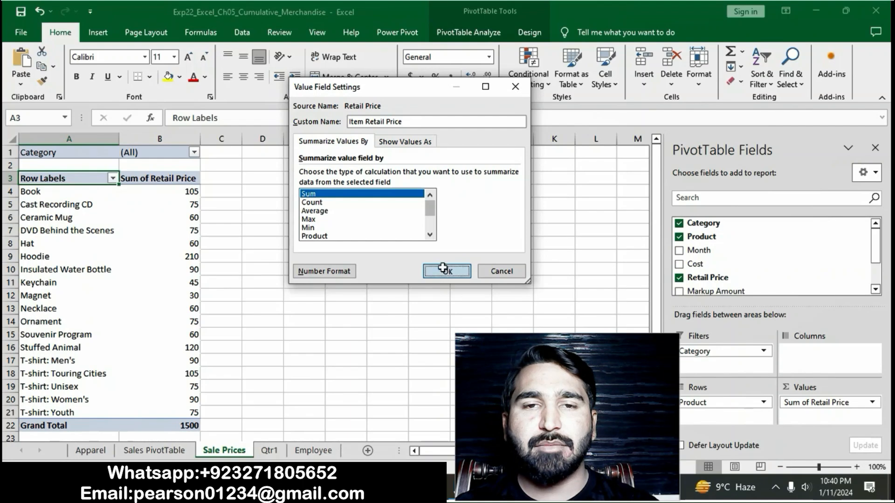
Select the Accounting format instruction in Word's step 15, and format the Item Retail Price field in Excel as Accounting with 0 decimal places.
key("alt+Tab")
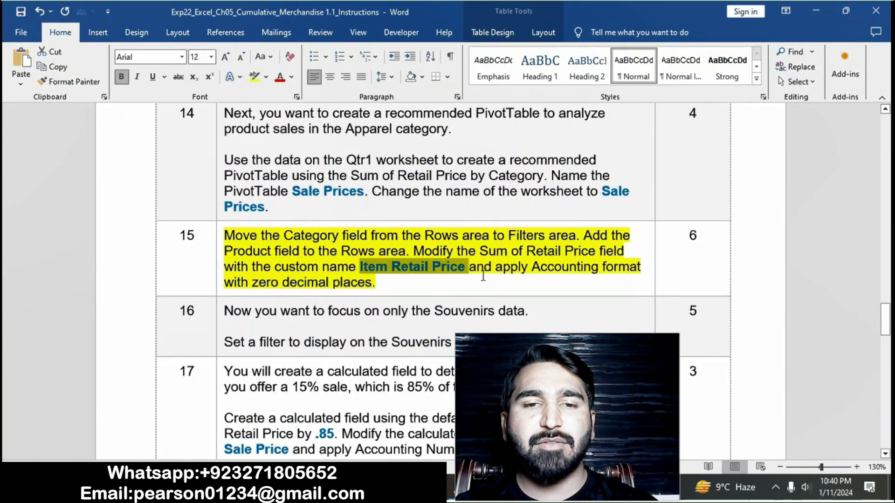
left_click_drag(496, 271, 396, 300)
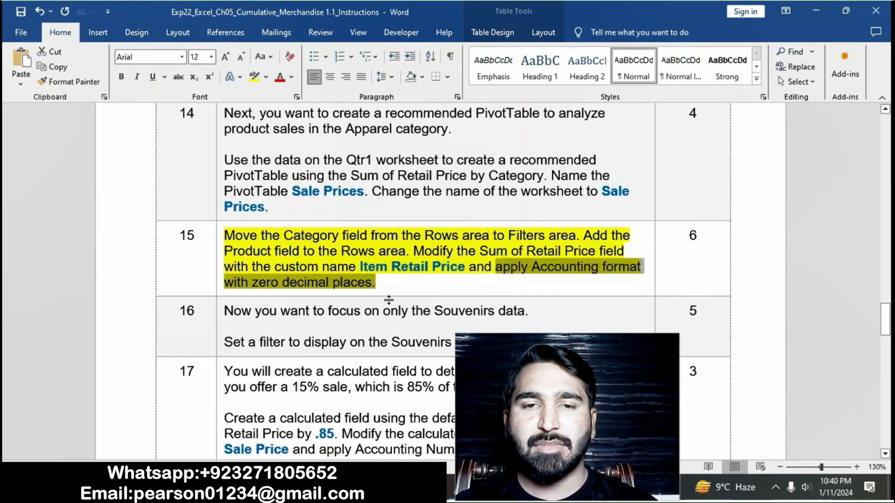
key("alt+Tab")
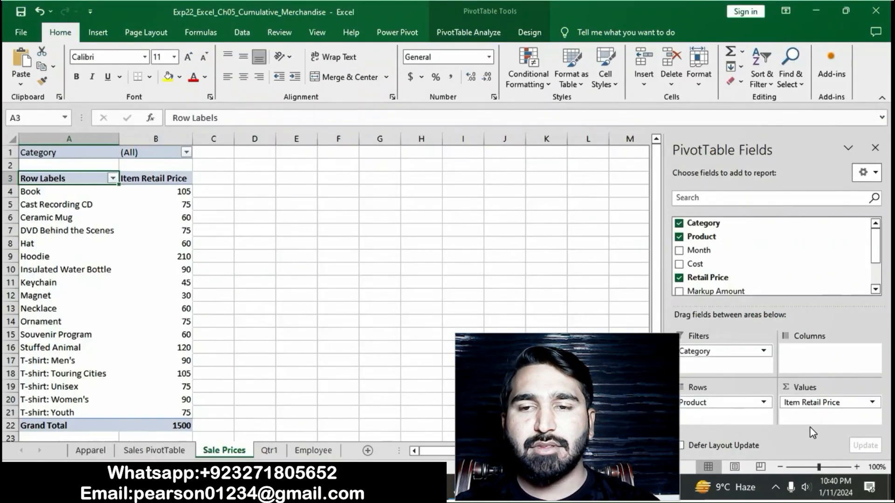
left_click(867, 402)
left_click(862, 396)
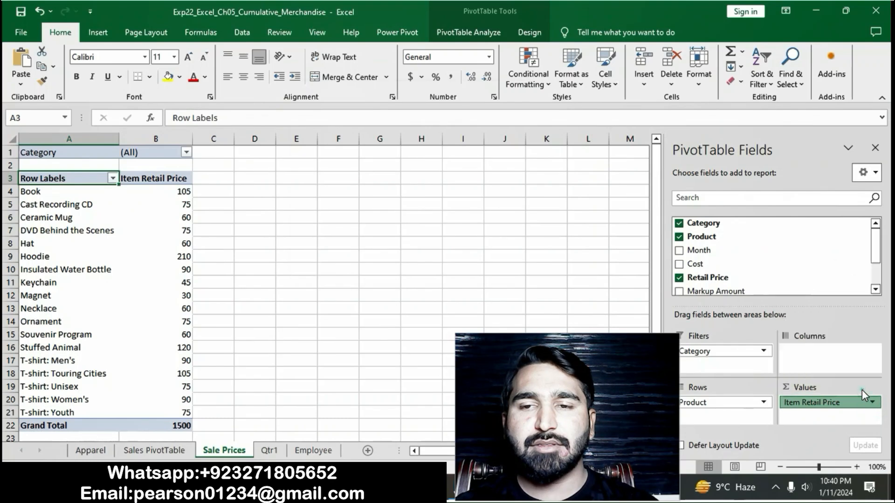
left_click(332, 269)
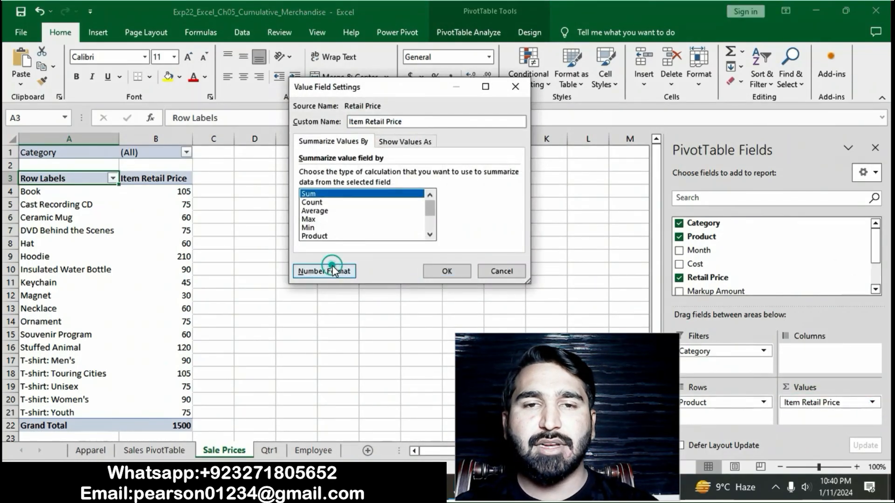
left_click(272, 117)
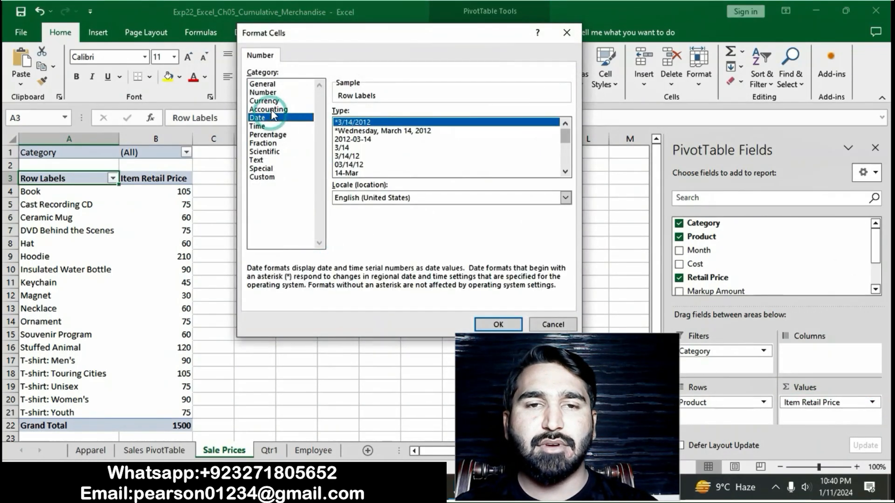
left_click(270, 110)
left_click(421, 115)
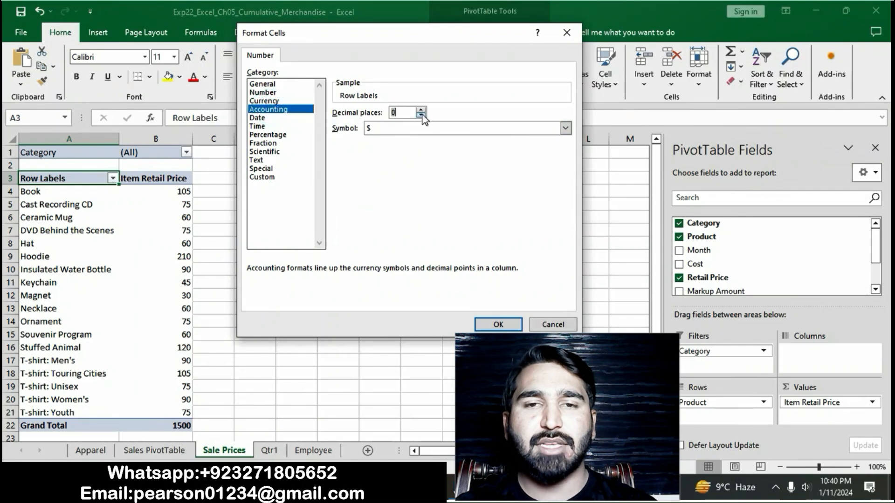
left_click(494, 324)
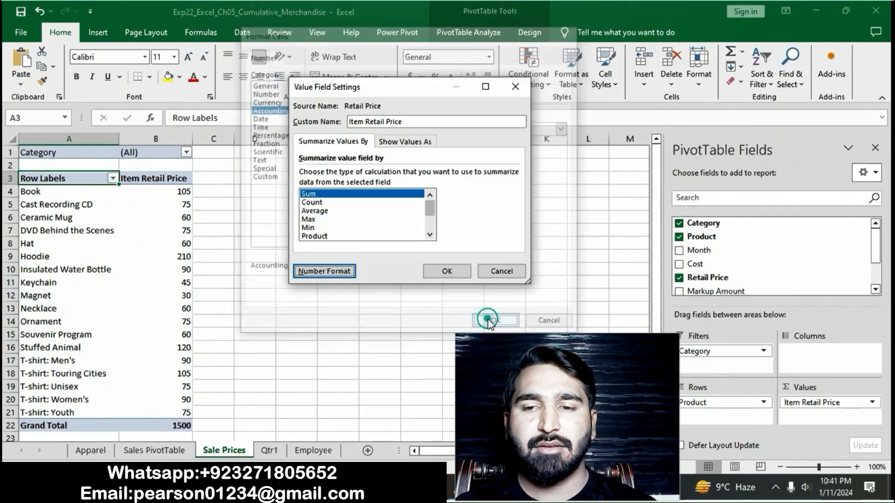
left_click(446, 271)
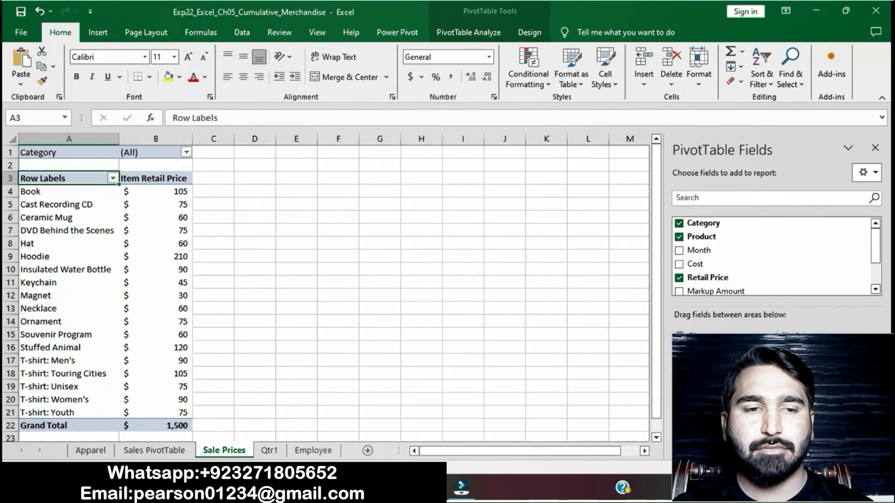
left_click(399, 488)
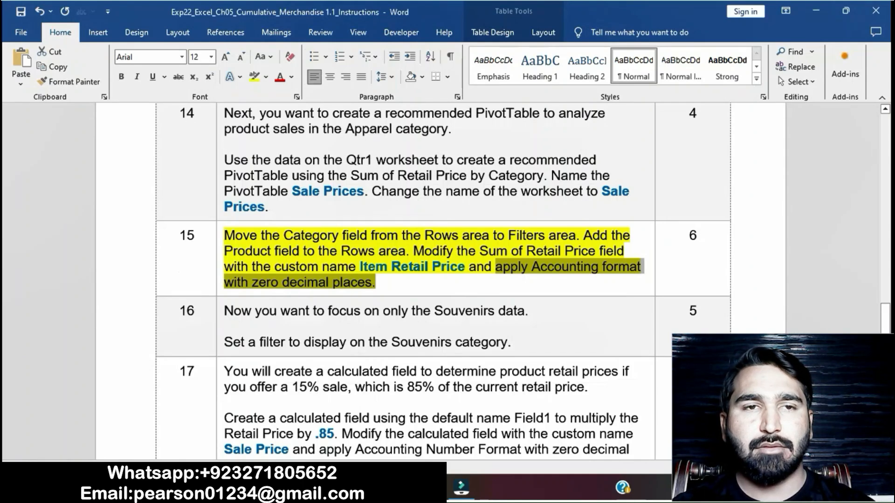
key("alt+Tab")
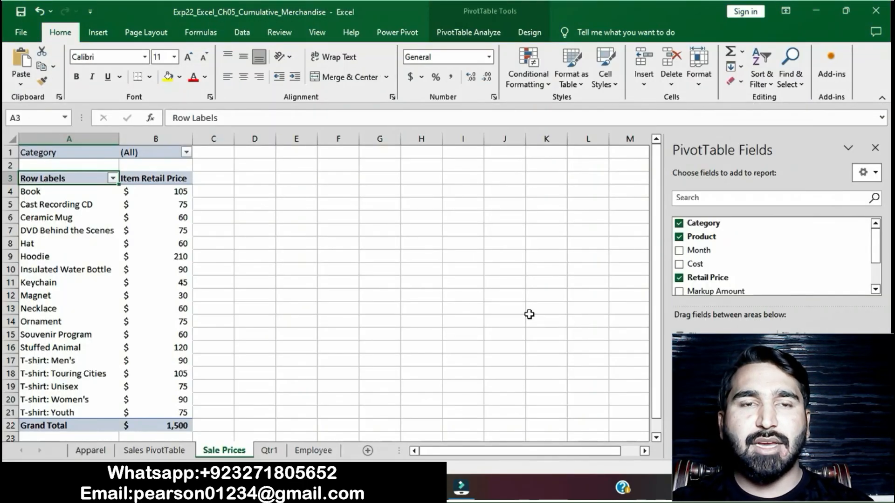